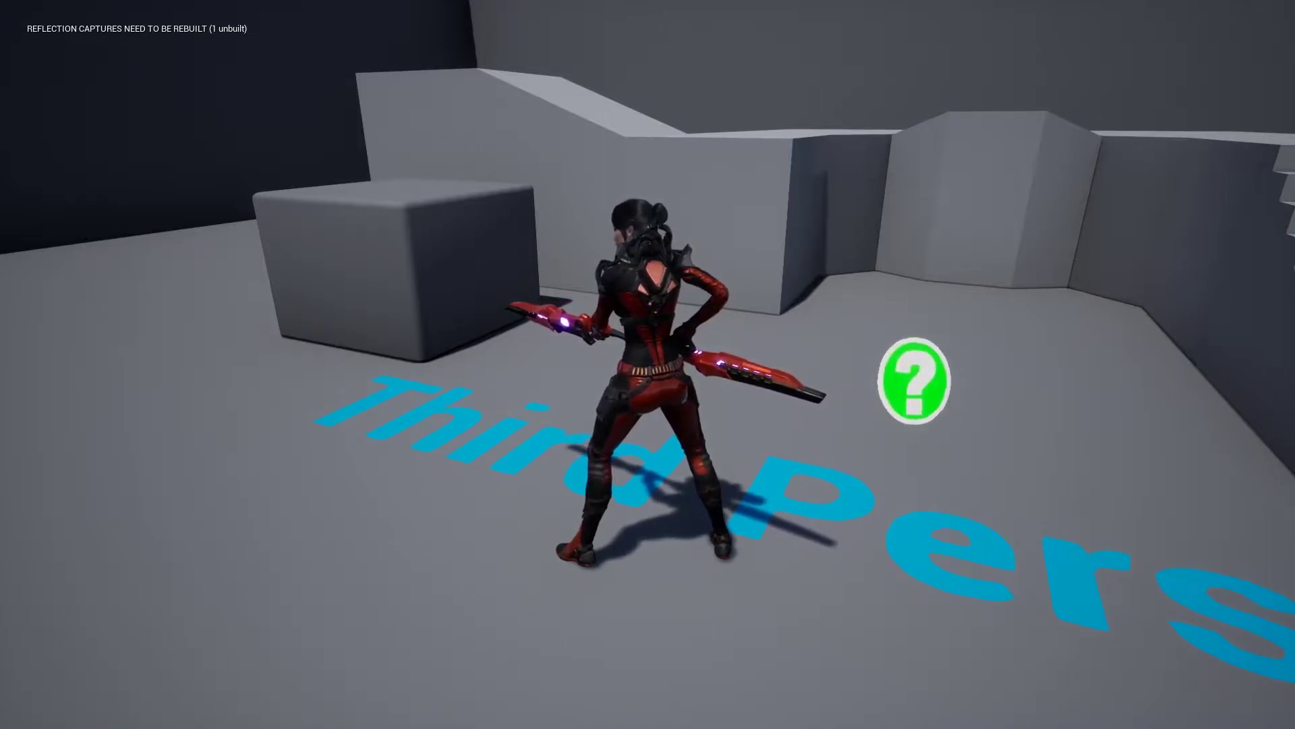
# Run the Dekker character left across the floor, then leave the full-screen play view
pyautogui.press('a')
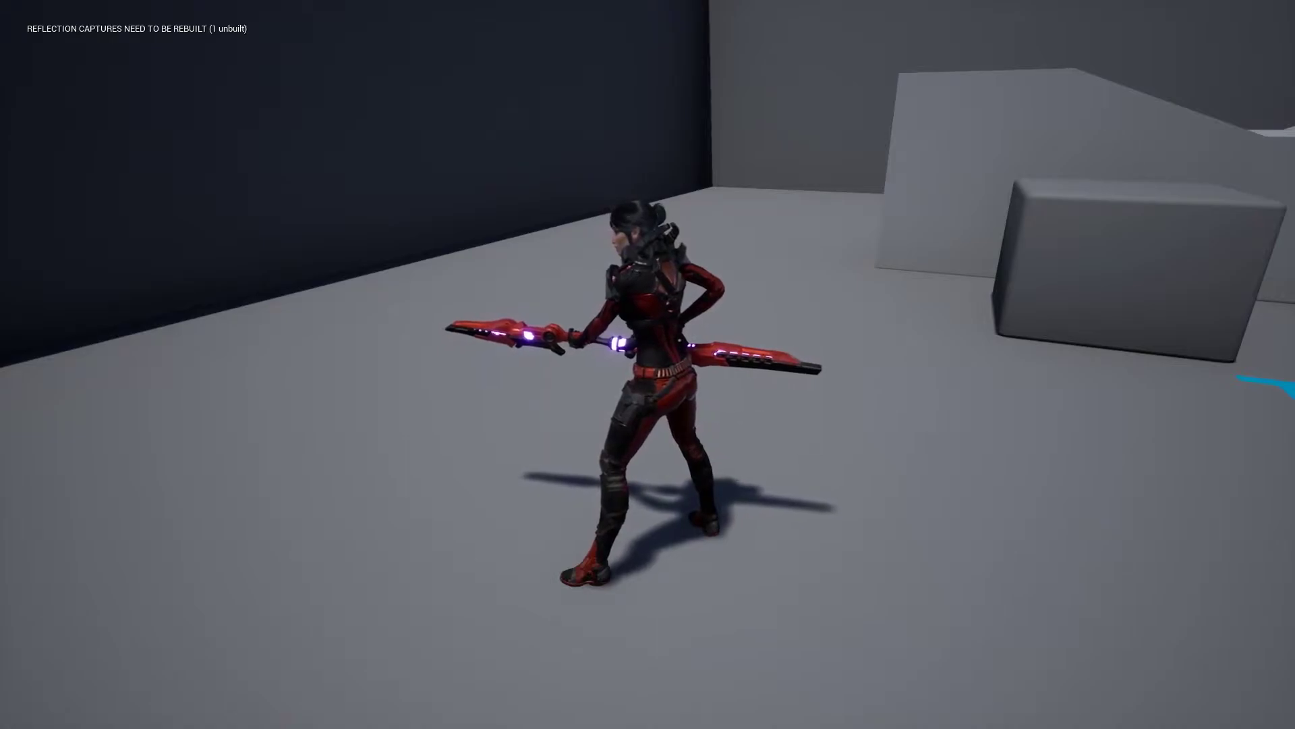
pyautogui.press('F11')
# Stop the play session and select the ThirdPersonCharacter blueprint in the Content Browser
pyautogui.press('Escape')
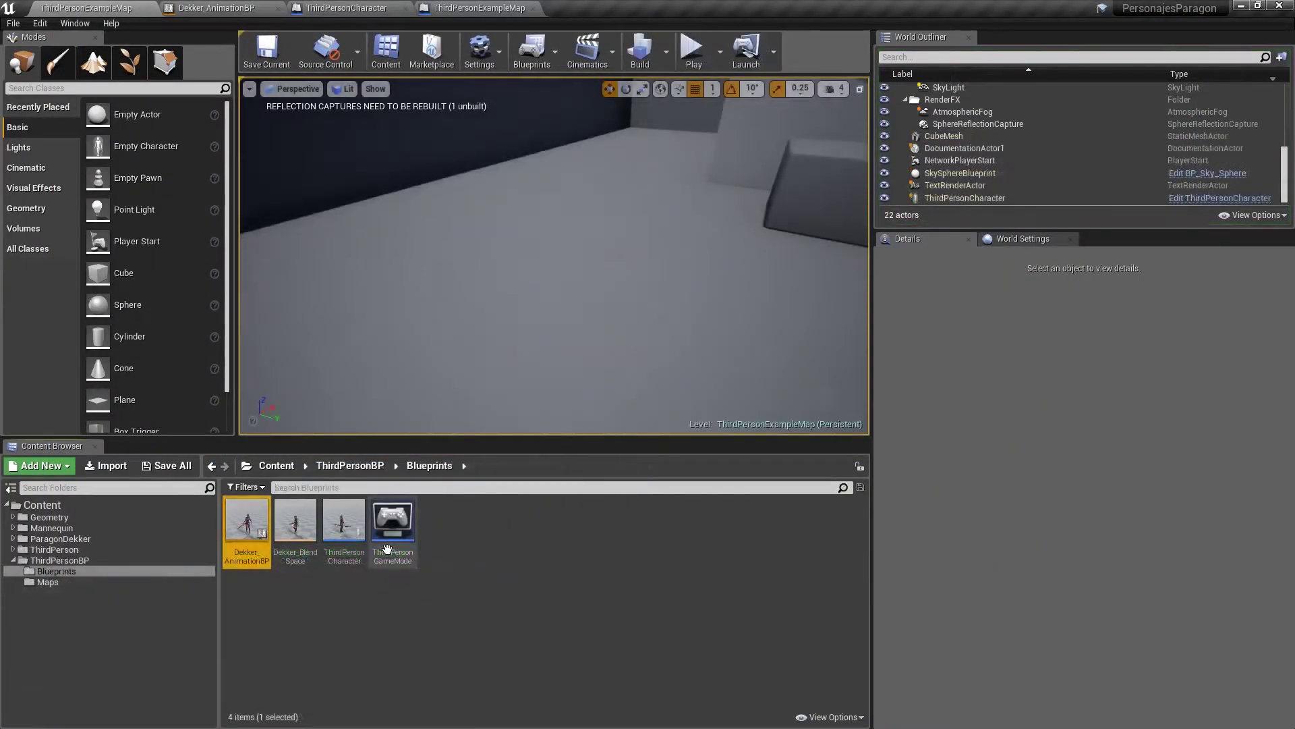
pyautogui.click(345, 533)
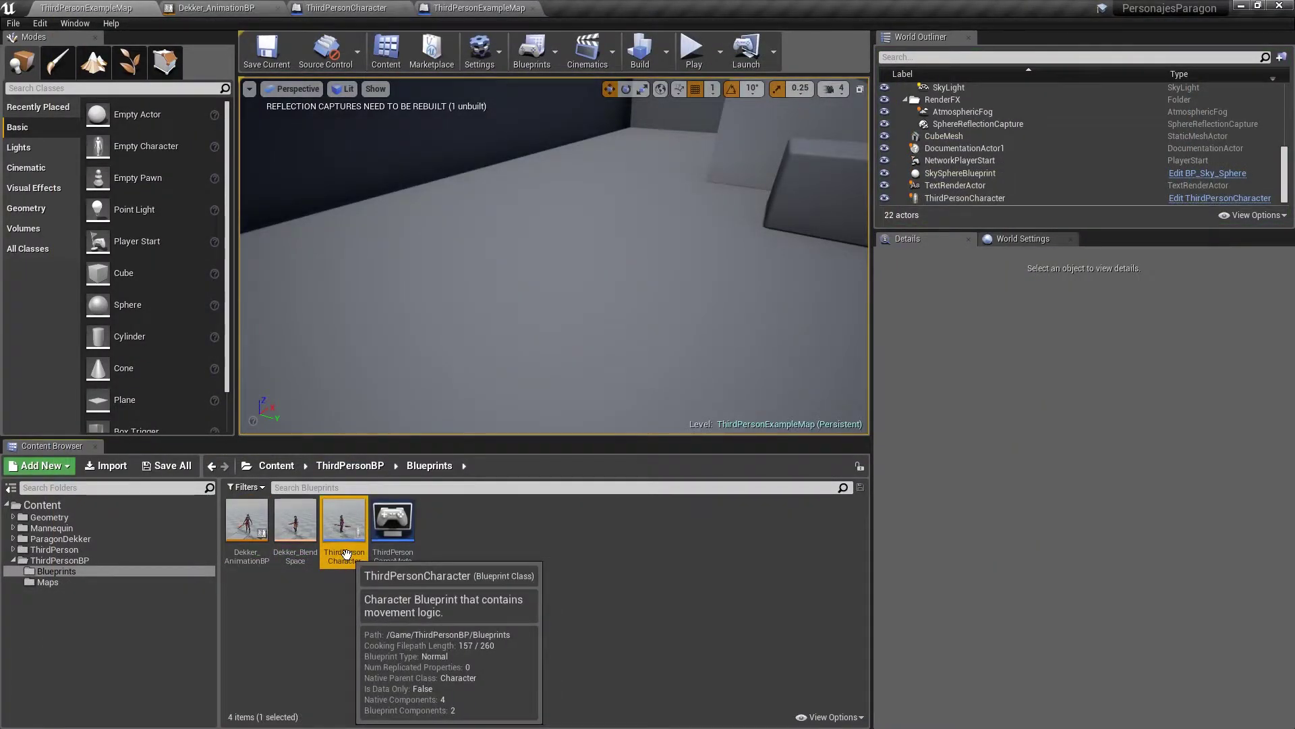
pyautogui.click(247, 525)
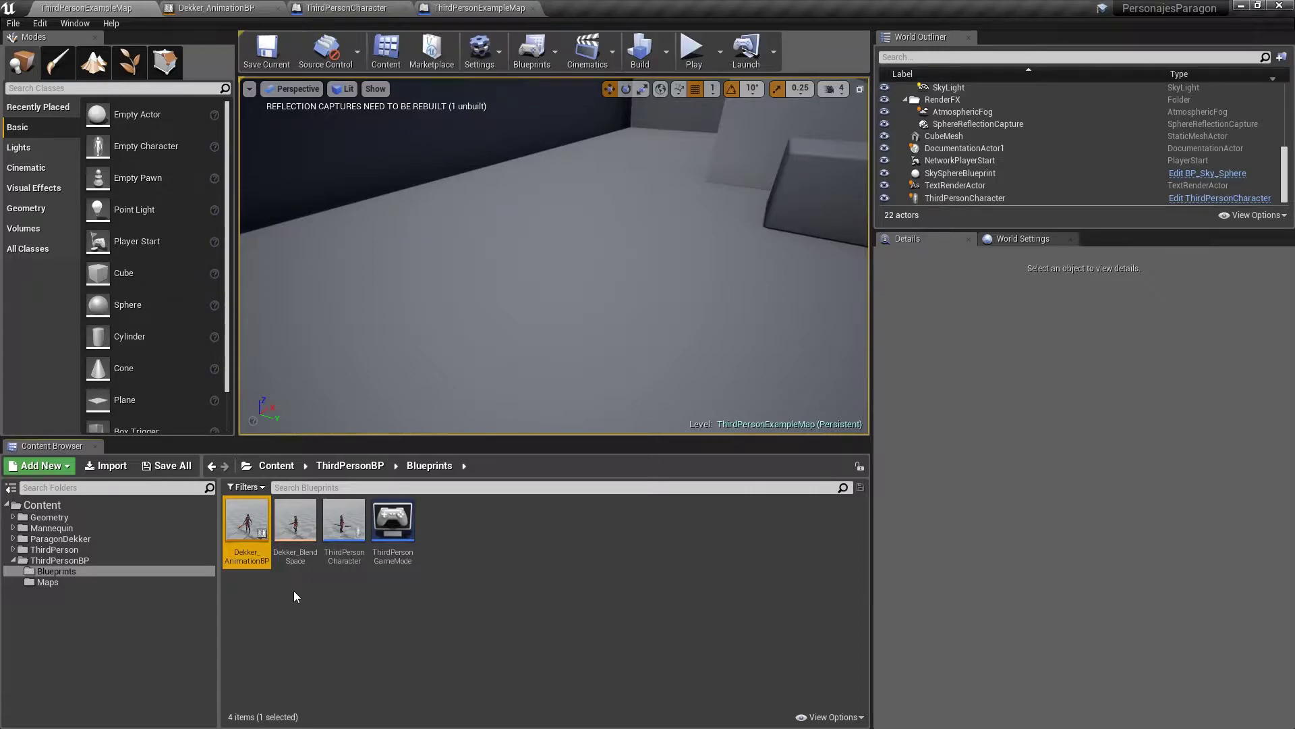
pyautogui.click(342, 529)
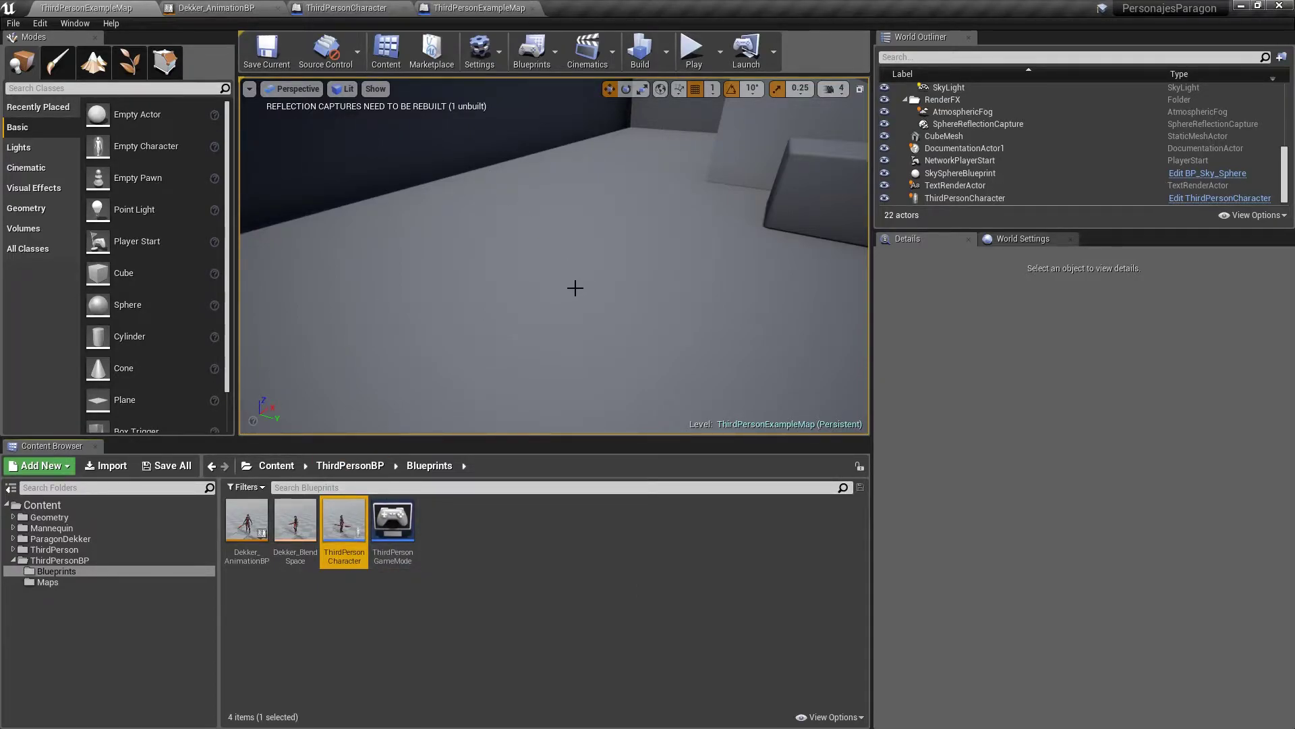
pyautogui.moveTo(575, 285); pyautogui.dragTo(642, 219)
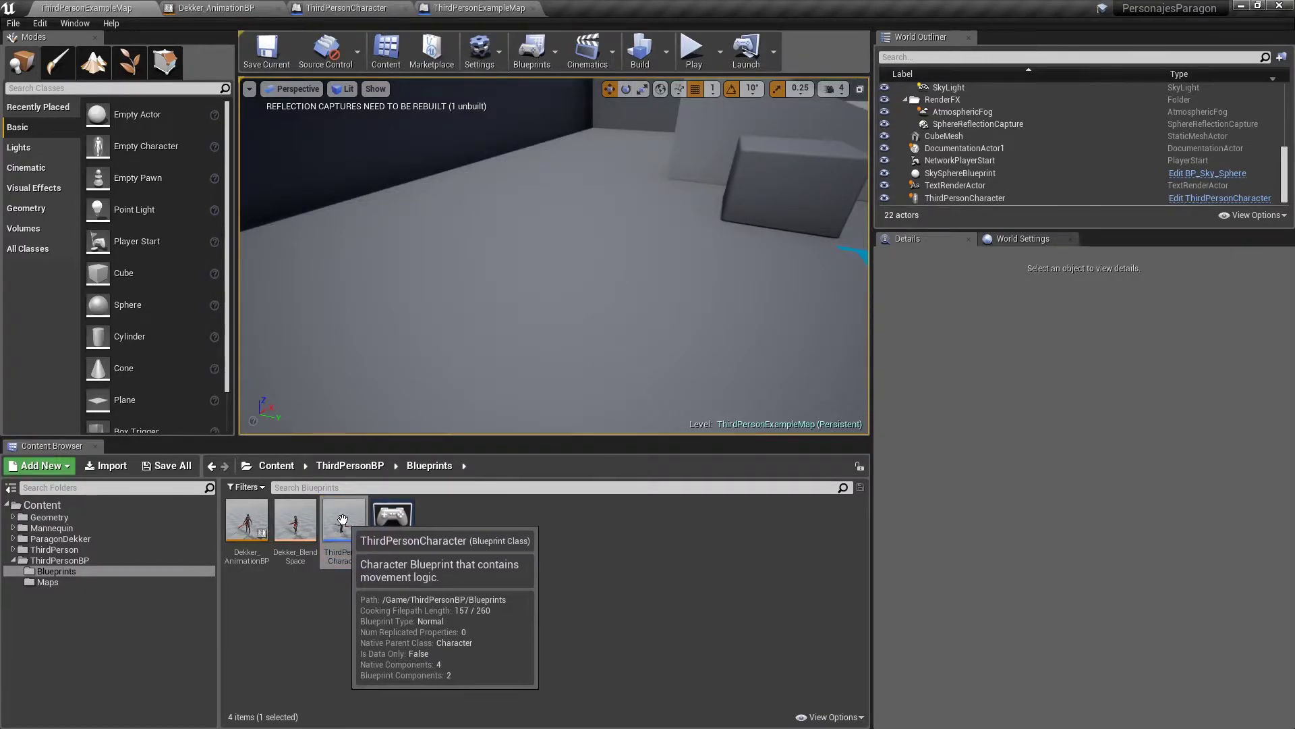
# Duplicate the ThirdPersonCharacter blueprint as BP_Dekker2
pyautogui.rightClick(341, 524)
pyautogui.click(415, 277)
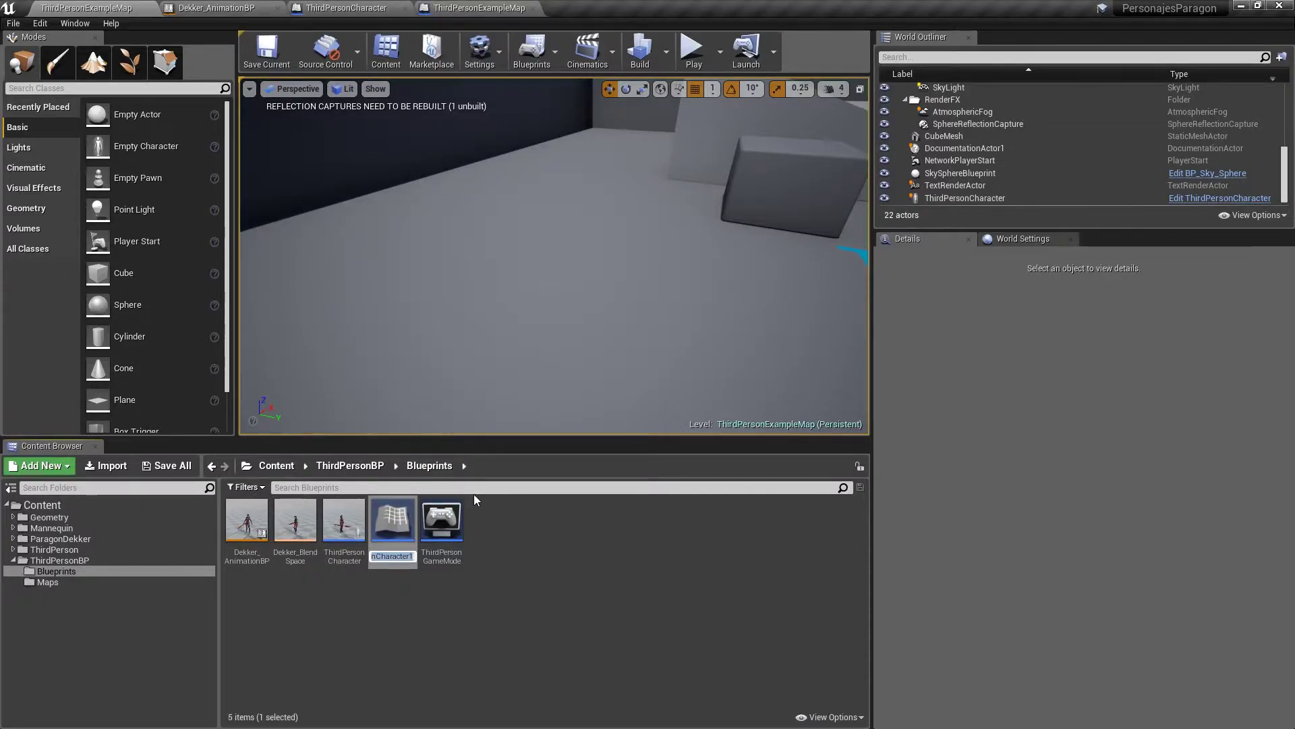
pyautogui.write('BP_Dek')
pyautogui.press('BackSpace')
pyautogui.write('kker2')
pyautogui.press('Return')
# Rename the original ThirdPersonCharacter blueprint to BP_Dekker
pyautogui.click(386, 548)
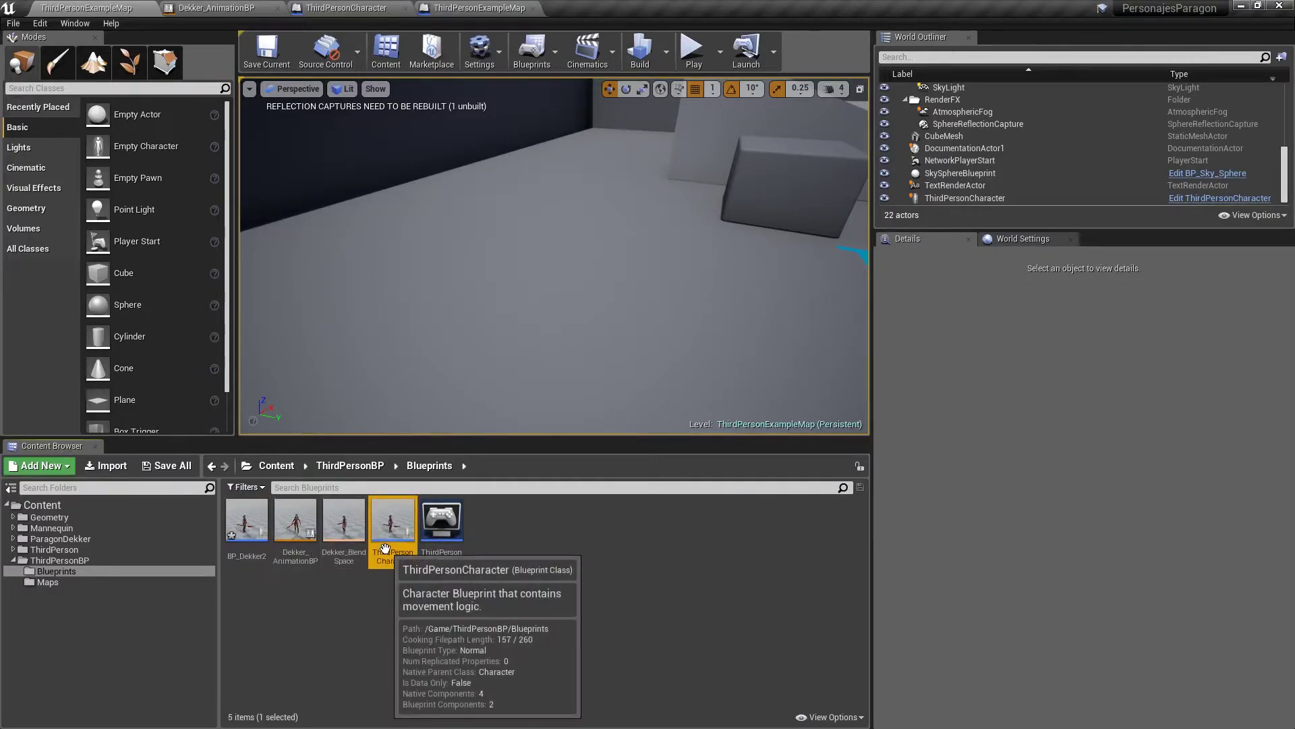
pyautogui.click(384, 548)
pyautogui.write('BP_Dekker')
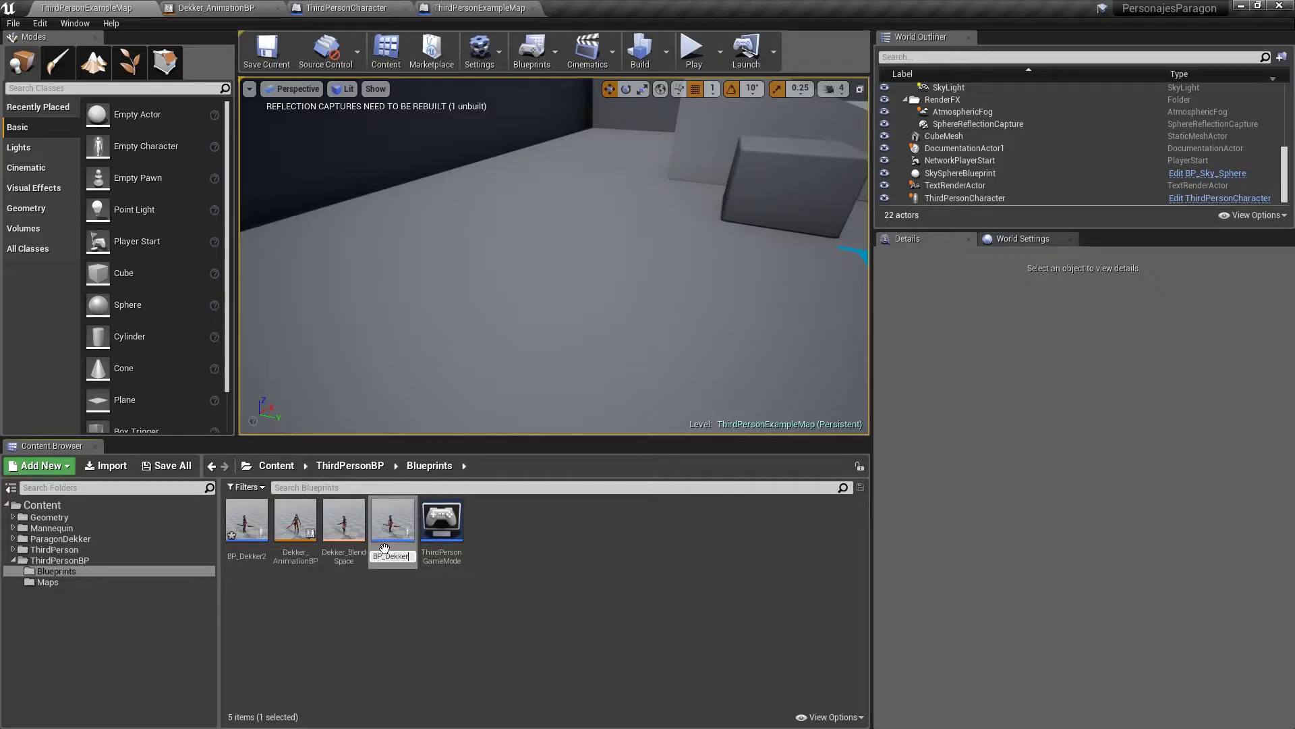
pyautogui.press('Return')
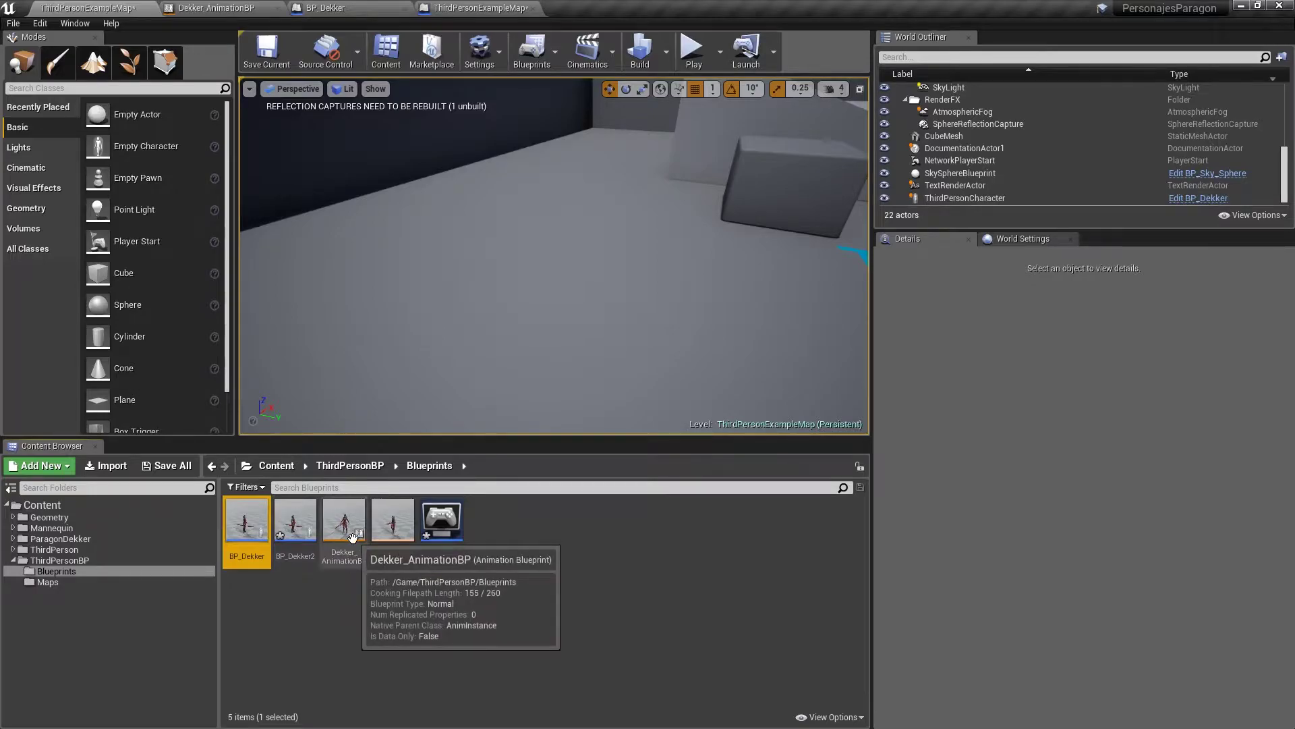
# Duplicate Dekker_AnimationBP as Dekker_AnimationBP2
pyautogui.click(345, 523)
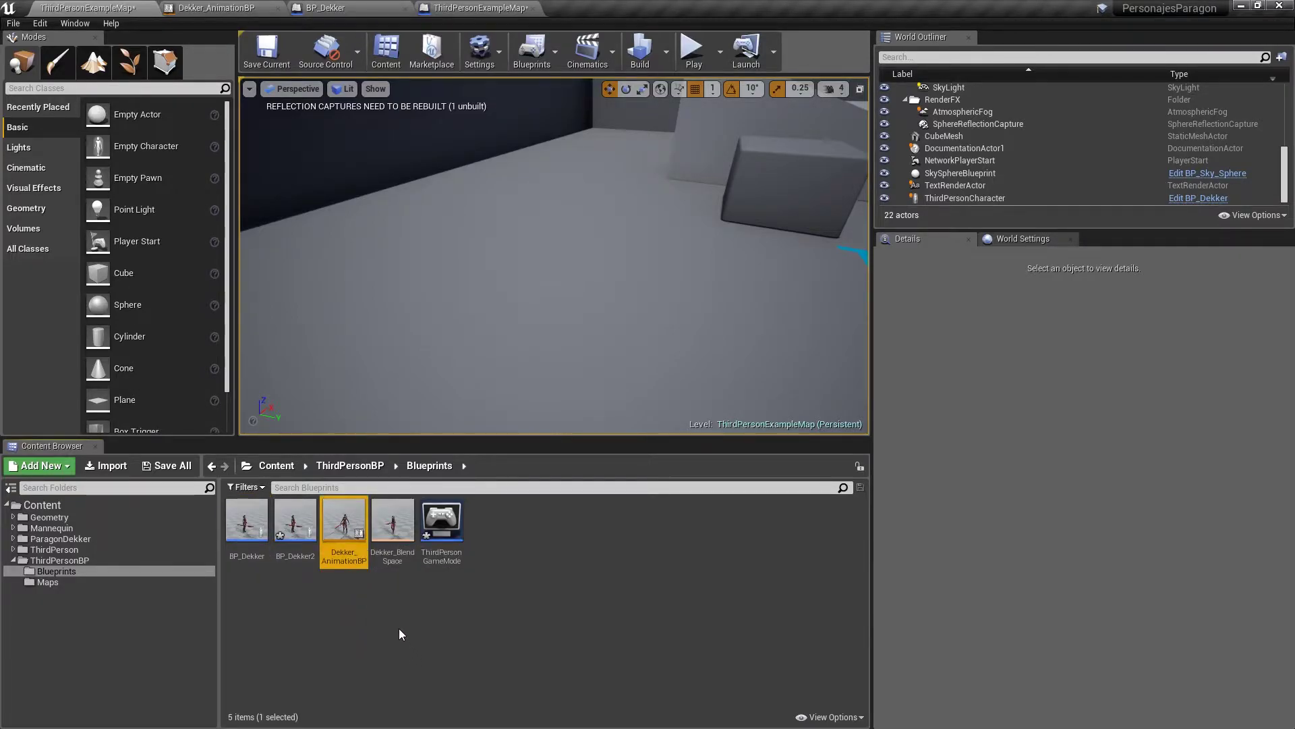
pyautogui.rightClick(352, 535)
pyautogui.click(473, 316)
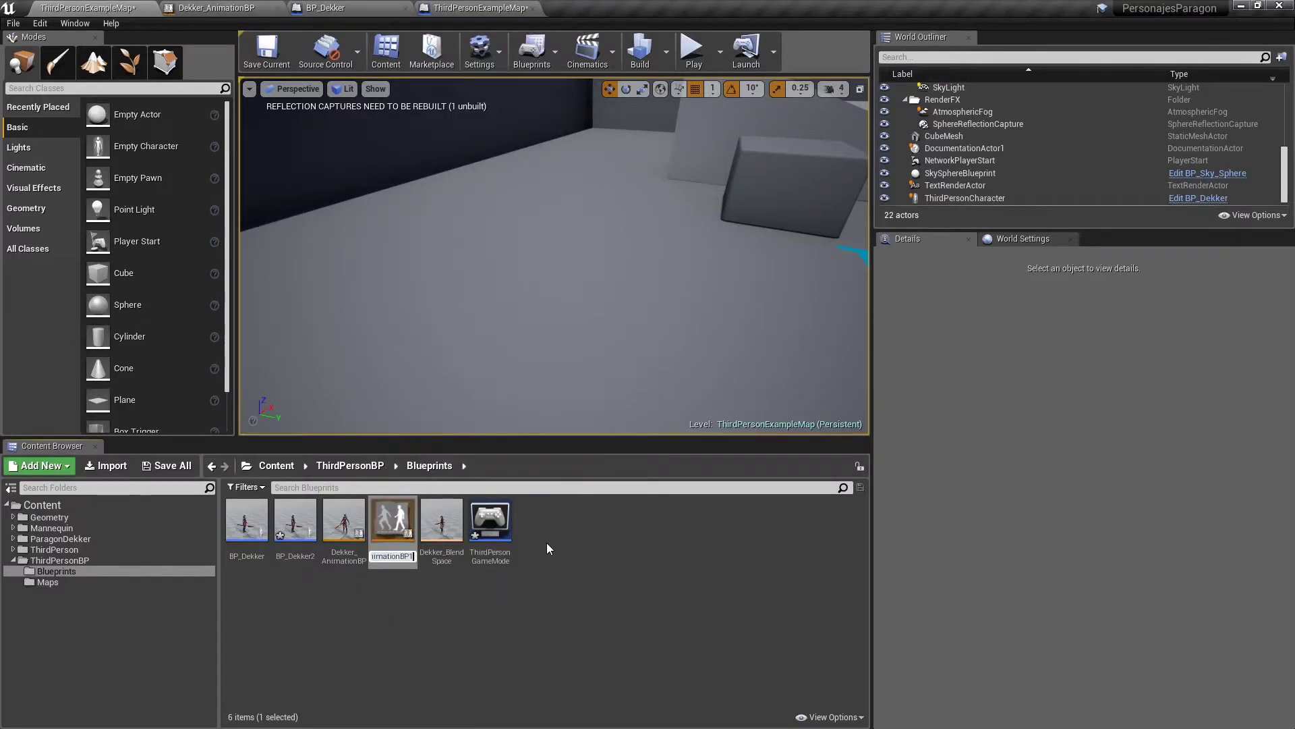
pyautogui.press('BackSpace')
pyautogui.write('2')
pyautogui.press('Return')
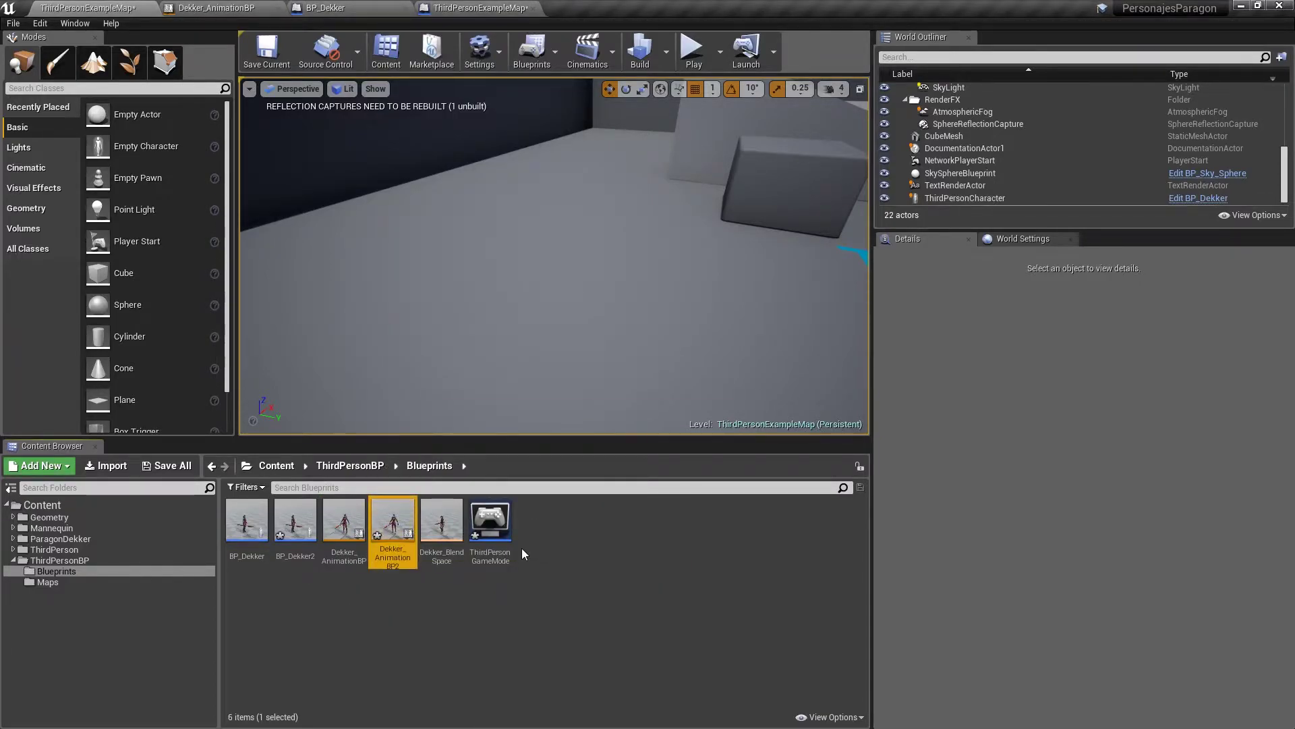
# Set BP_Dekker2's Mesh Anim Class to Dekker_AnimationBP2_C and compile the blueprint
pyautogui.doubleClick(304, 531)
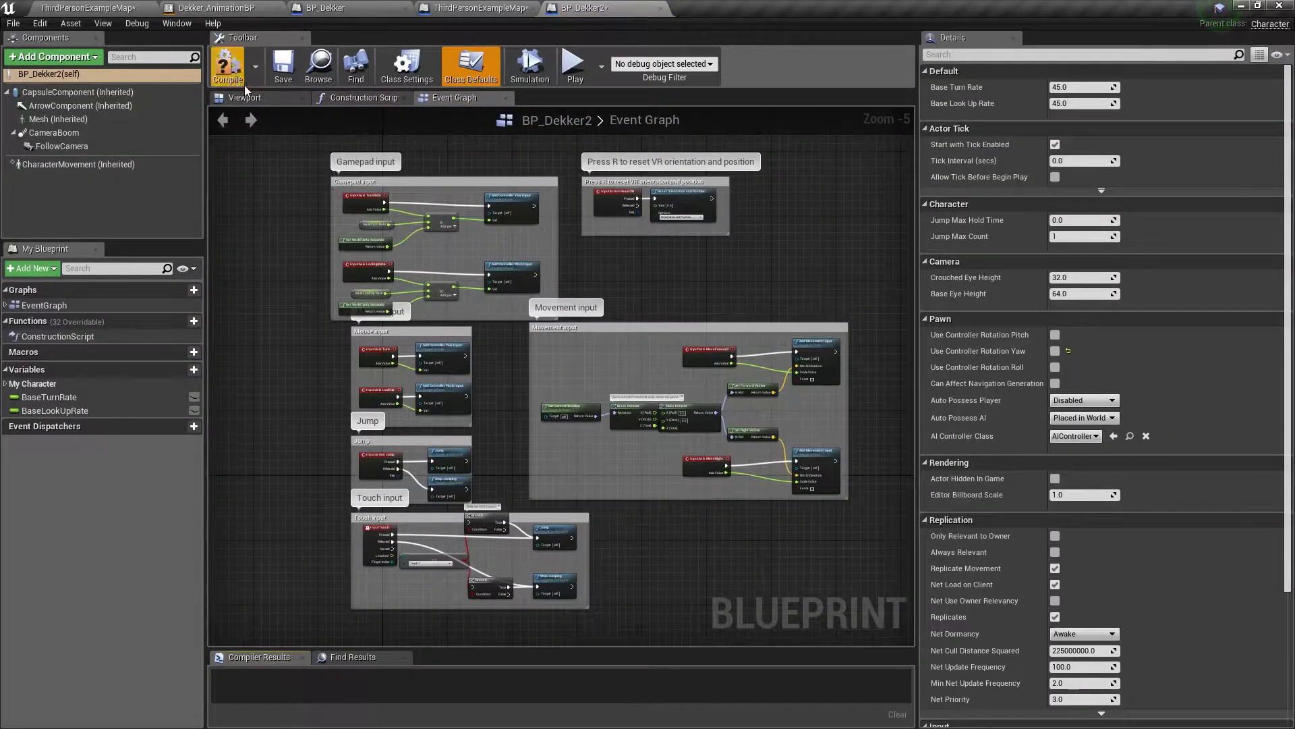
pyautogui.click(34, 122)
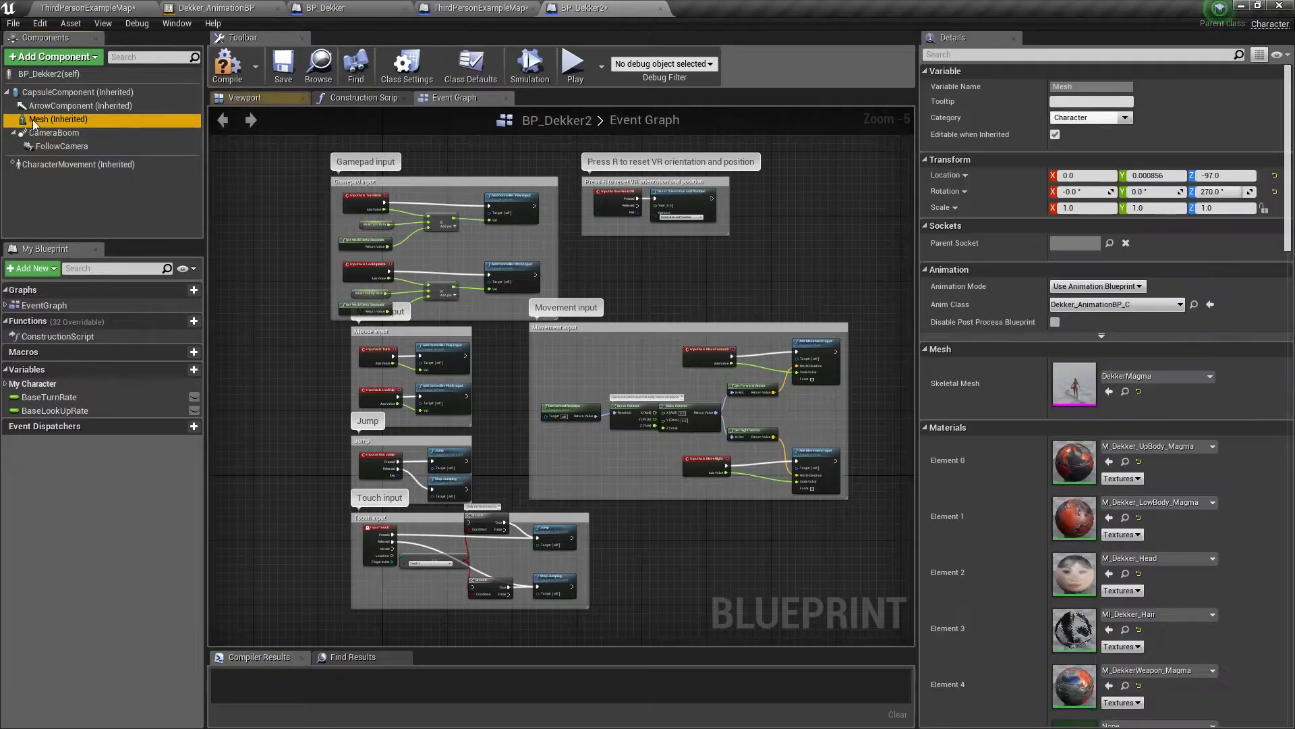
pyautogui.click(1081, 307)
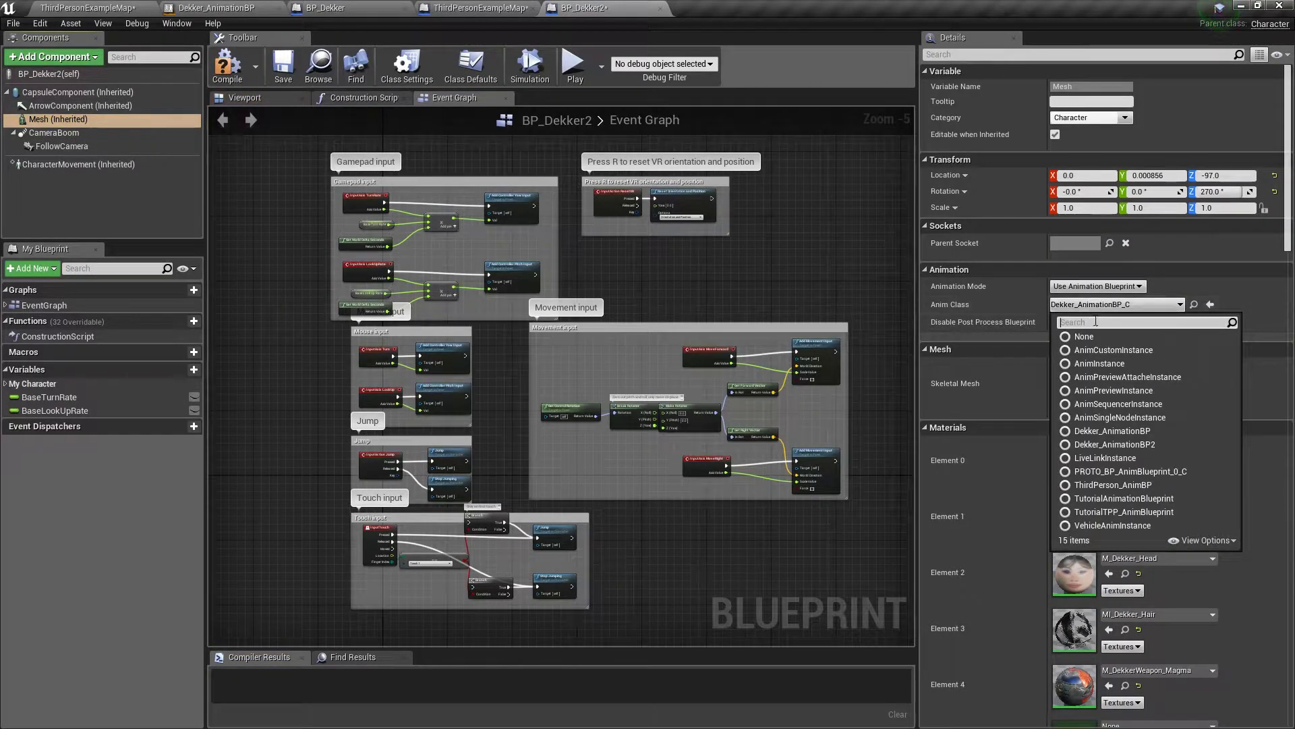
pyautogui.click(1133, 450)
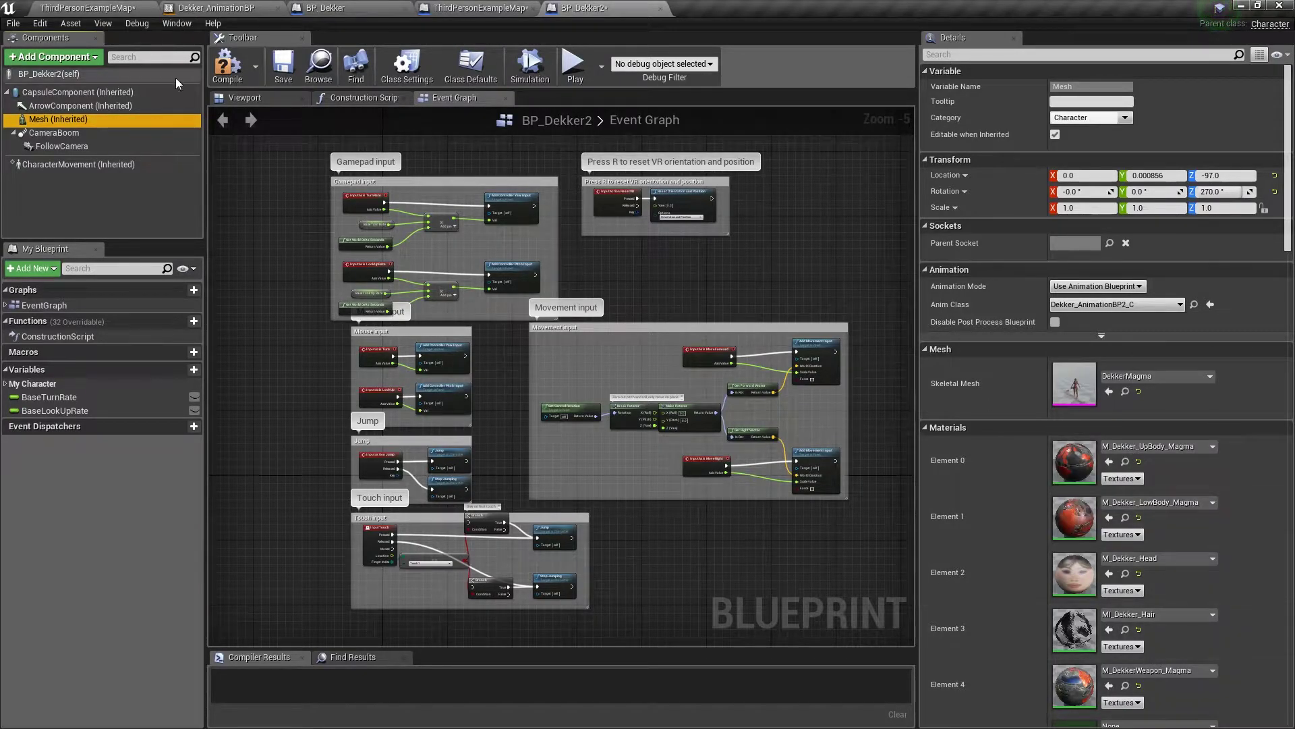
pyautogui.click(286, 67)
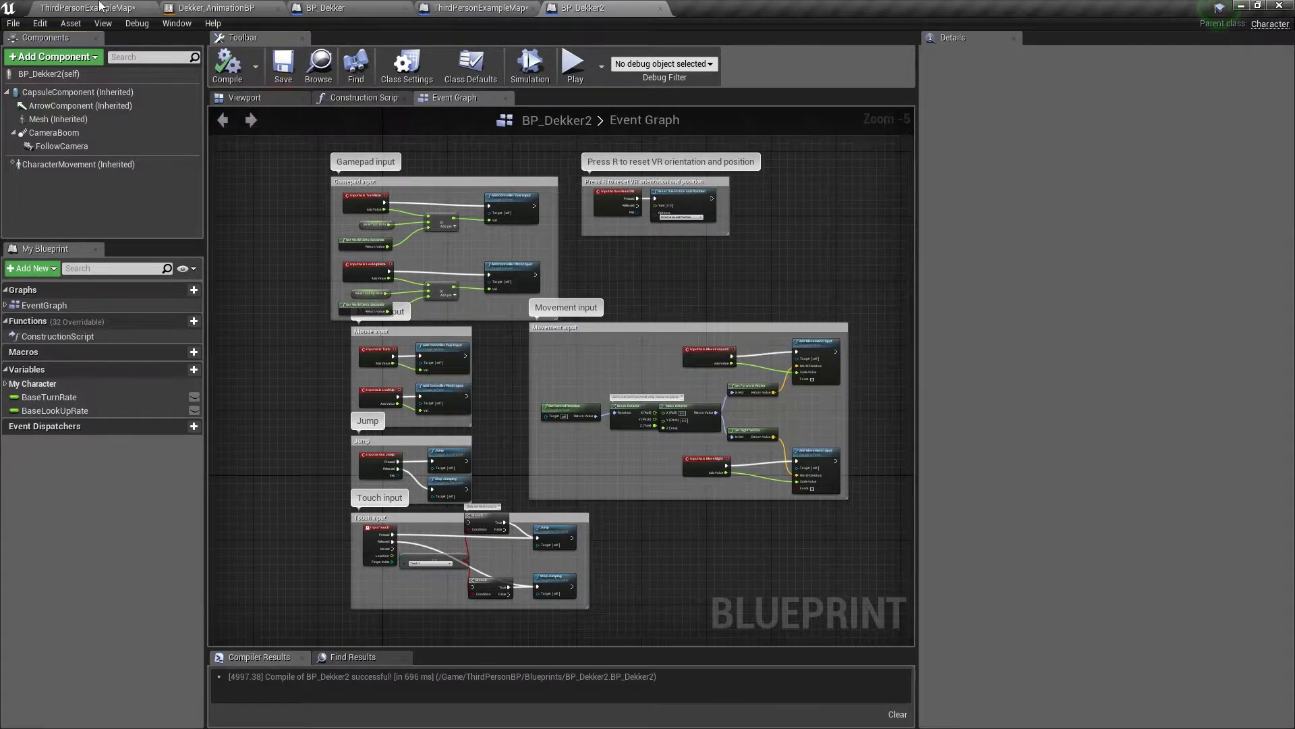
pyautogui.click(319, 68)
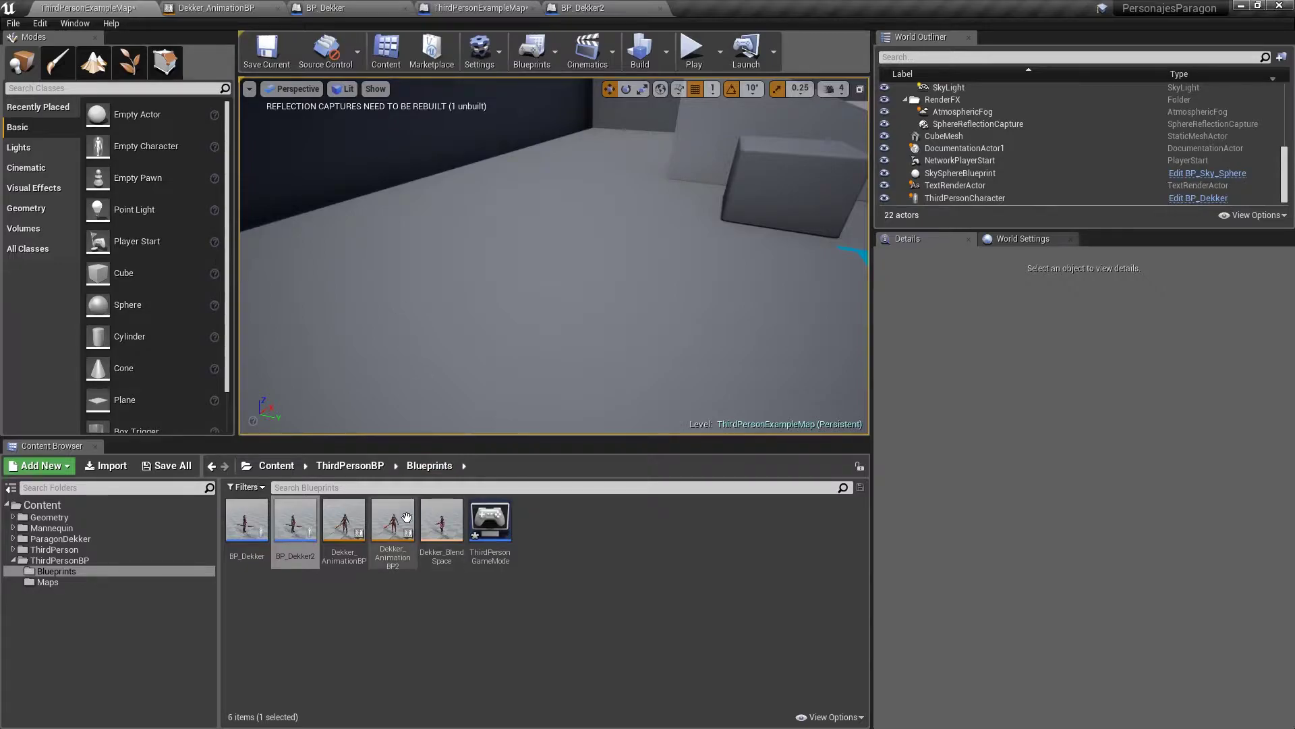
# Replace the character placed by the stairs with BP_Dekker2
pyautogui.click(294, 530)
pyautogui.keyDown('ctrl'); pyautogui.click(396, 535); pyautogui.keyUp('ctrl')
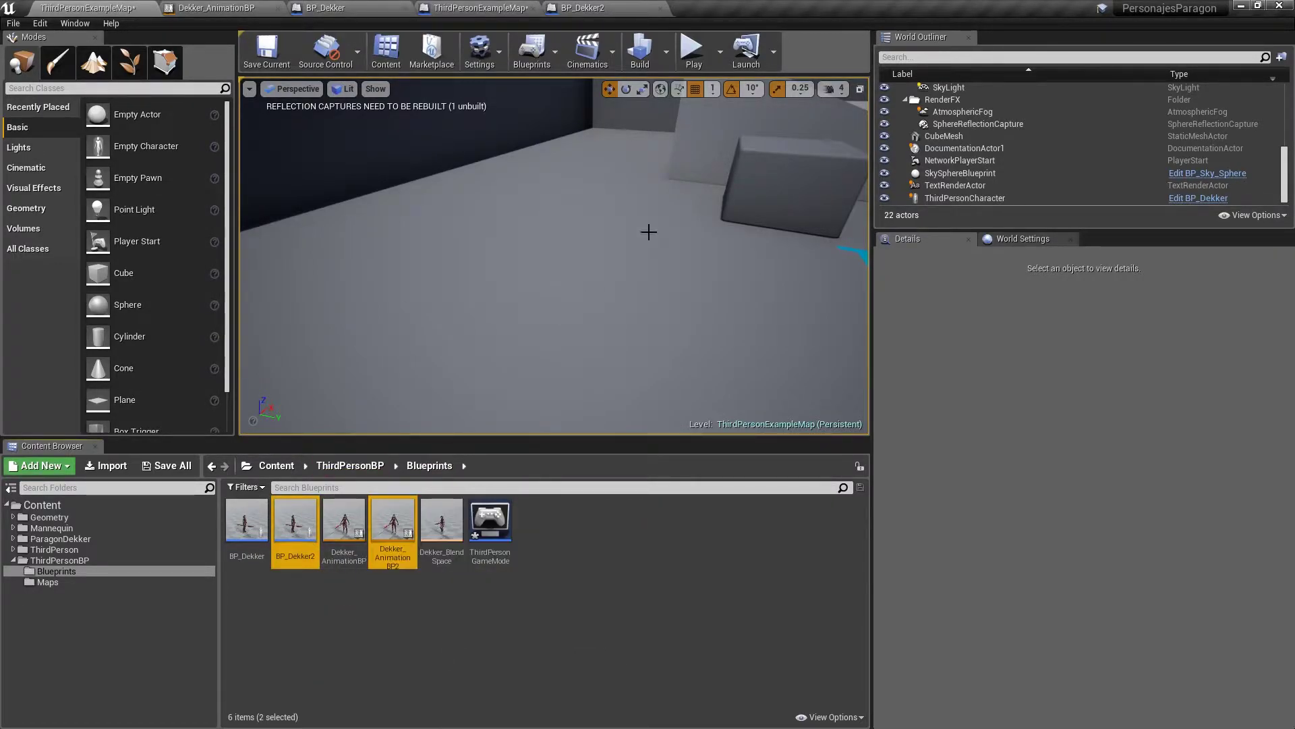
pyautogui.moveTo(647, 232); pyautogui.dragTo(648, 202, button='right')
pyautogui.moveTo(554, 257); pyautogui.dragTo(526, 256, button='right')
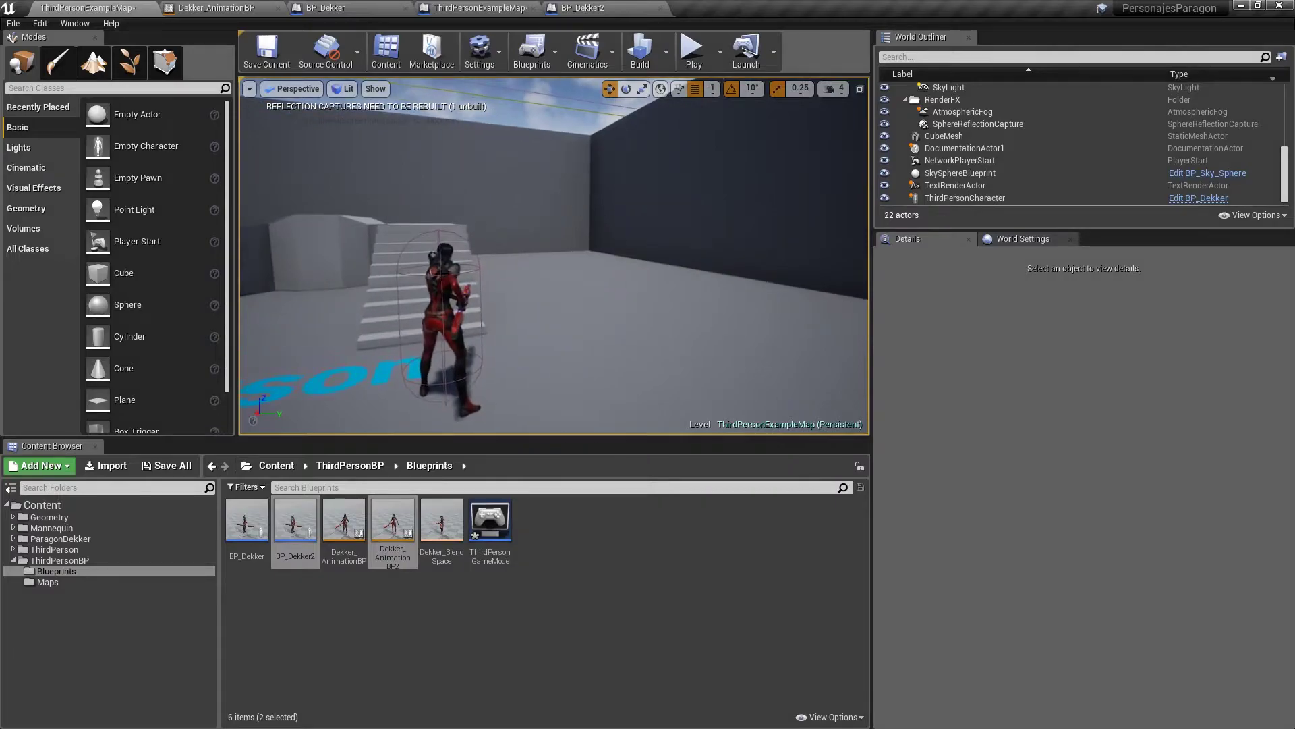
pyautogui.click(426, 238)
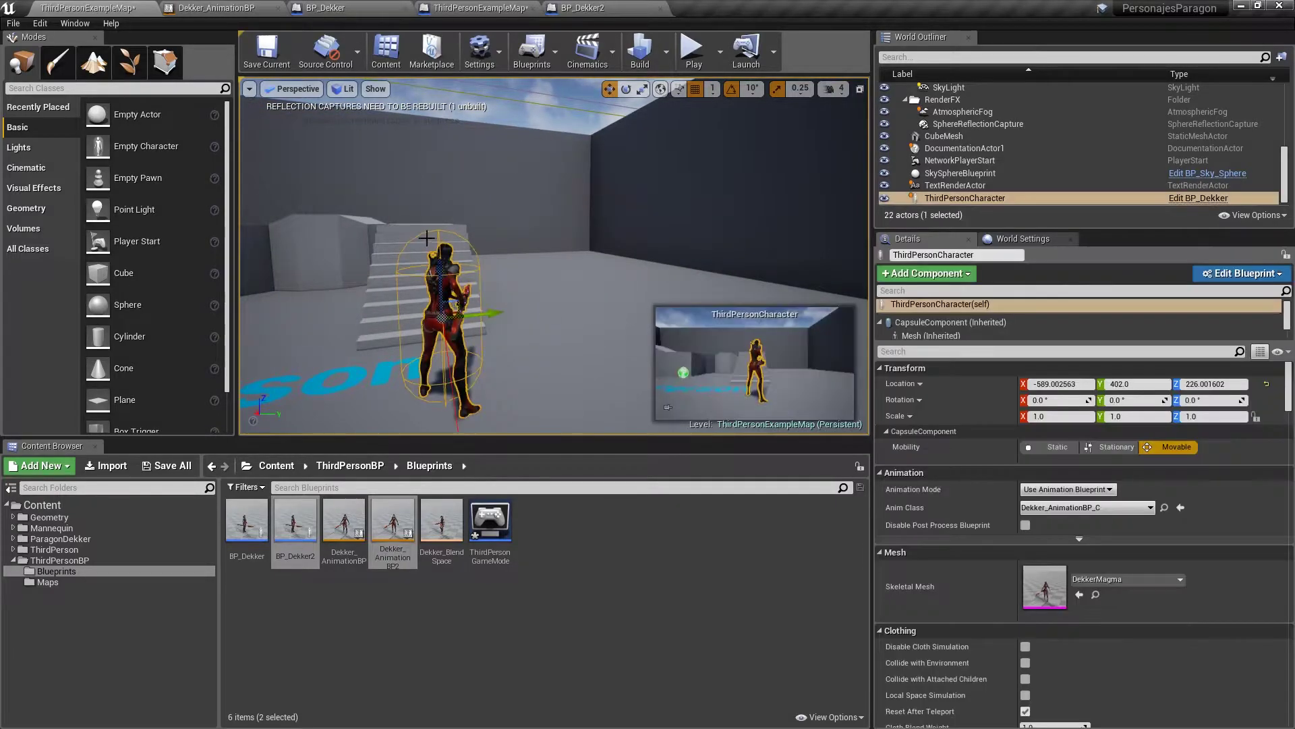
pyautogui.click(284, 534)
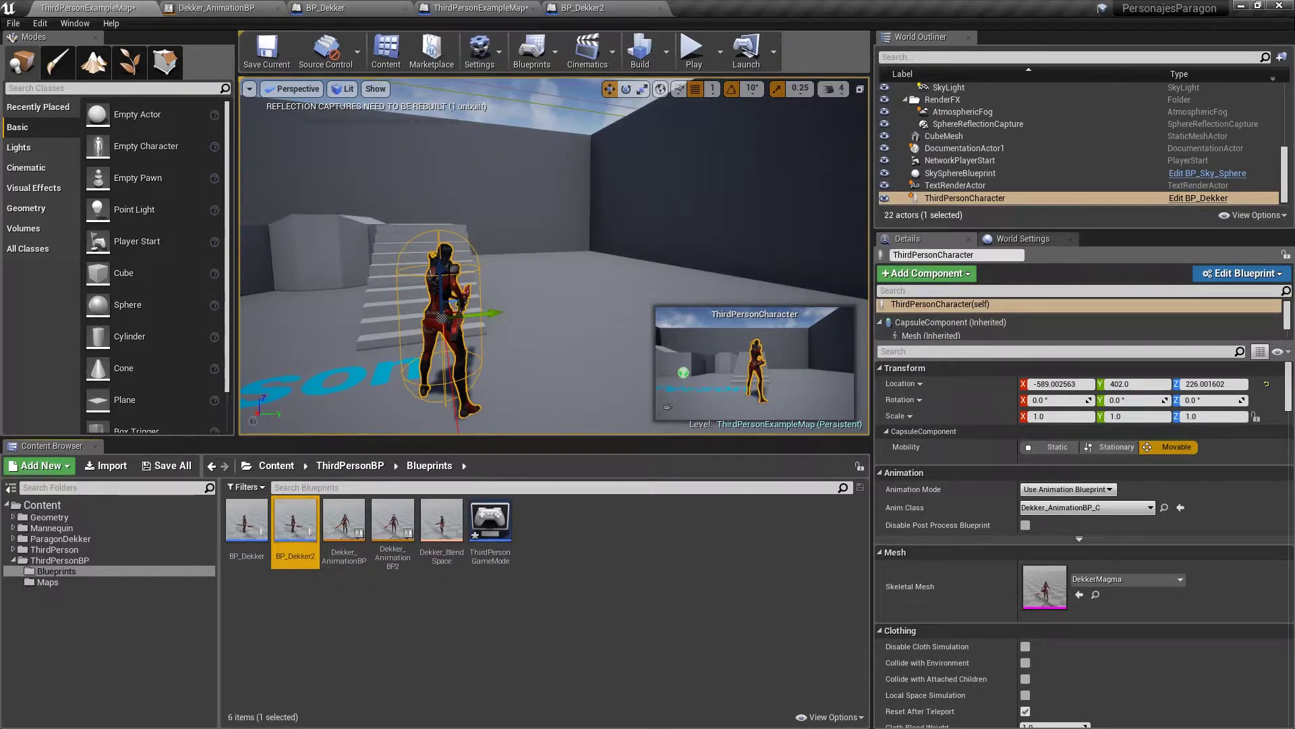
pyautogui.rightClick(449, 260)
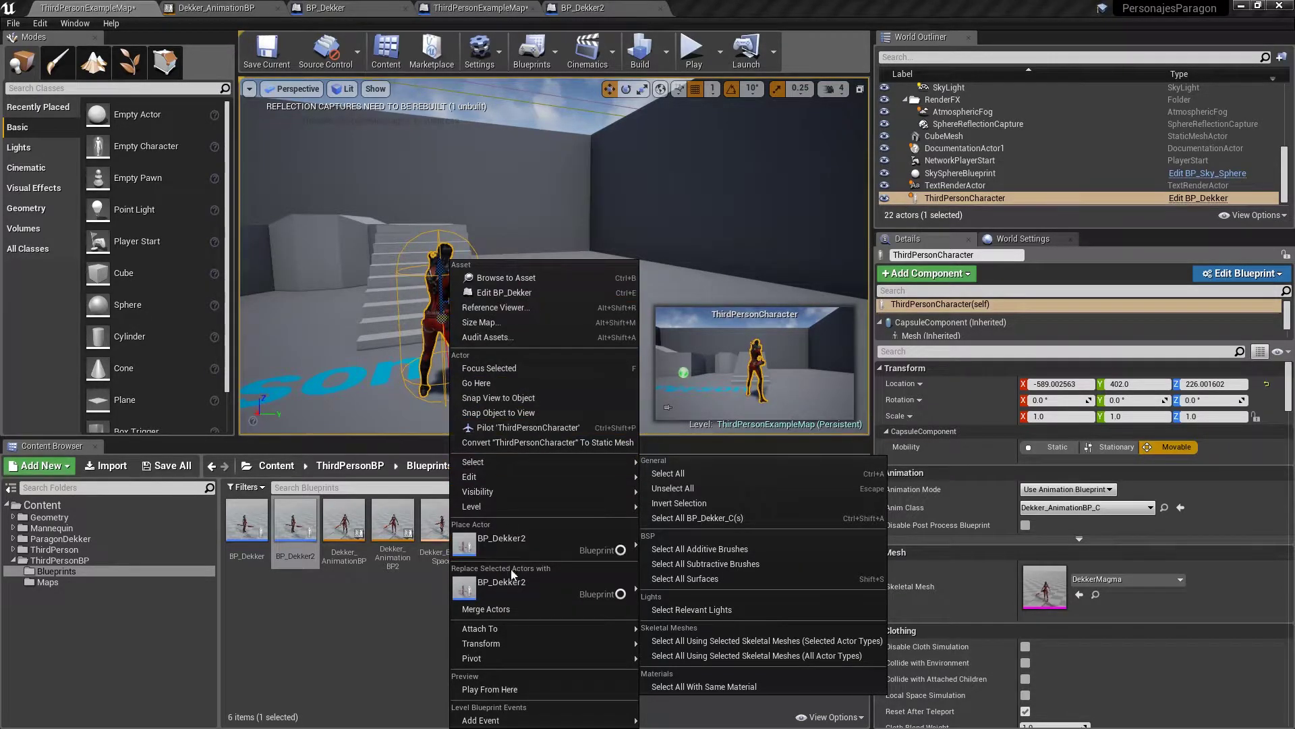
pyautogui.moveTo(513, 543)
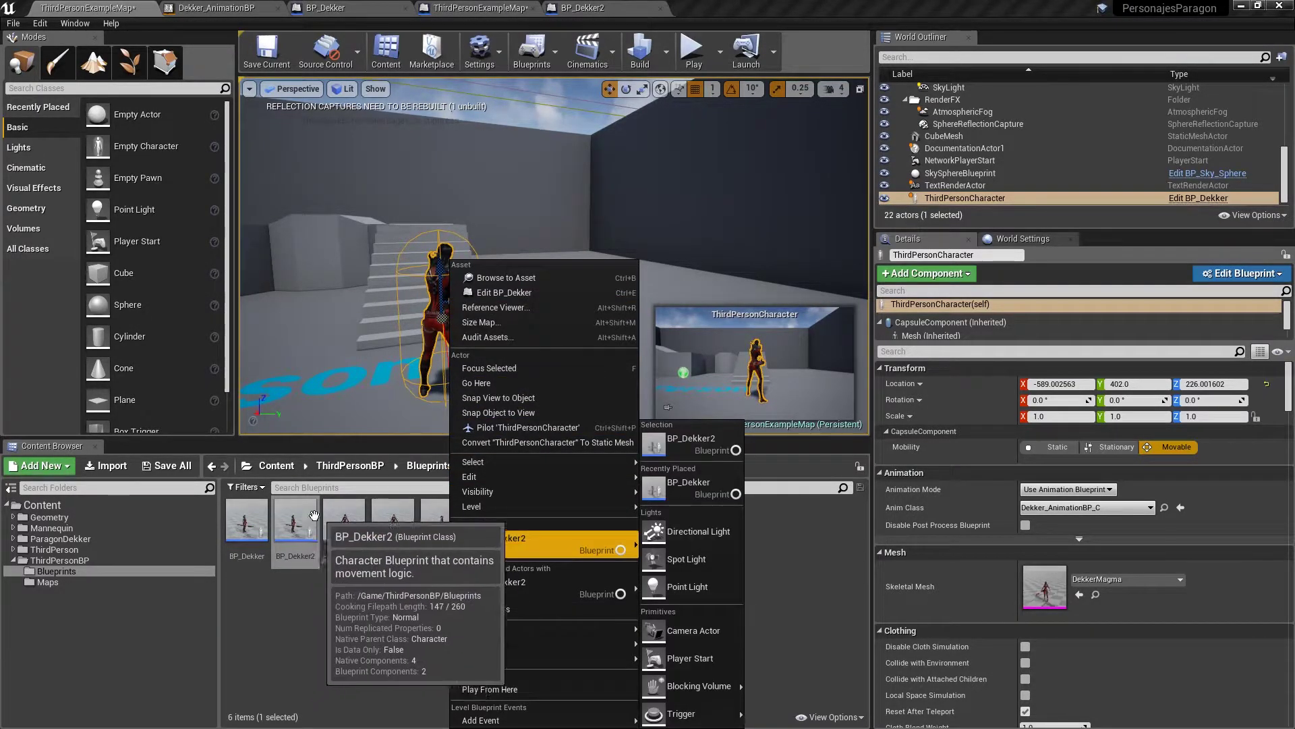
pyautogui.click(505, 584)
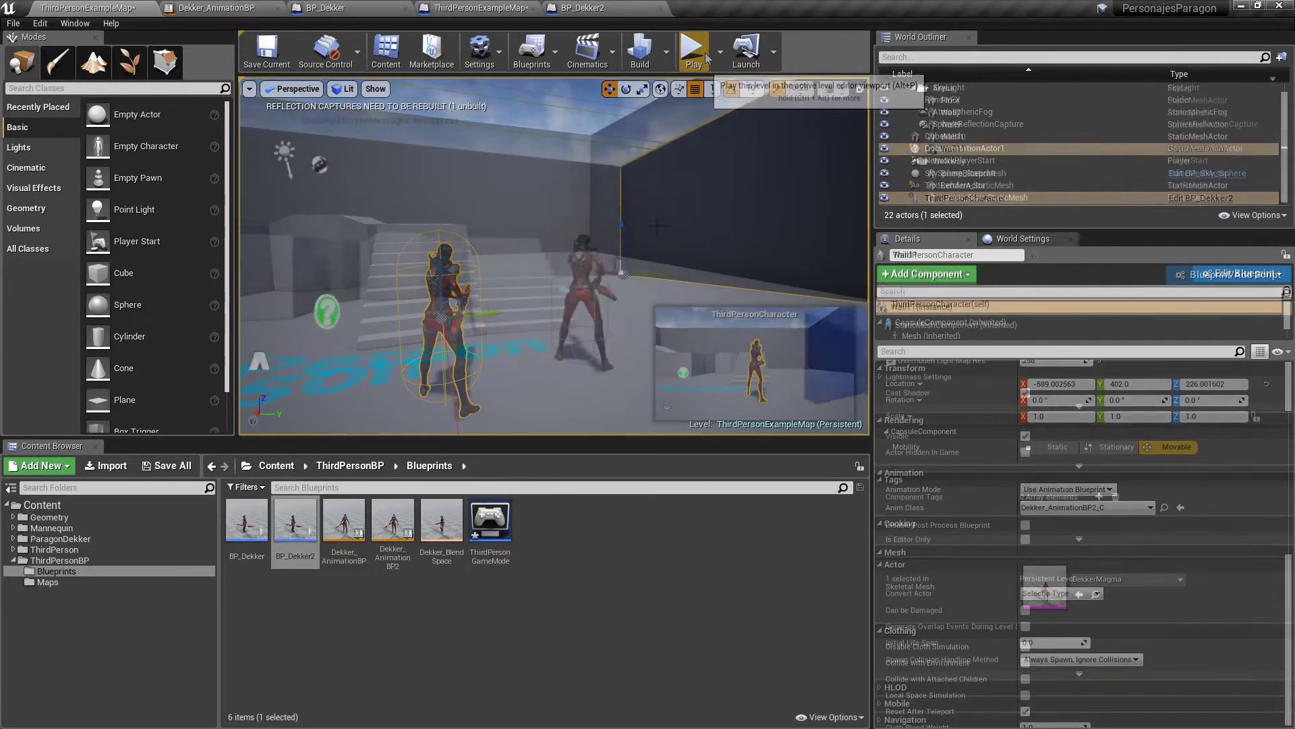
# Set the placed character's Auto Possess Player to Player 0 and start Play In Editor
pyautogui.click(599, 277)
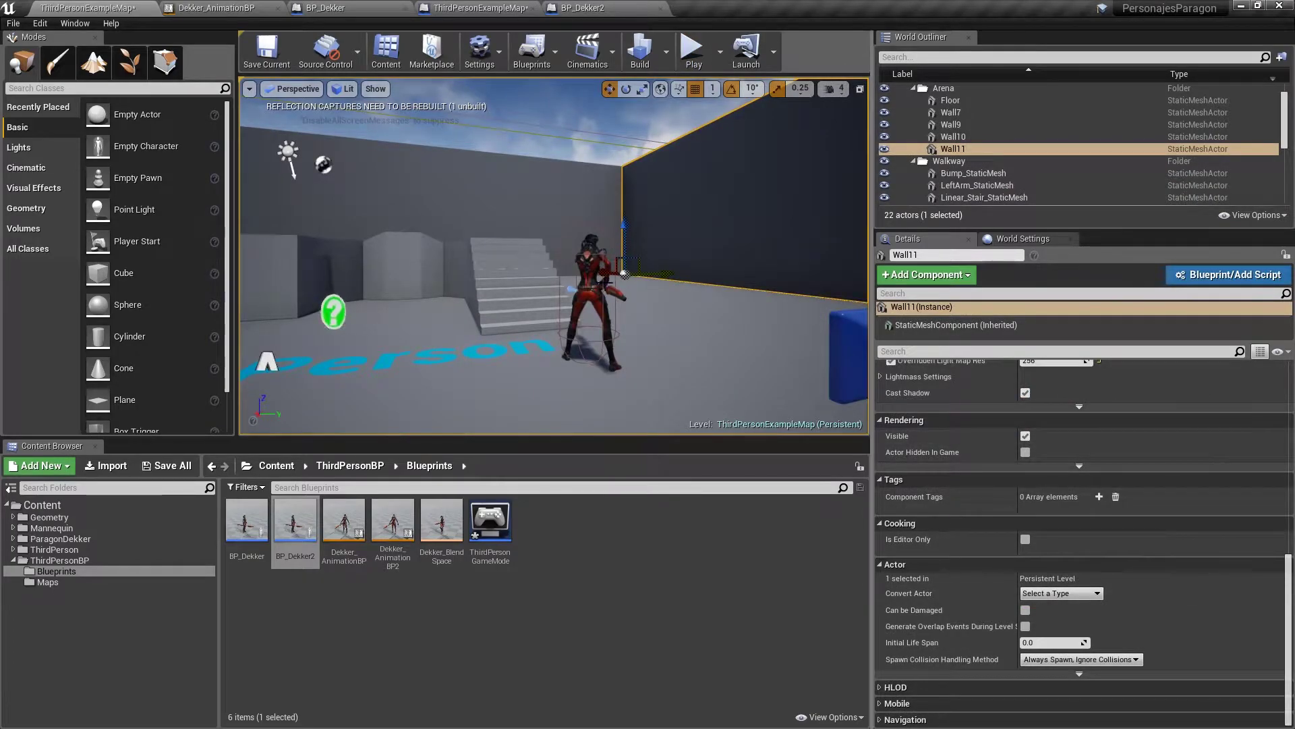
pyautogui.click(588, 297)
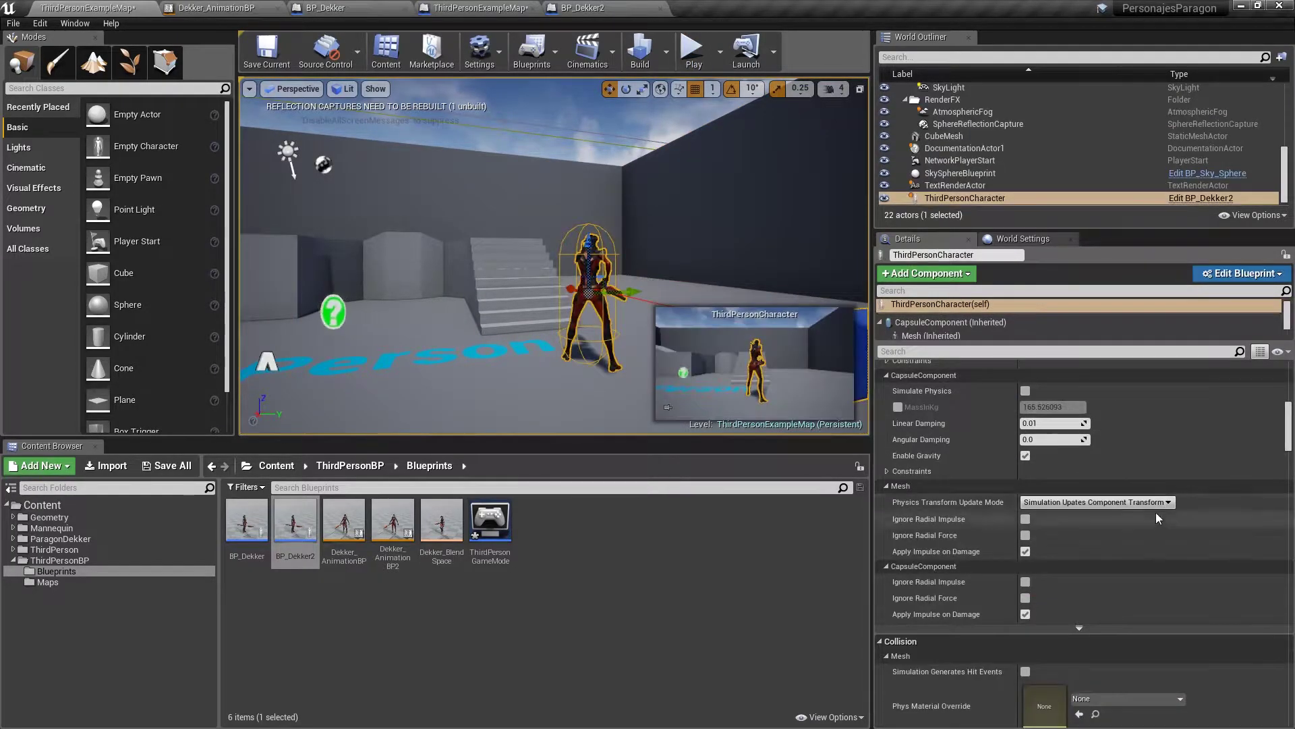
pyautogui.scroll(-2, 1155, 512)
pyautogui.moveTo(1285, 447); pyautogui.dragTo(1288, 692)
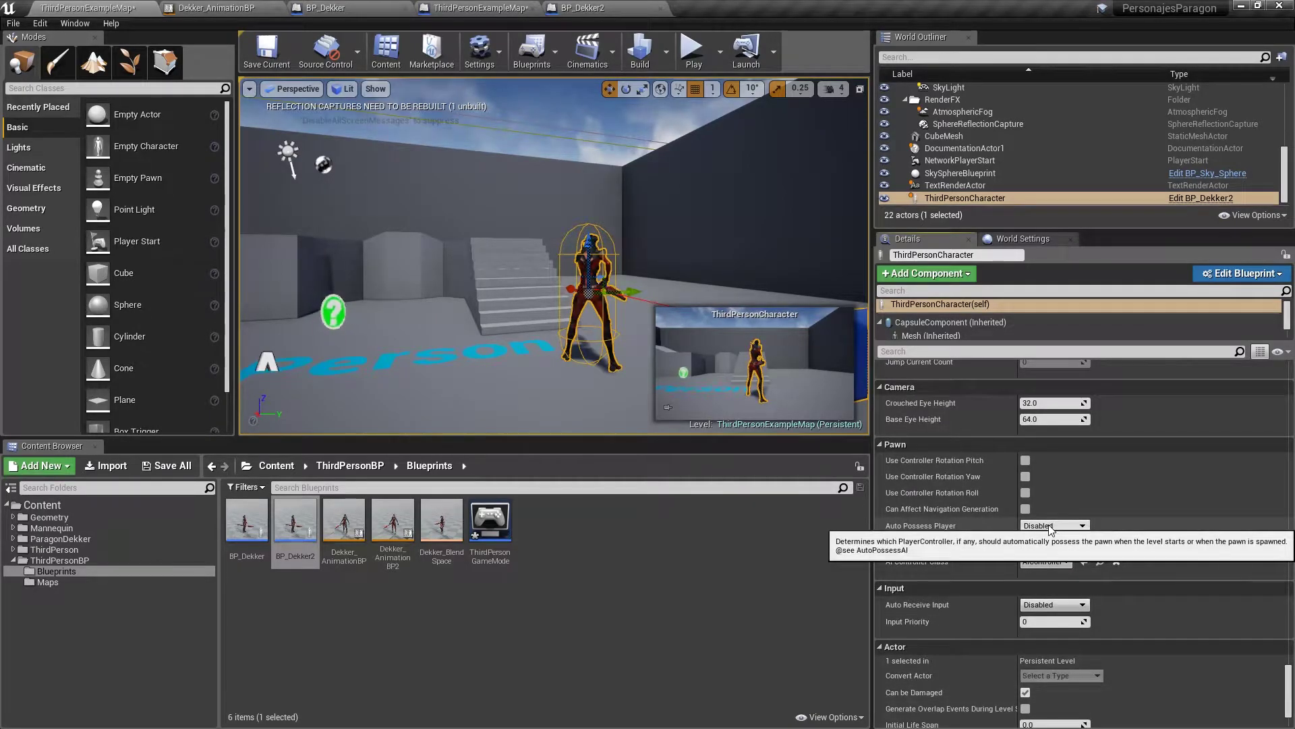
pyautogui.click(1051, 526)
pyautogui.click(1045, 550)
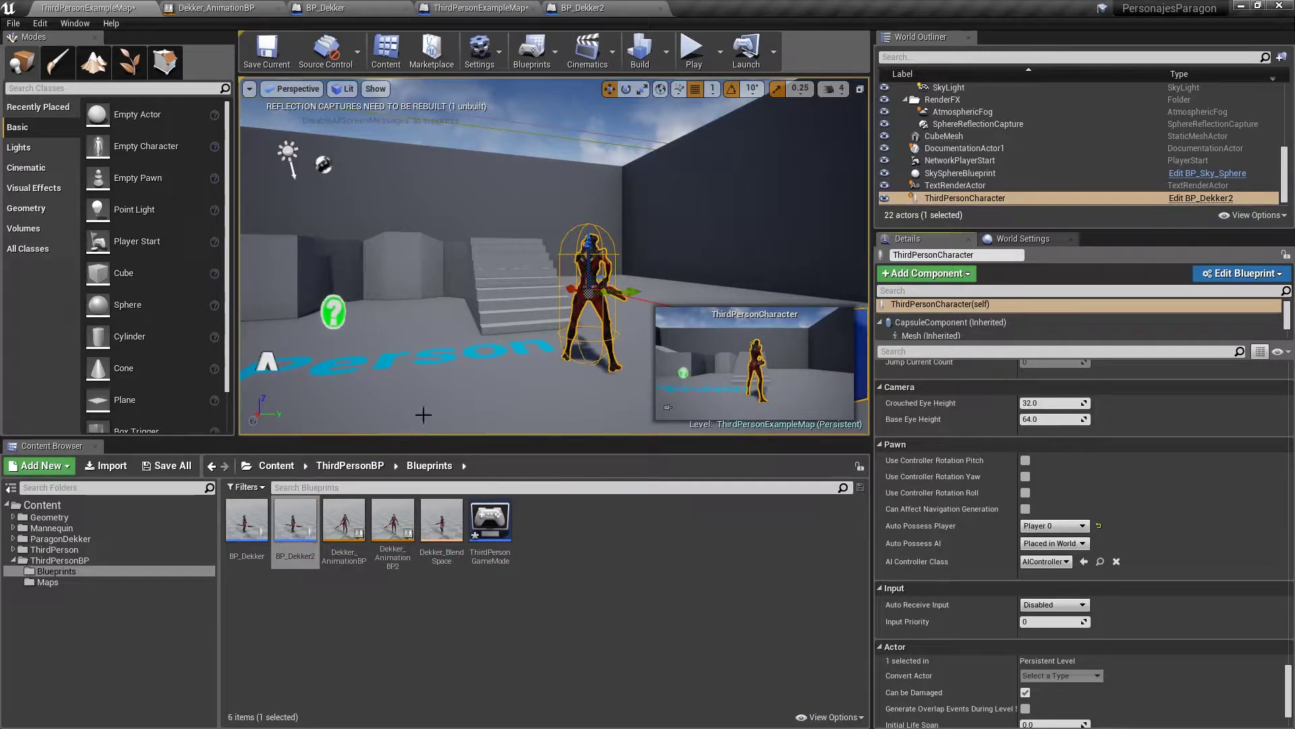
pyautogui.click(693, 48)
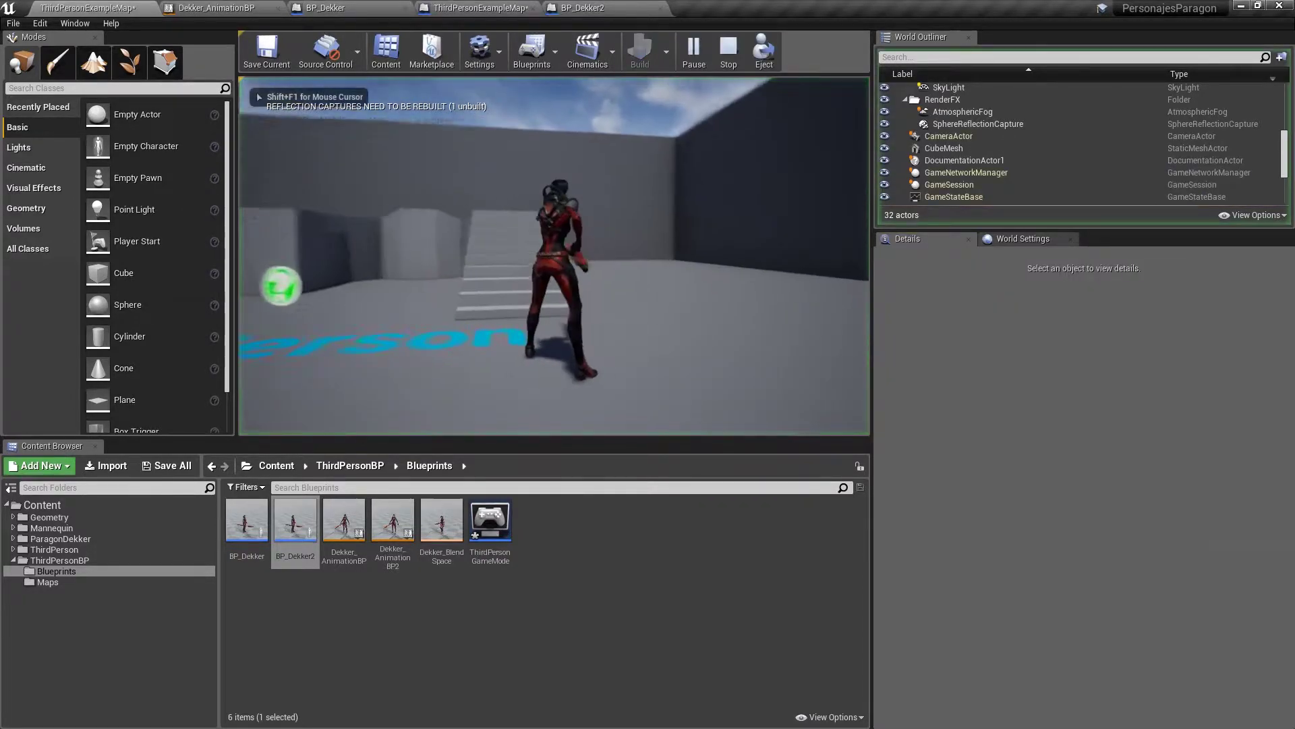
# Steer the BP_Dekker2 character left and right with A and D, then stop playing
pyautogui.press('a')
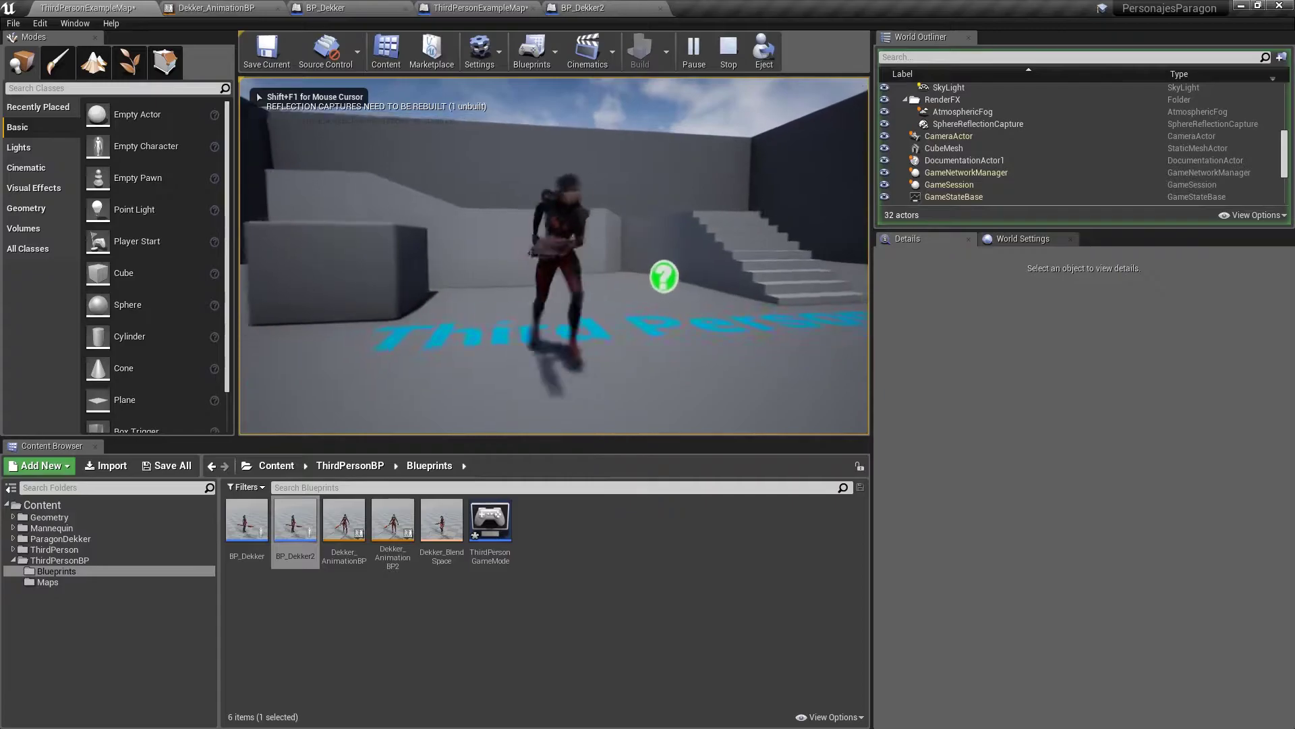
pyautogui.press('d')
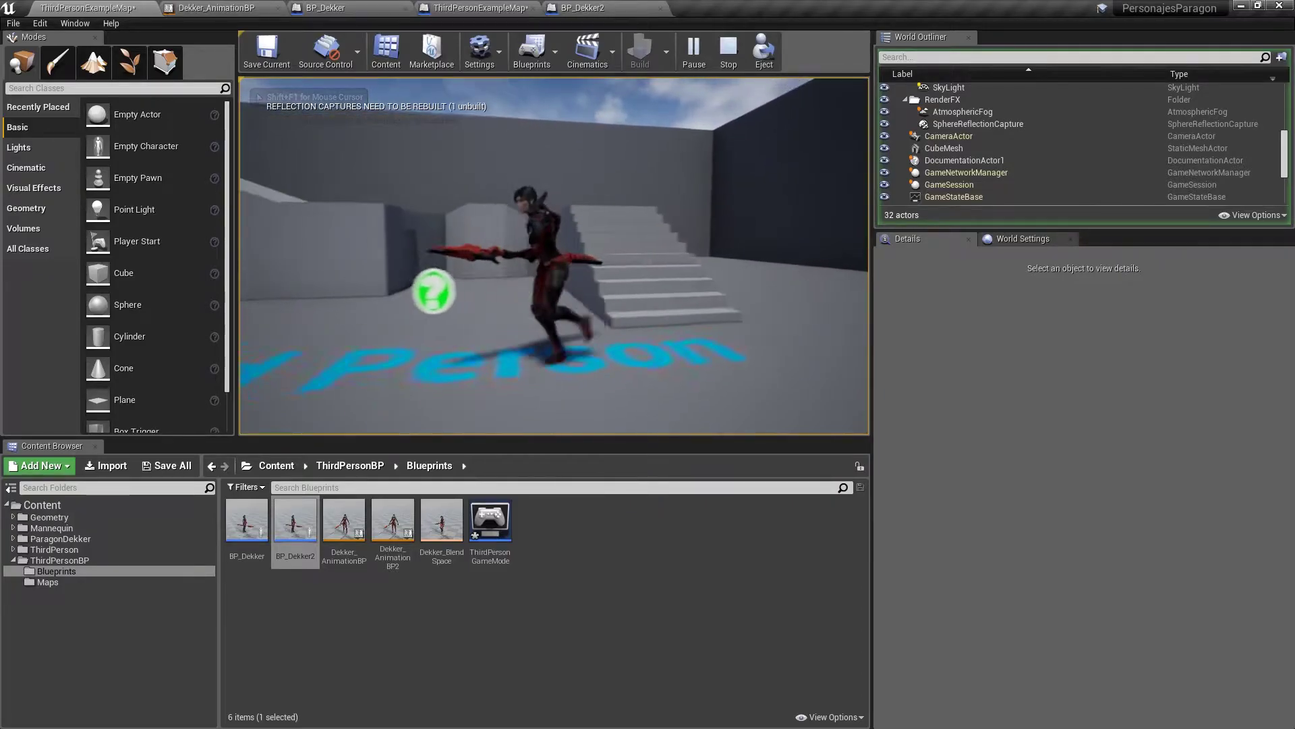
pyautogui.press('Escape')
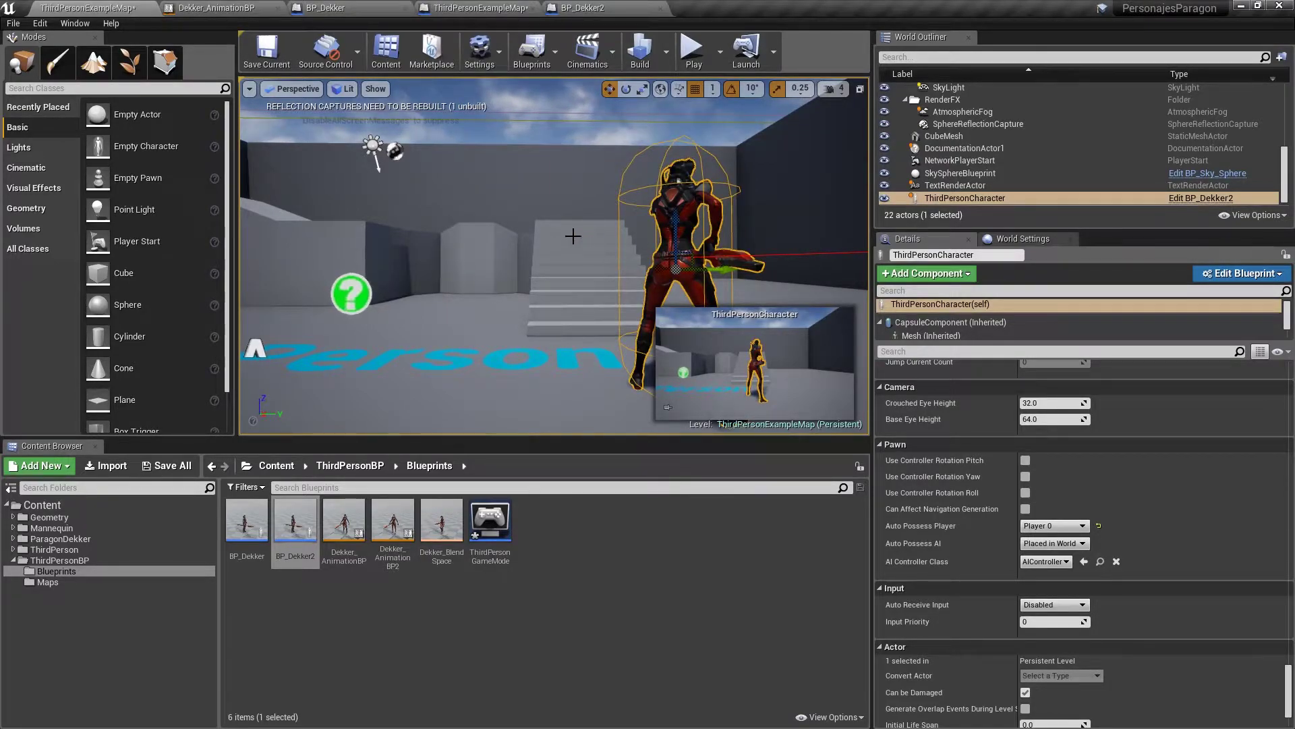
# Close the BP_Dekker blueprint and duplicate level map tabs
pyautogui.click(582, 8)
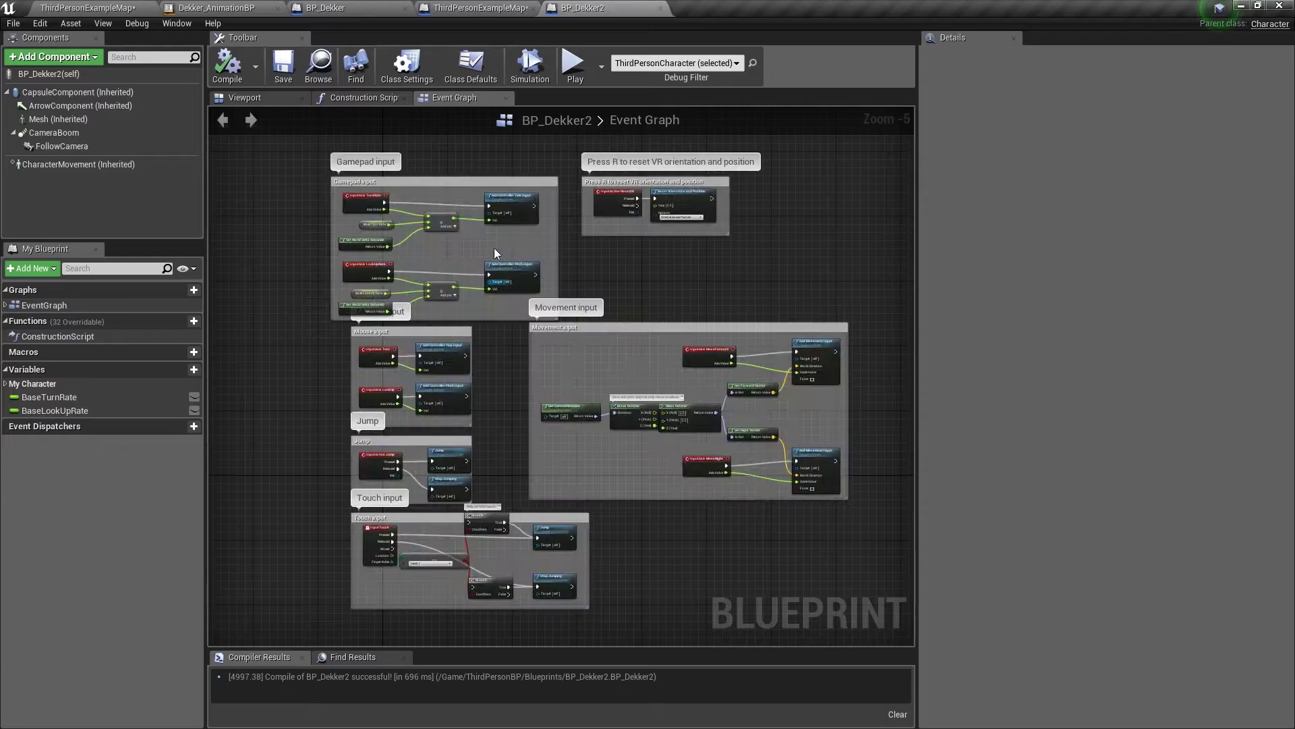
pyautogui.click(404, 9)
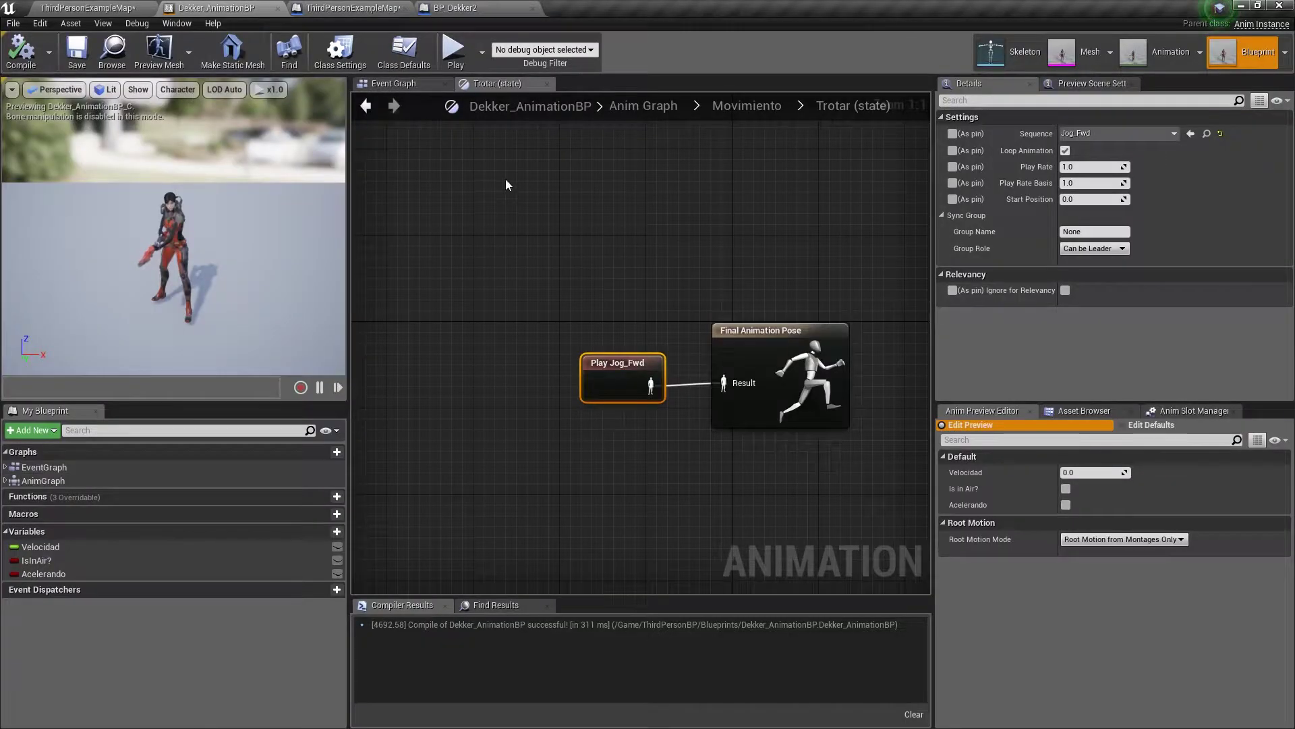
pyautogui.click(404, 8)
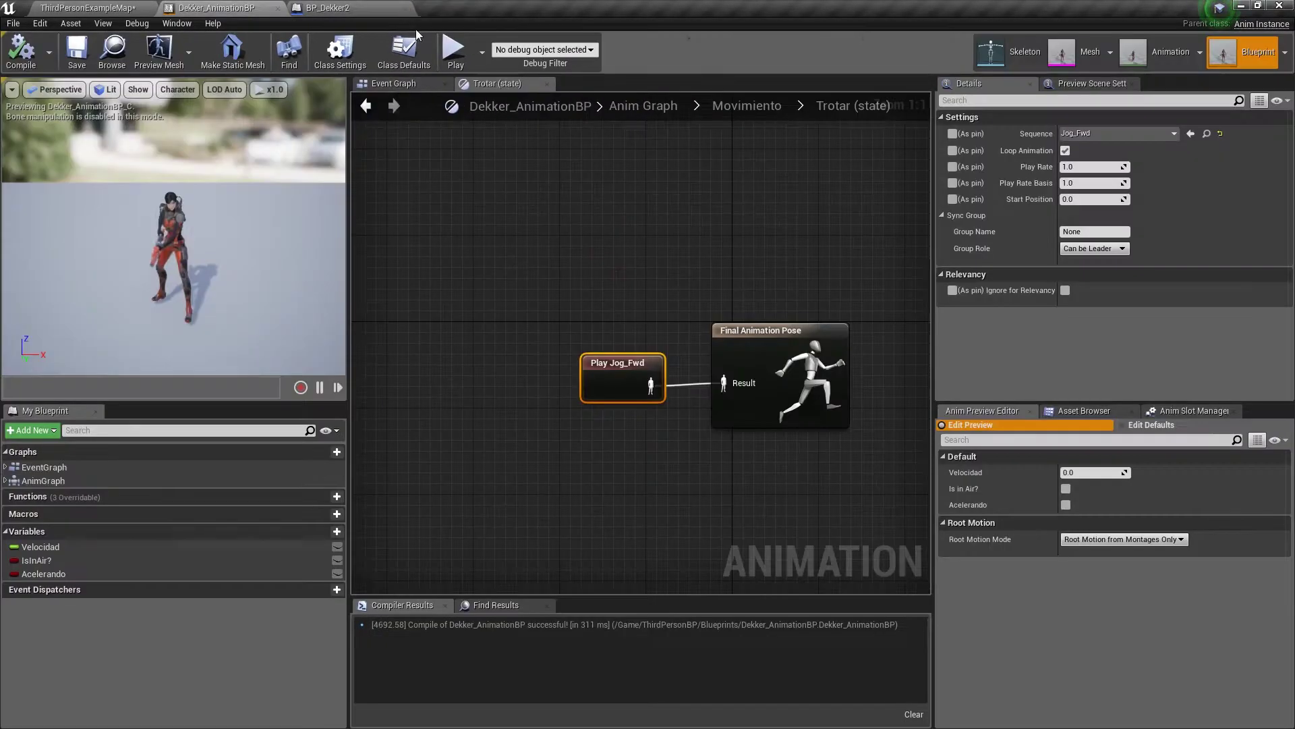
# Review BP_Dekker2's class defaults around Use Controller Rotation Yaw
pyautogui.click(348, 8)
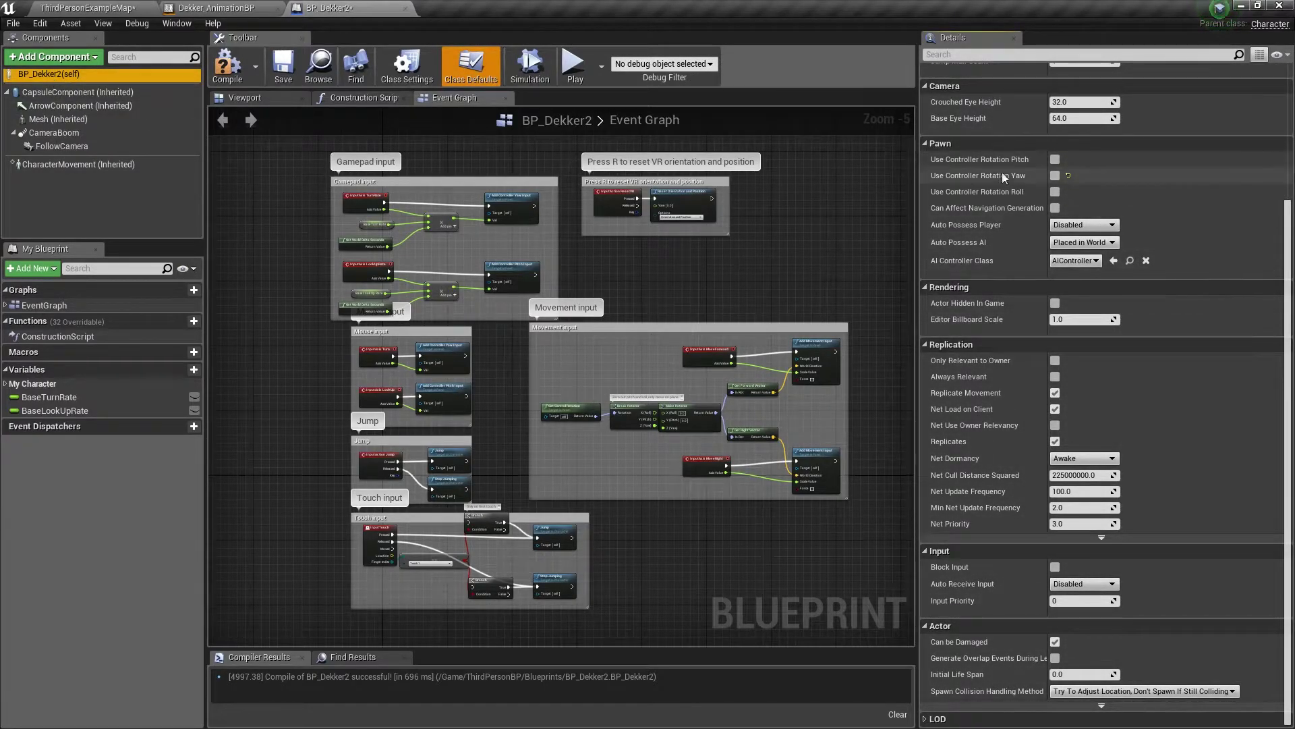
pyautogui.moveTo(1002, 182)
pyautogui.moveTo(1056, 179)
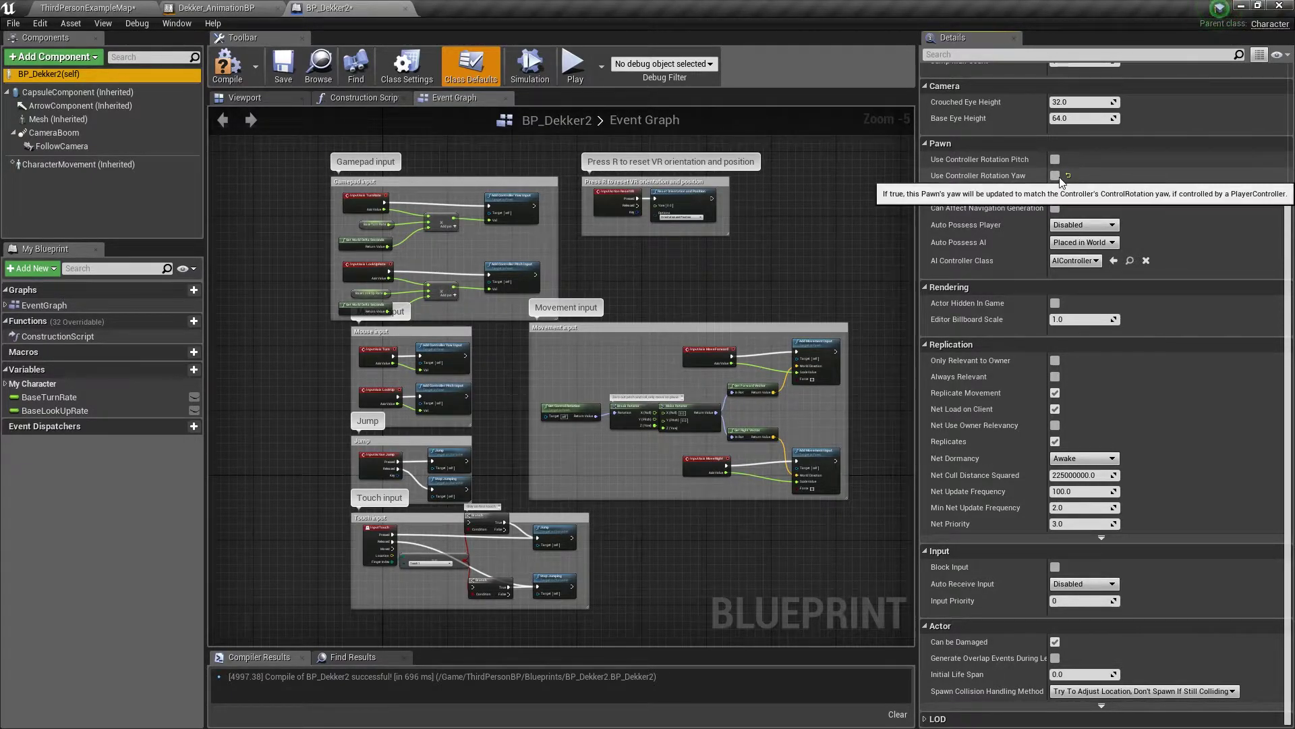
pyautogui.click(115, 9)
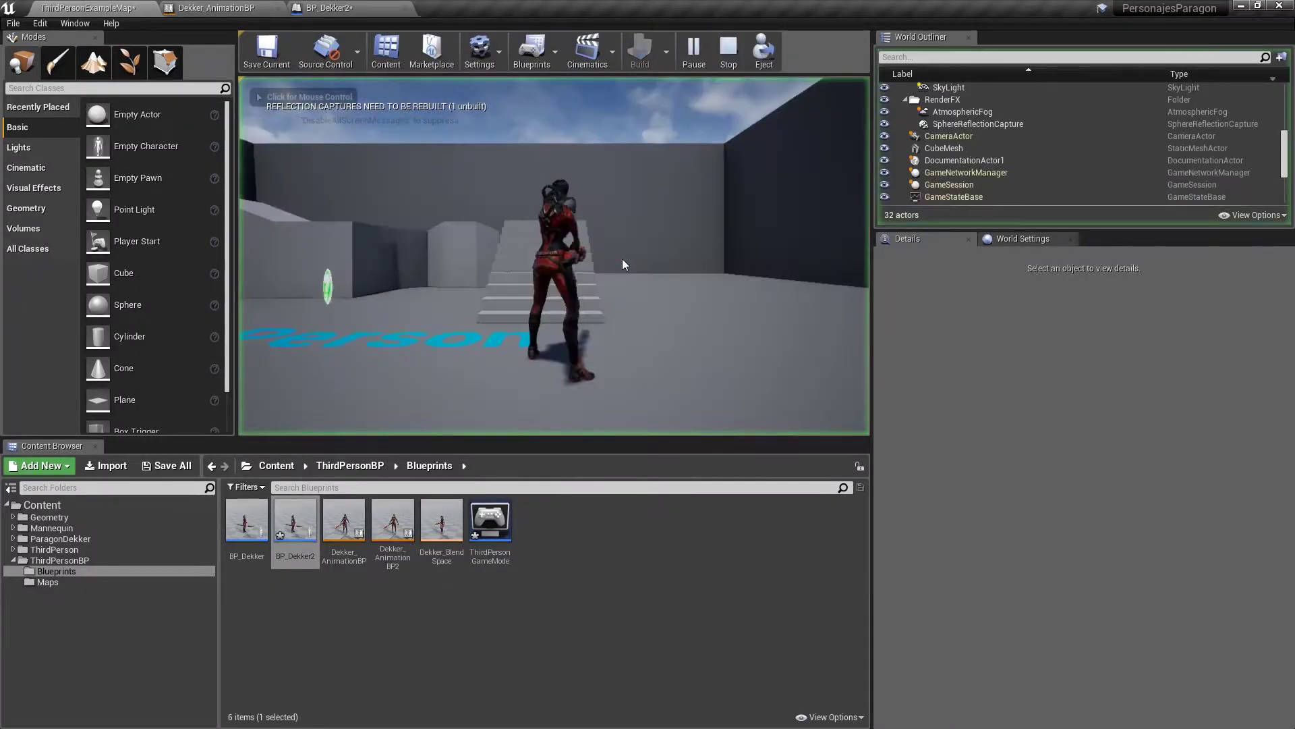
# Run the Dekker character forward to the stairs and back wall, then stop playing
pyautogui.press('w')
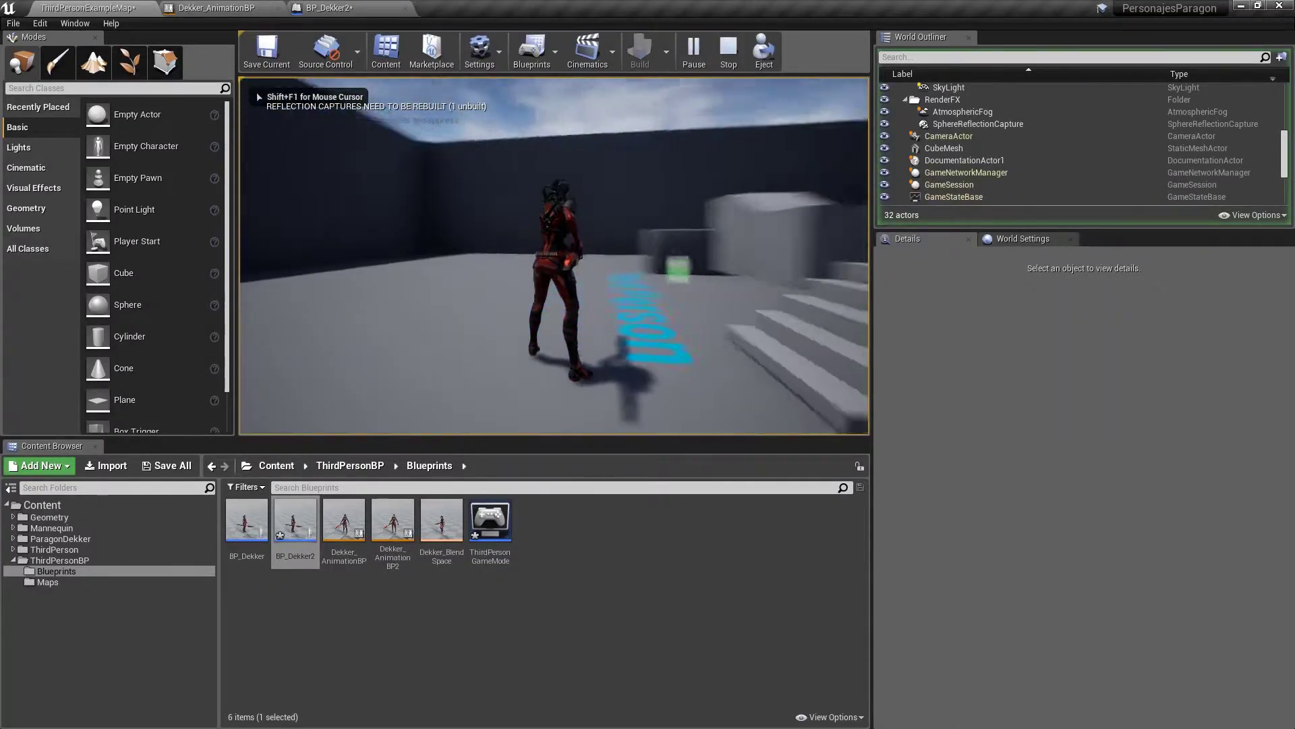
pyautogui.press('w')
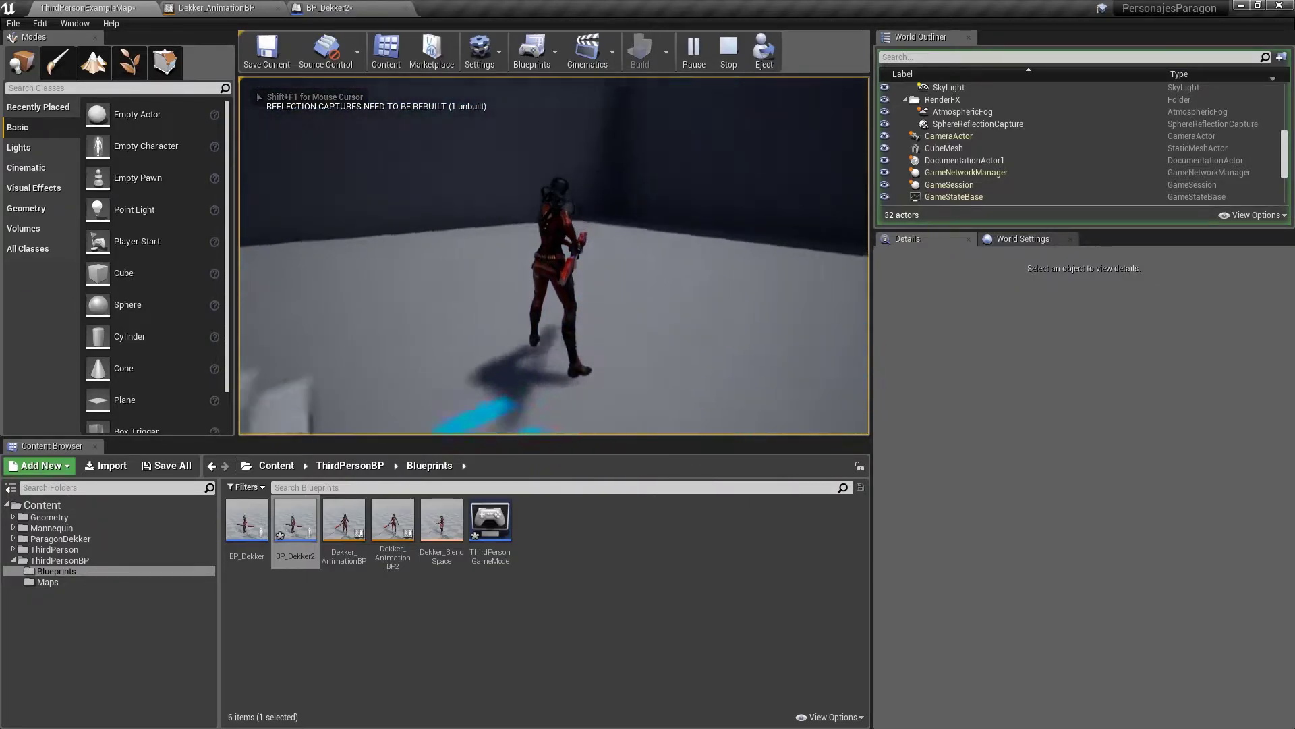
pyautogui.press('w')
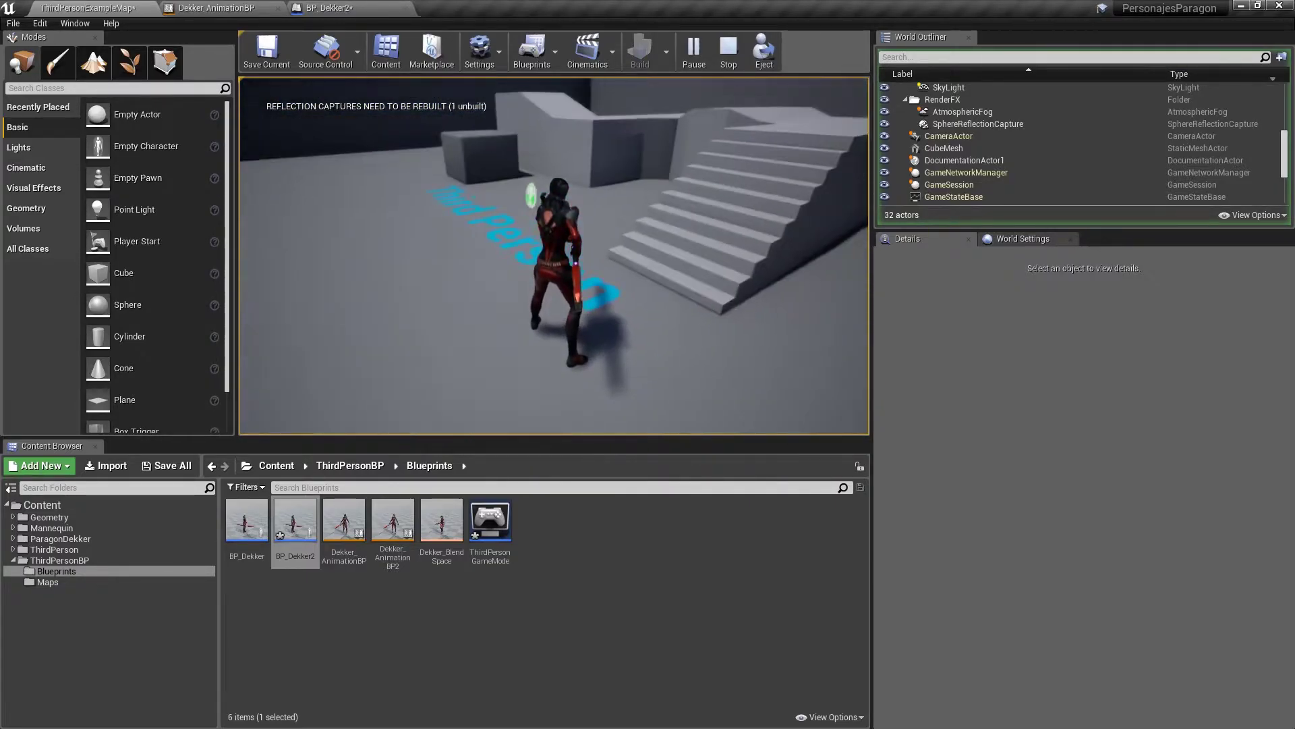
pyautogui.press('w')
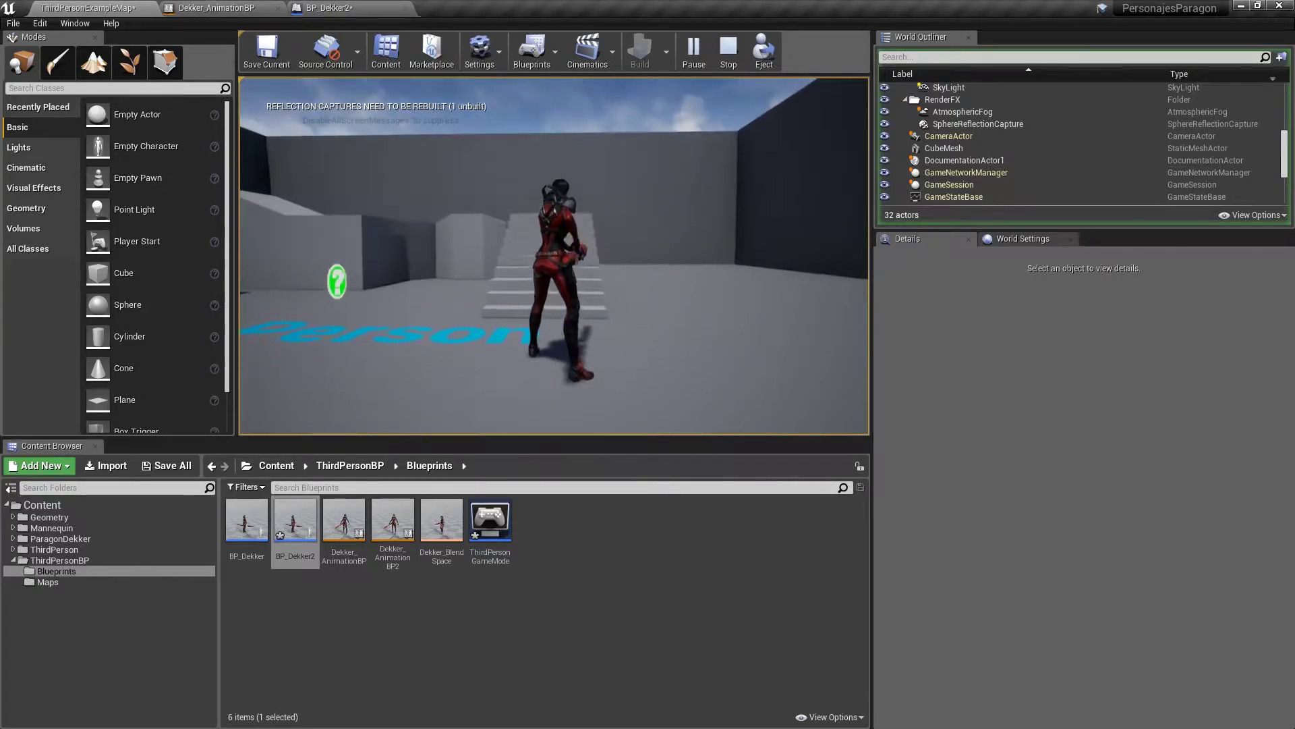
pyautogui.press('w')
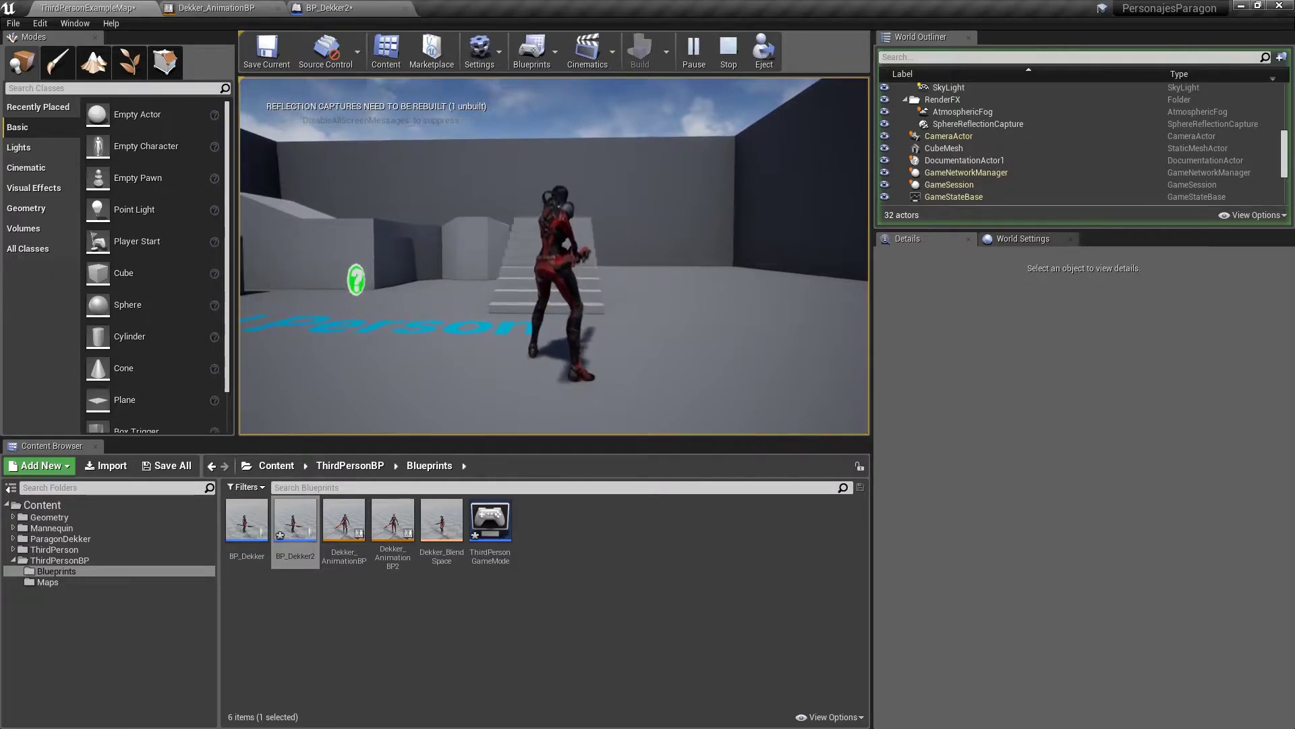
pyautogui.press('Escape')
pyautogui.click(533, 553)
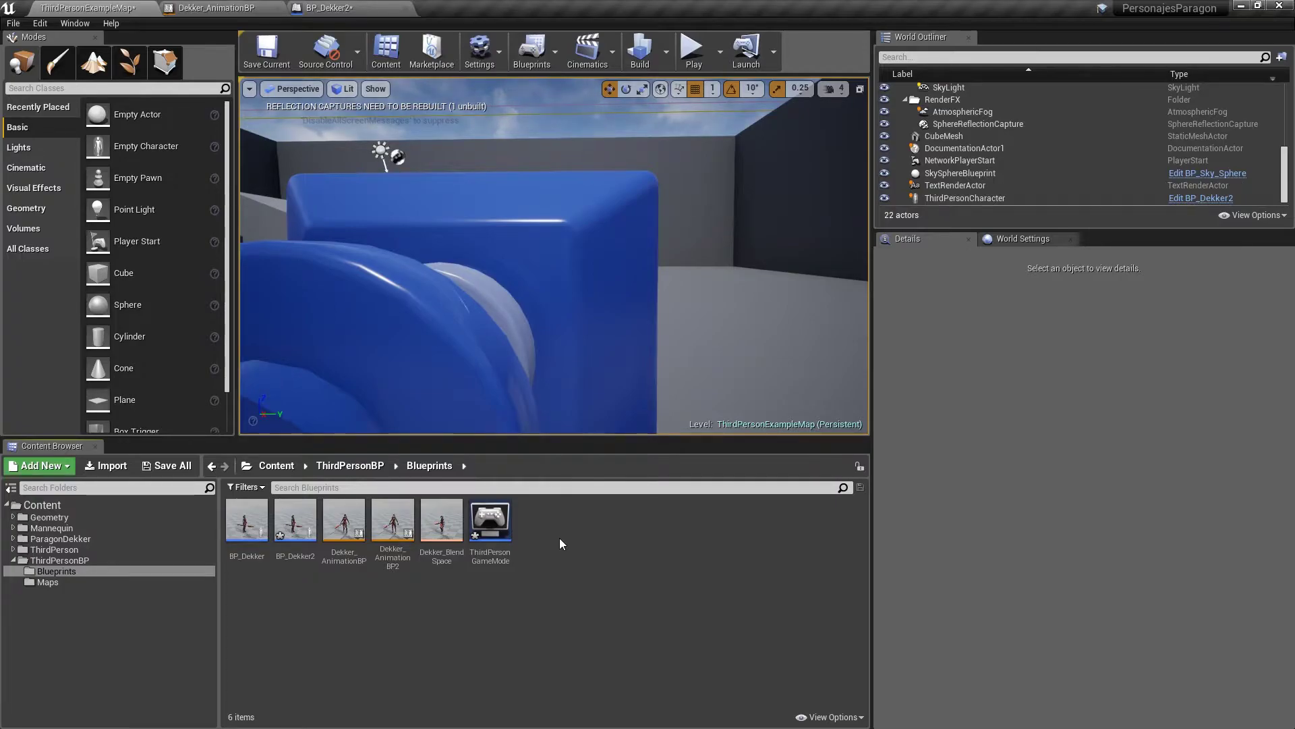
# Add a Blend Space for Dekker_Skeleton named Dekker_BlendSpace2 and open it
pyautogui.rightClick(560, 537)
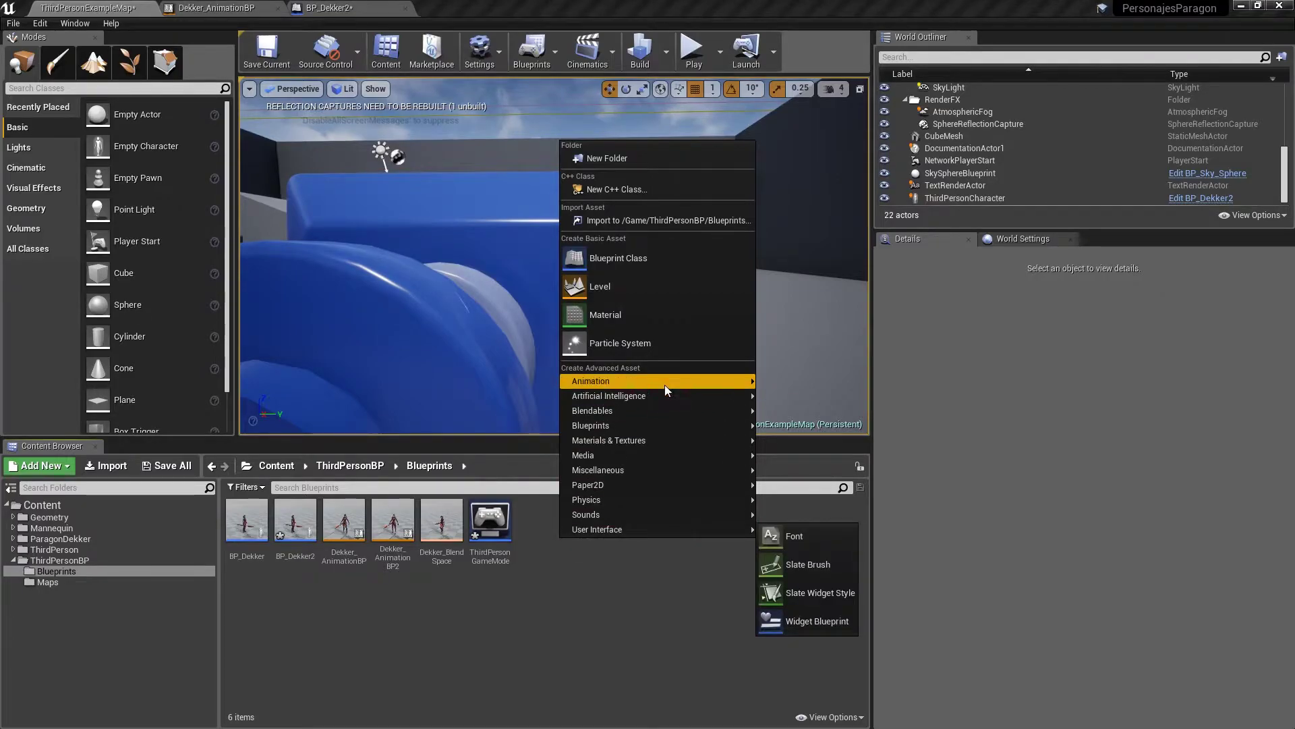
pyautogui.moveTo(665, 382)
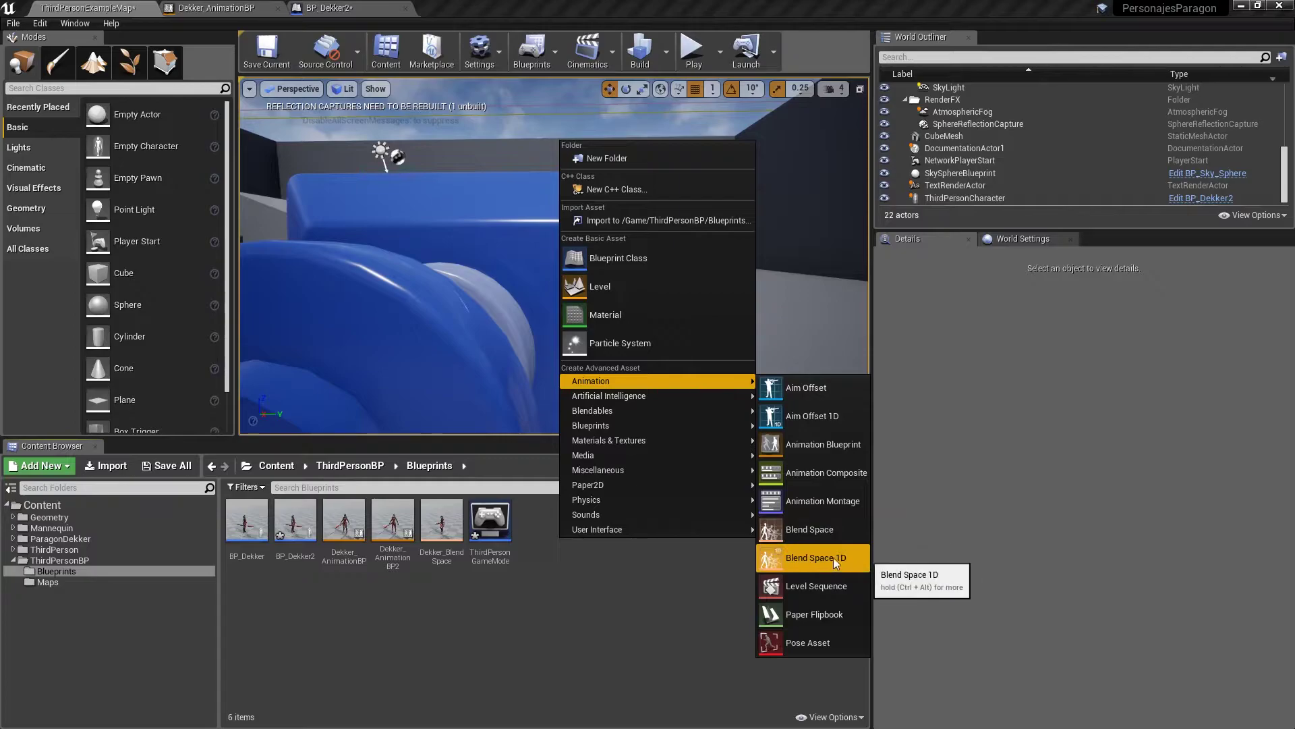
pyautogui.click(816, 528)
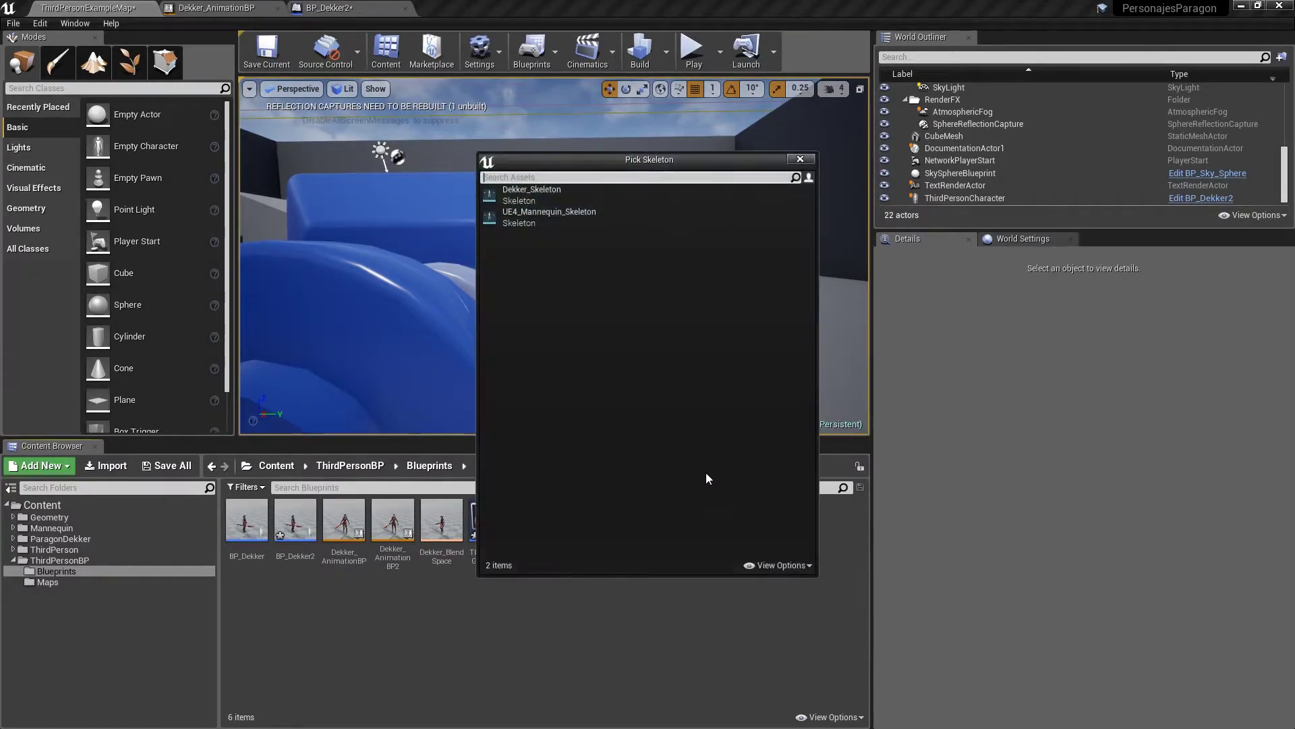
pyautogui.click(522, 195)
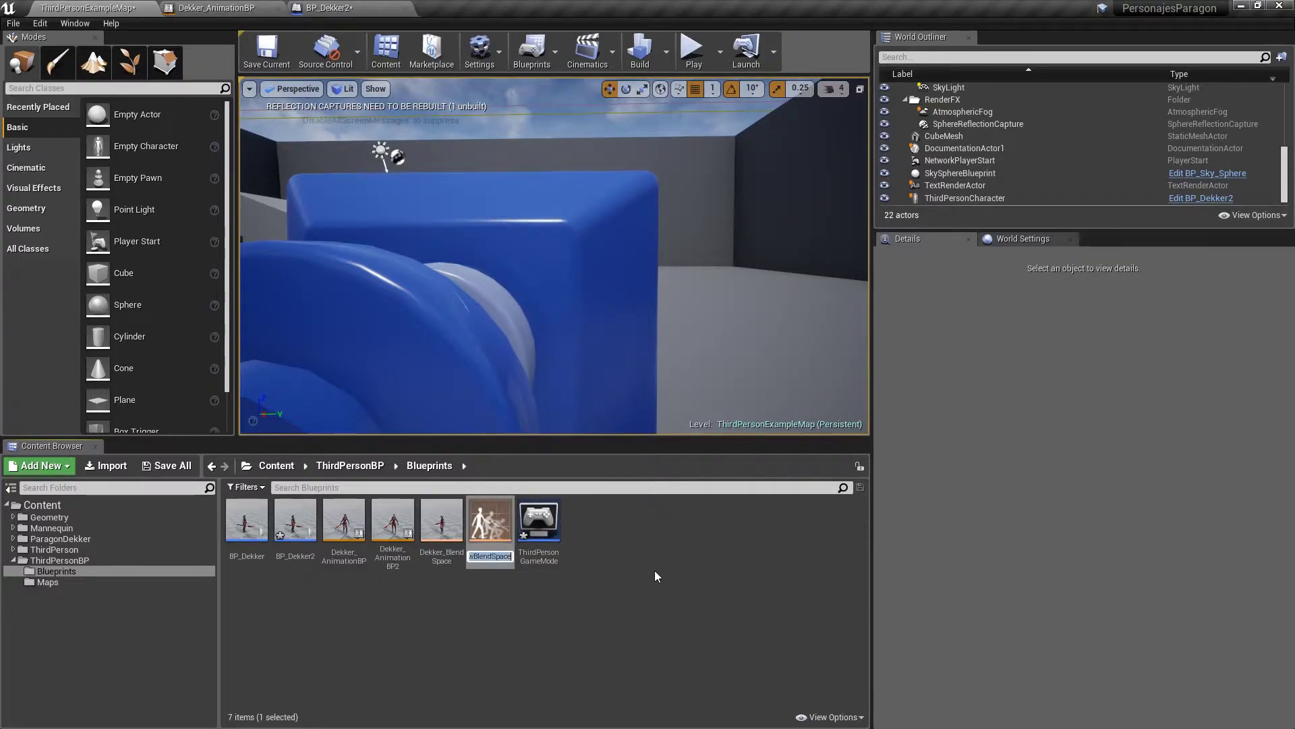
pyautogui.write('Dekker_Blend')
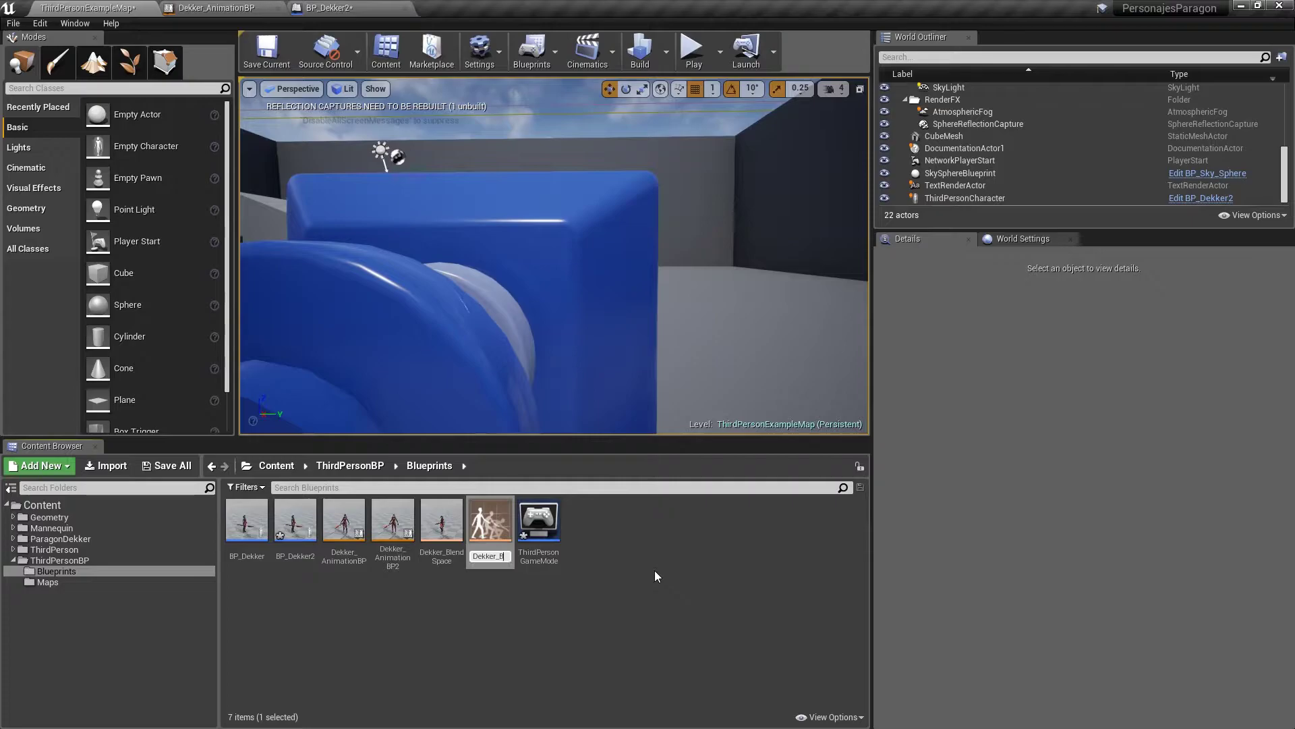
pyautogui.write('S')
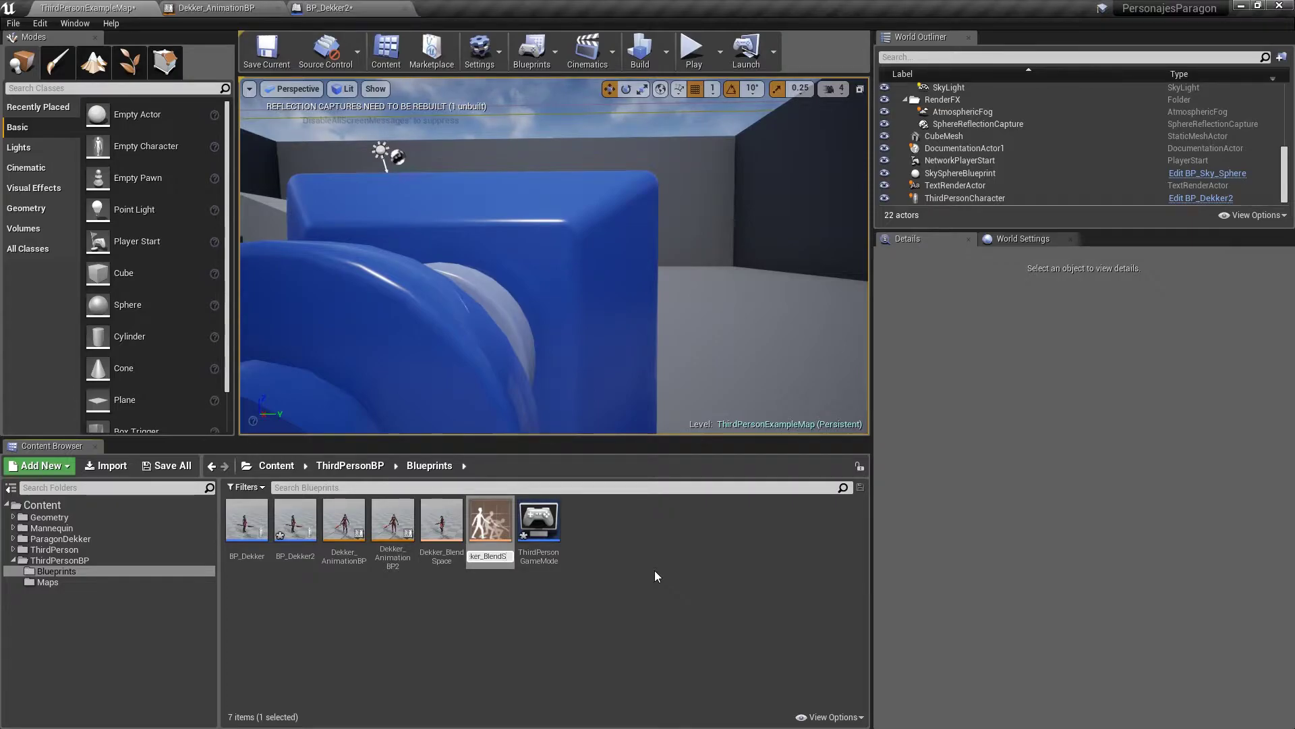
pyautogui.write('pace2')
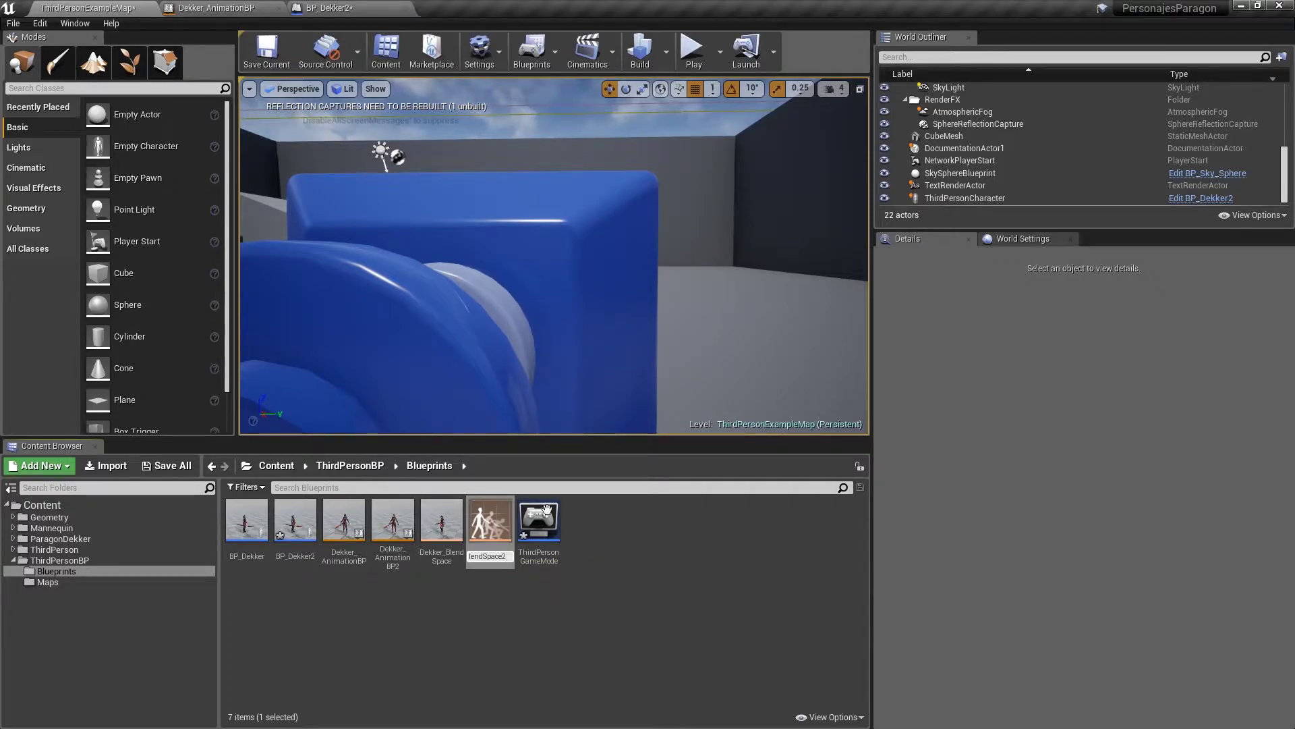
pyautogui.press('Return')
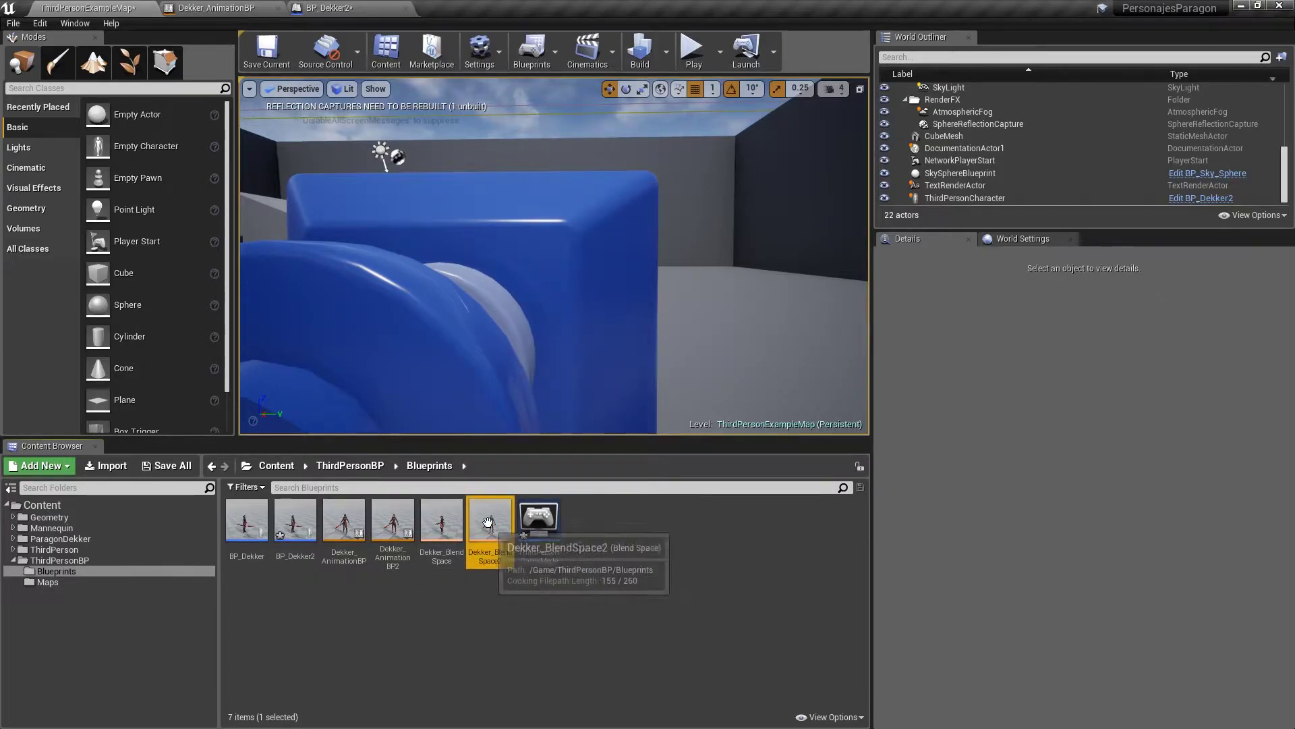
pyautogui.doubleClick(490, 526)
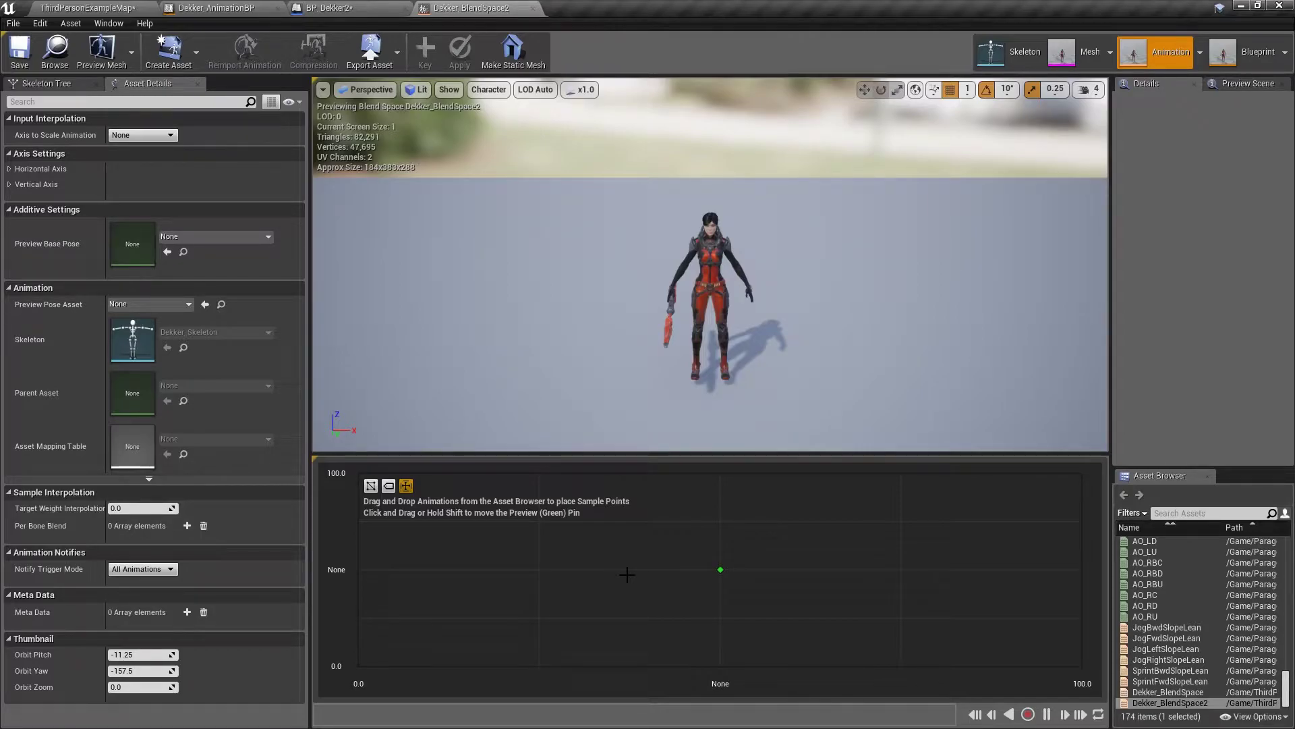
# Name the horizontal axis Direccion and the vertical axis Velocidad, then select the vertical minimum
pyautogui.click(8, 185)
pyautogui.click(156, 185)
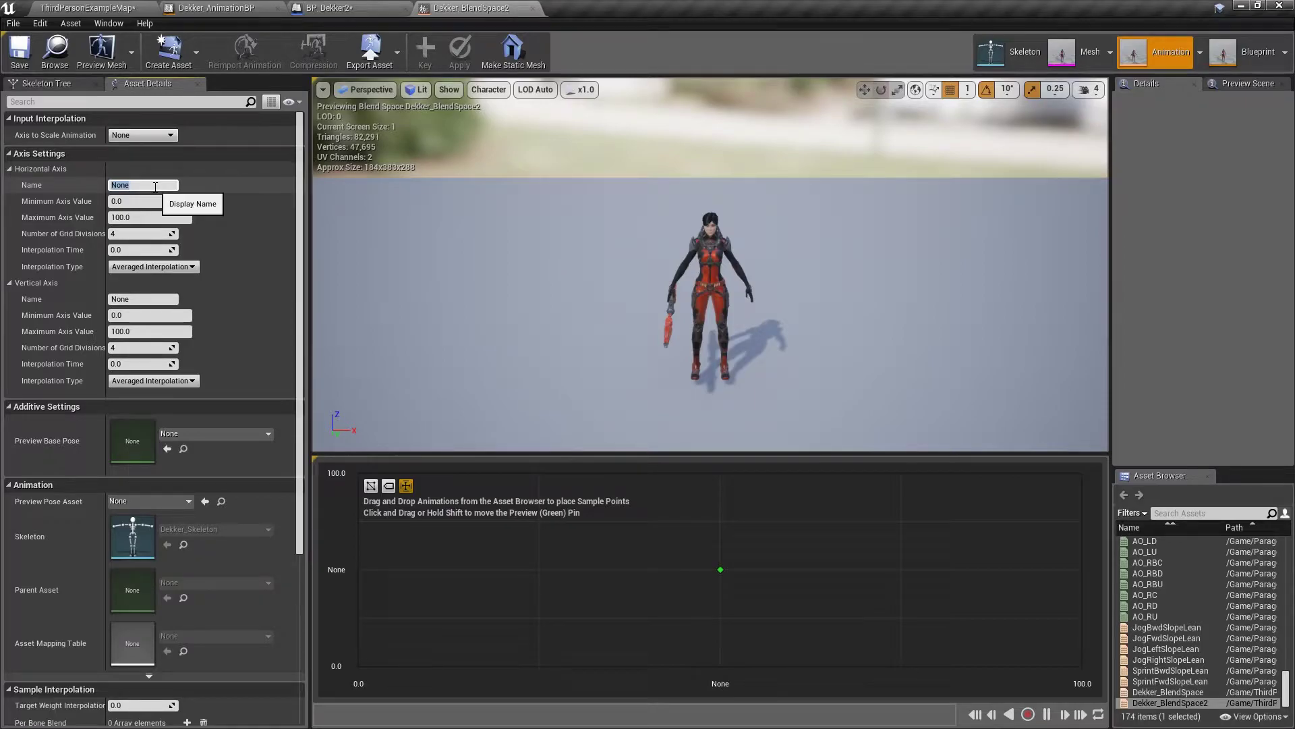
pyautogui.write('D')
pyautogui.write('n')
pyautogui.press('Return')
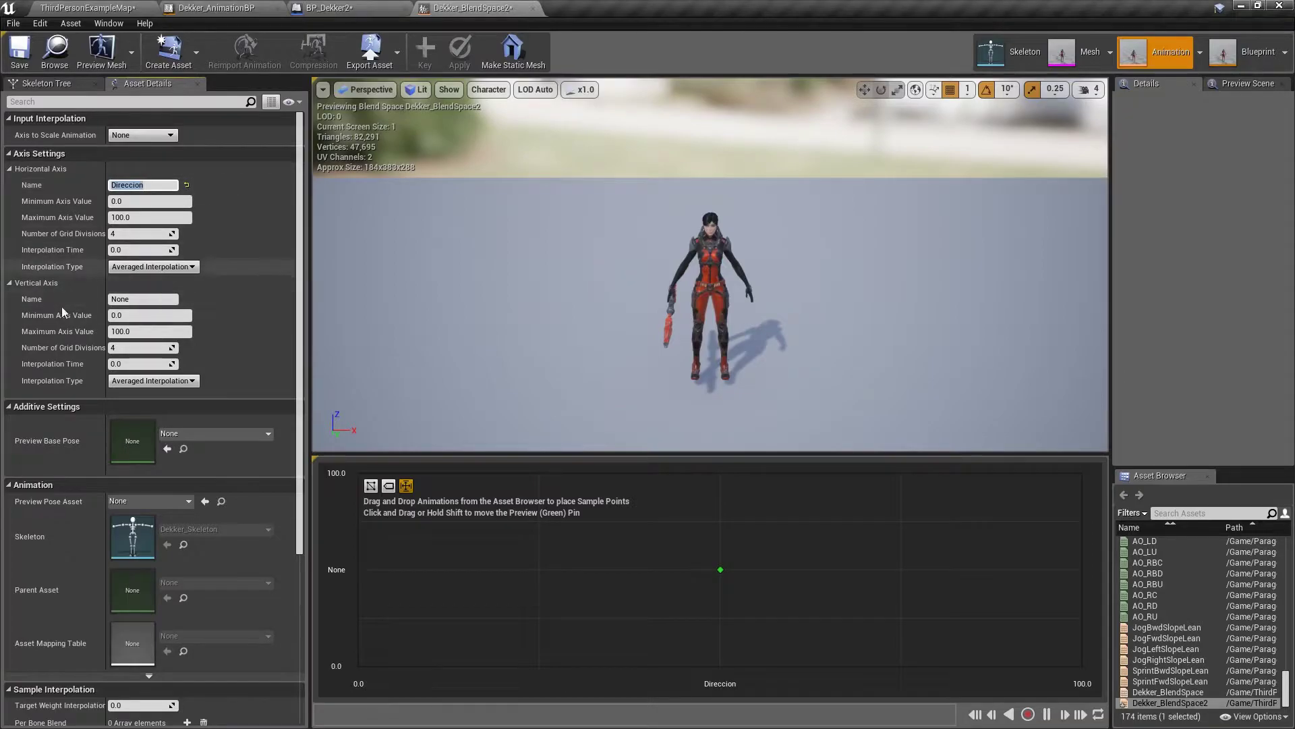
pyautogui.click(141, 299)
pyautogui.write('Velo')
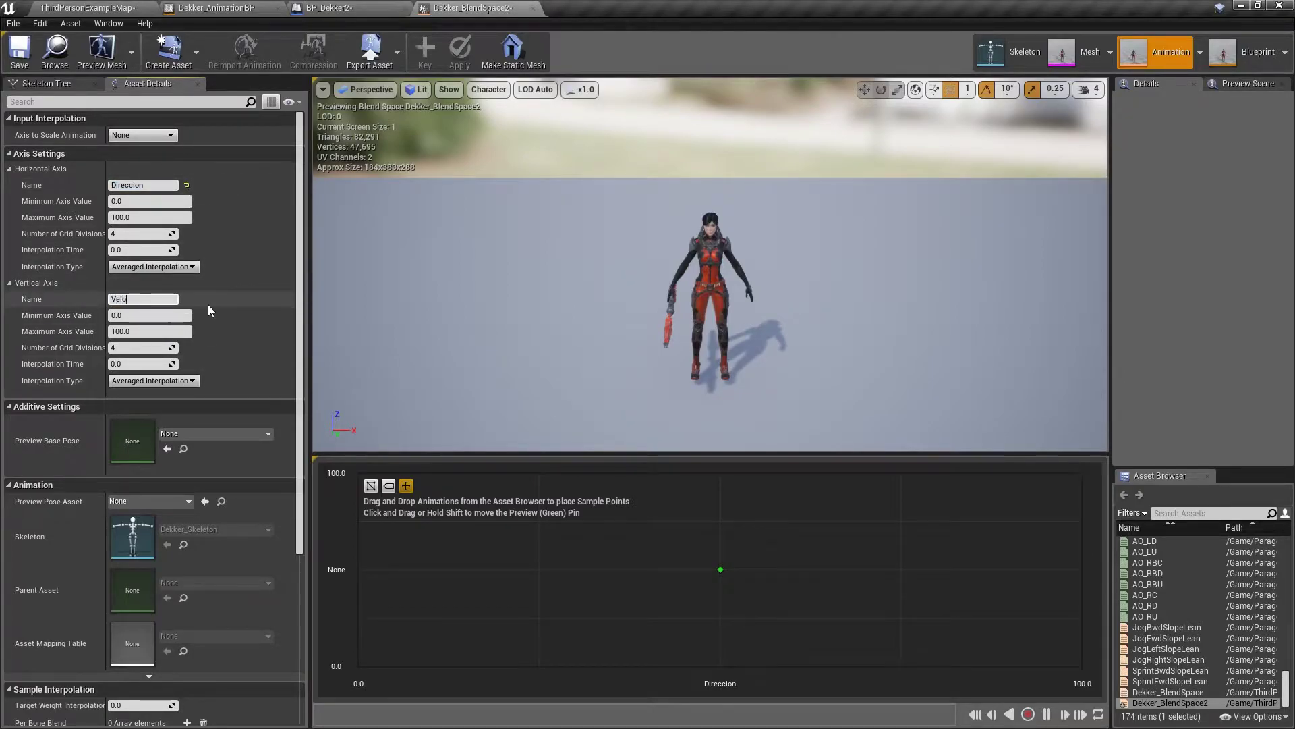
pyautogui.write('cidad')
pyautogui.press('Return')
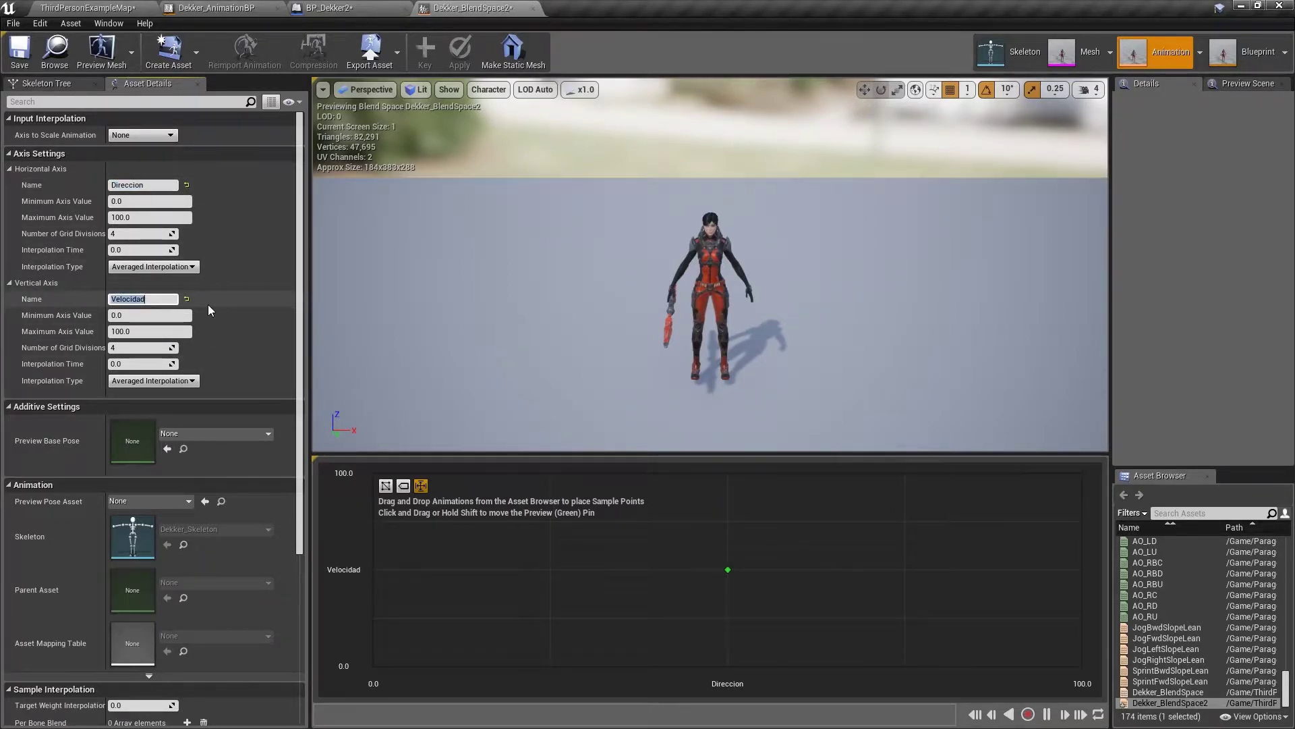
pyautogui.click(156, 317)
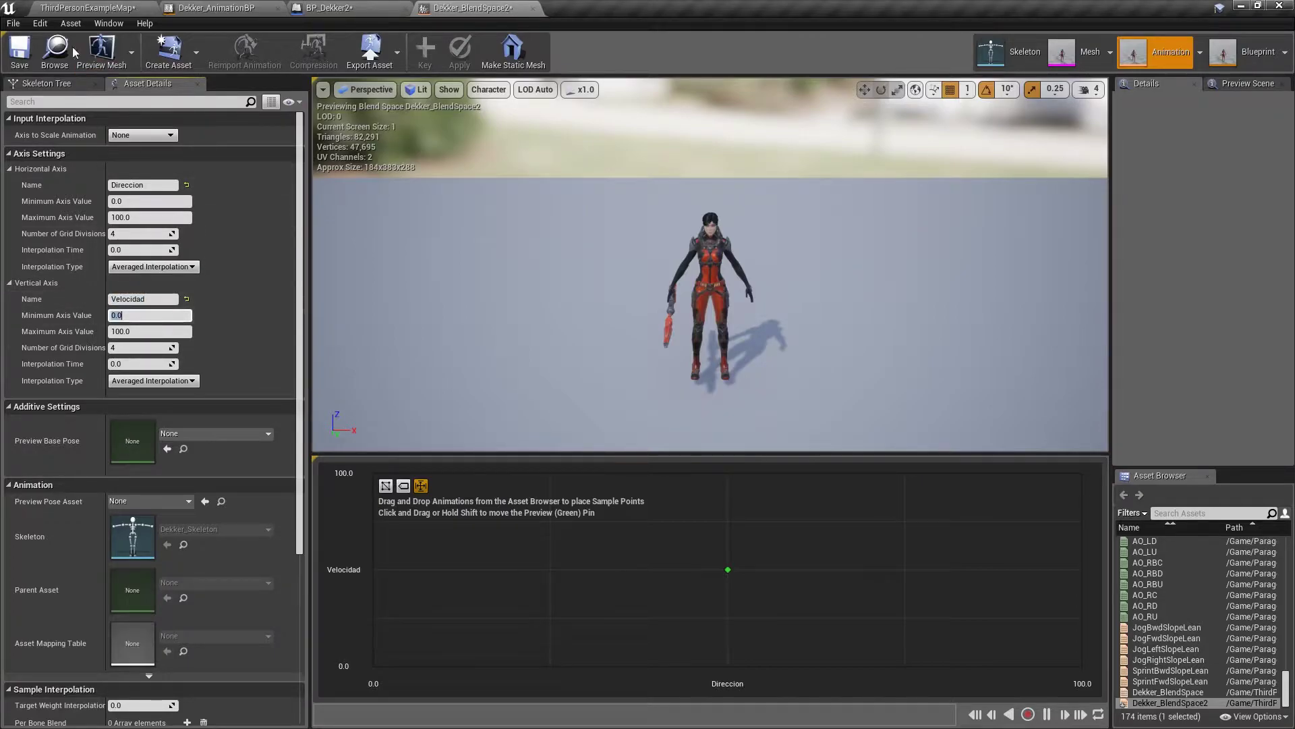
# Look up BP_Dekker2's CharacterMovement Max Walk Speed (500) by filtering Details for 'maxwa'
pyautogui.click(345, 7)
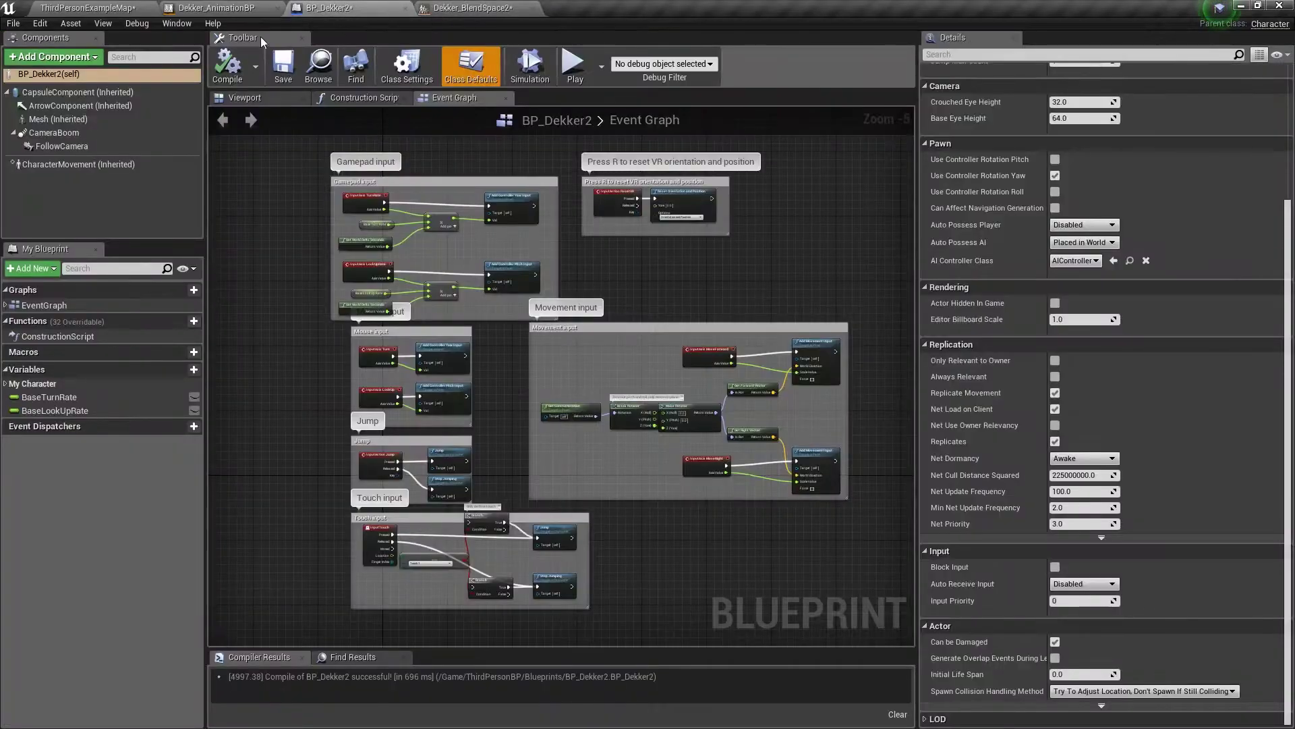
pyautogui.click(87, 165)
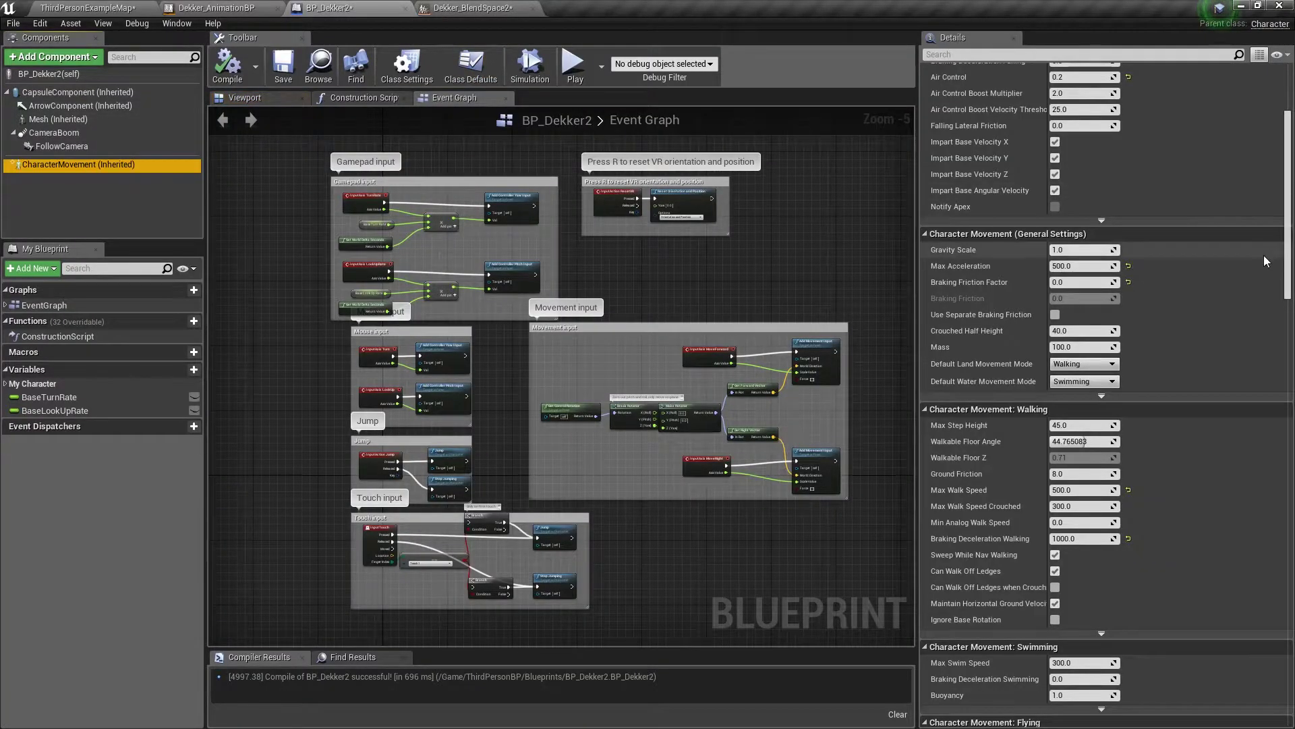
pyautogui.click(1288, 265)
pyautogui.scroll(-1, 1287, 265)
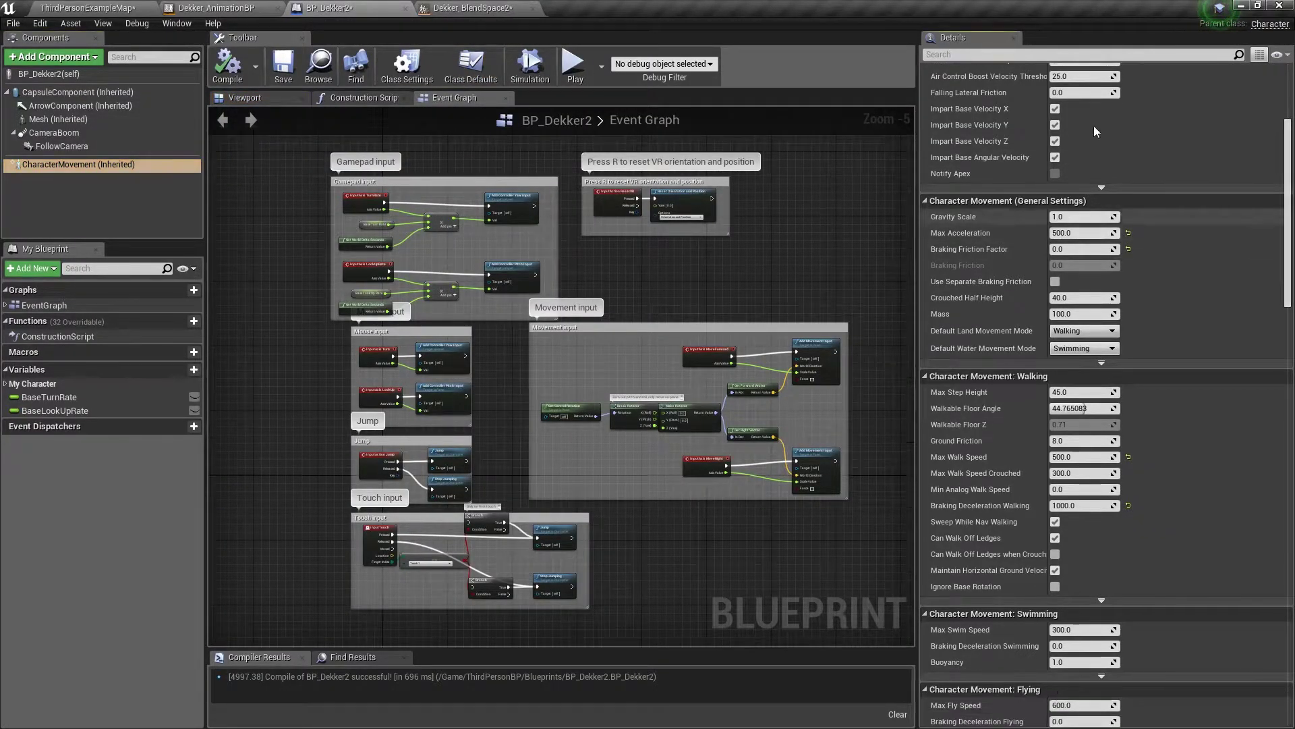
pyautogui.click(991, 56)
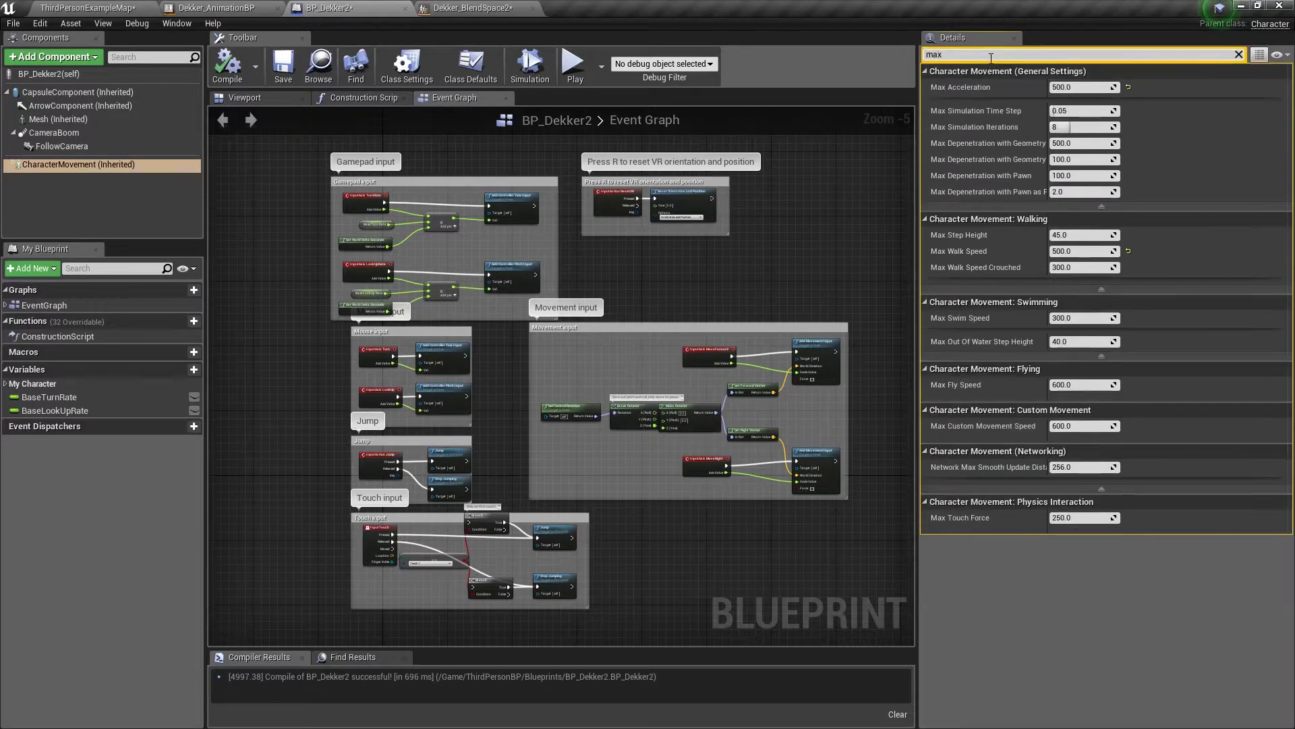
pyautogui.write('maxwa')
pyautogui.click(526, 8)
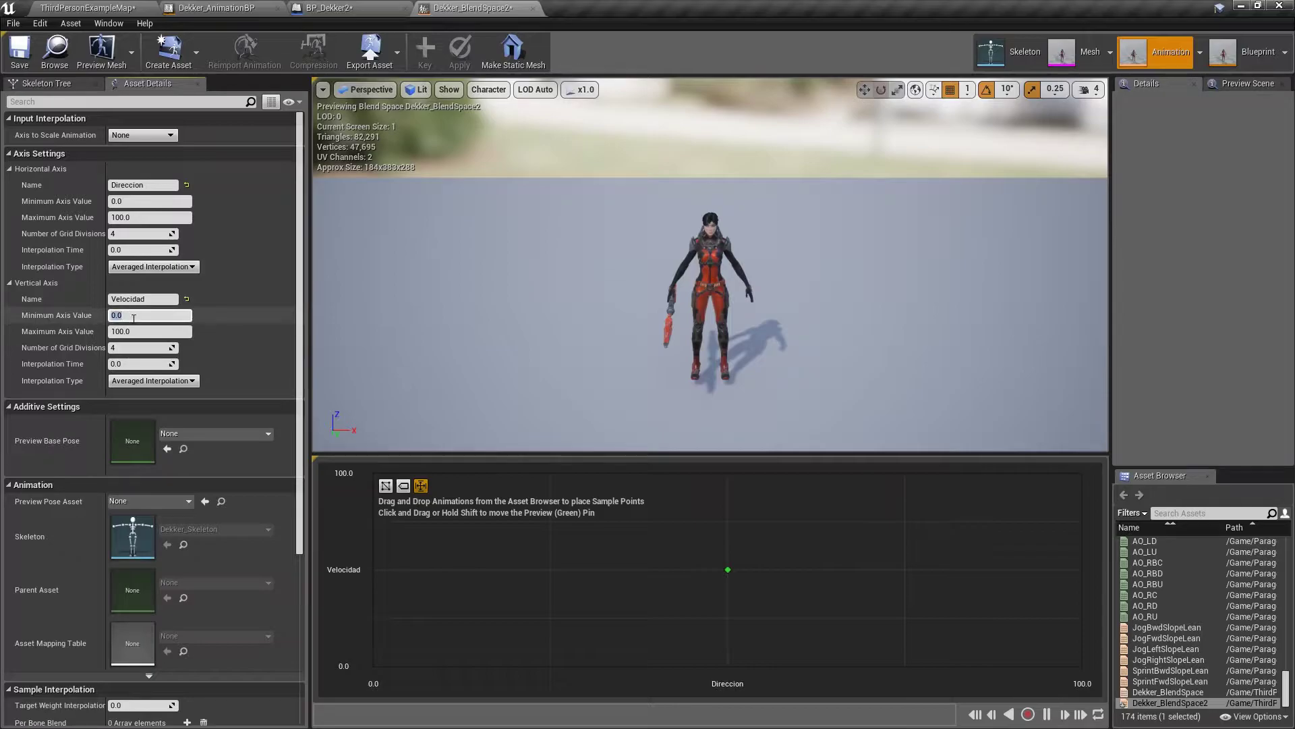
# In Axis Settings, set the Velocidad maximum to 500 and the Direccion range to -180 to 180
pyautogui.click(150, 331)
pyautogui.write('500')
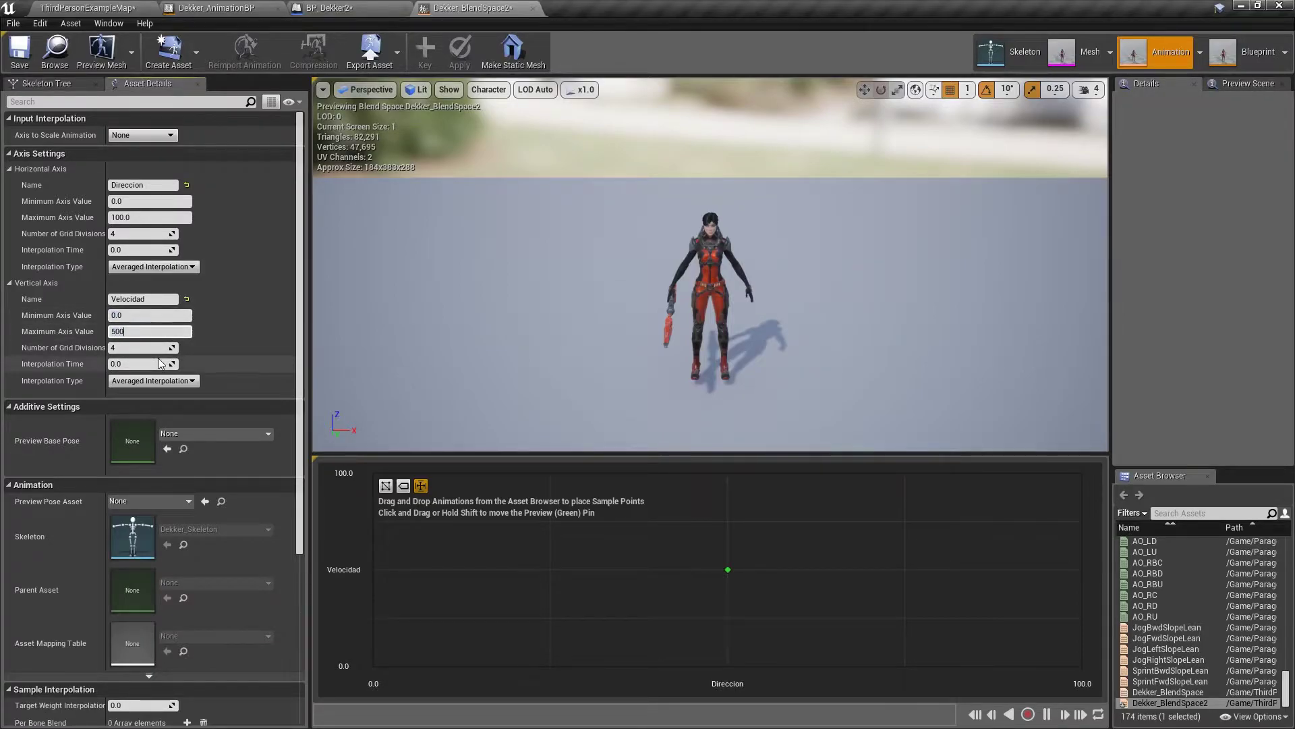
pyautogui.press('Return')
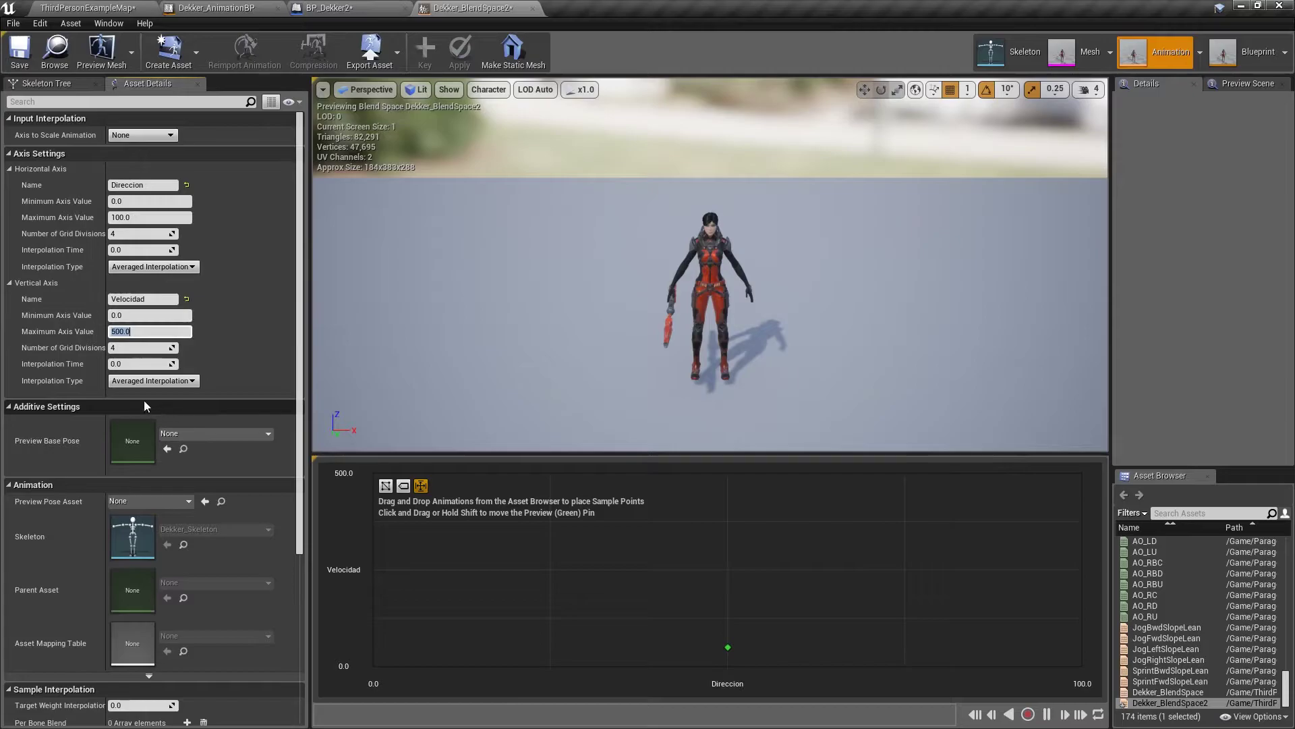
pyautogui.click(140, 201)
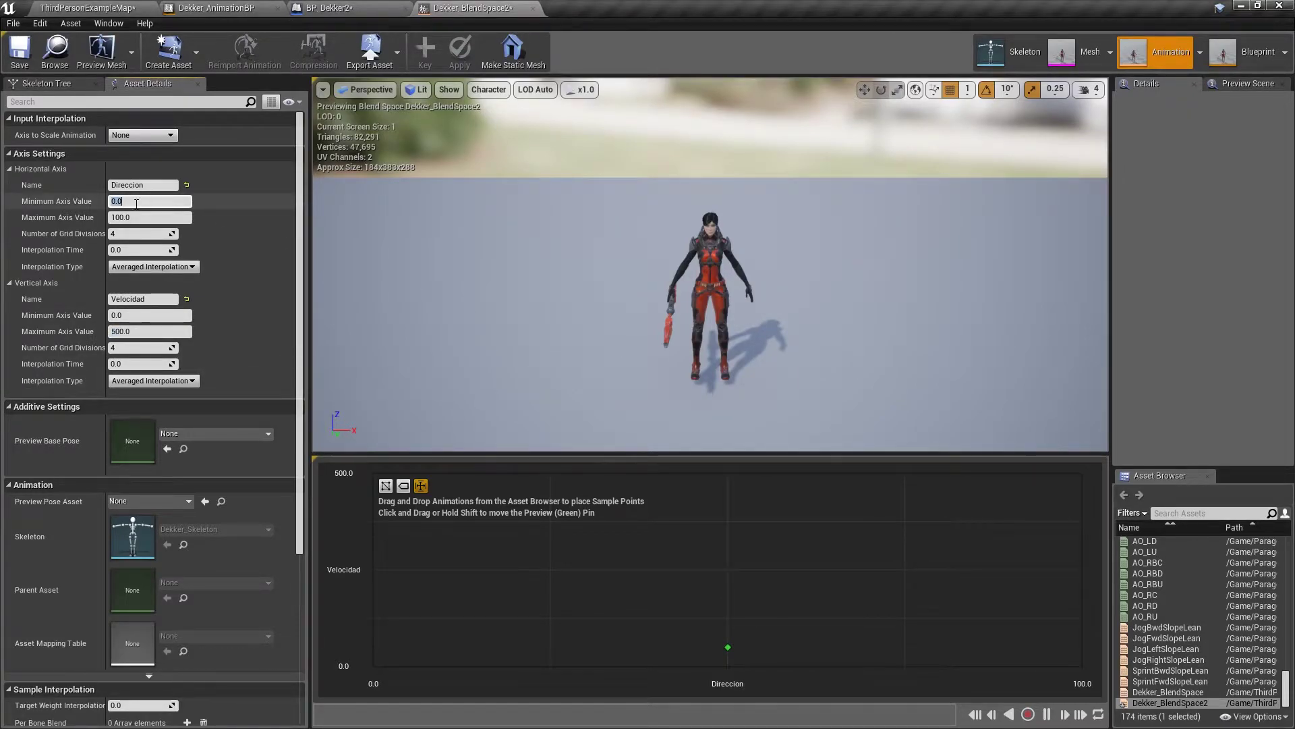
pyautogui.write('-180')
pyautogui.press('Tab')
pyautogui.write('18')
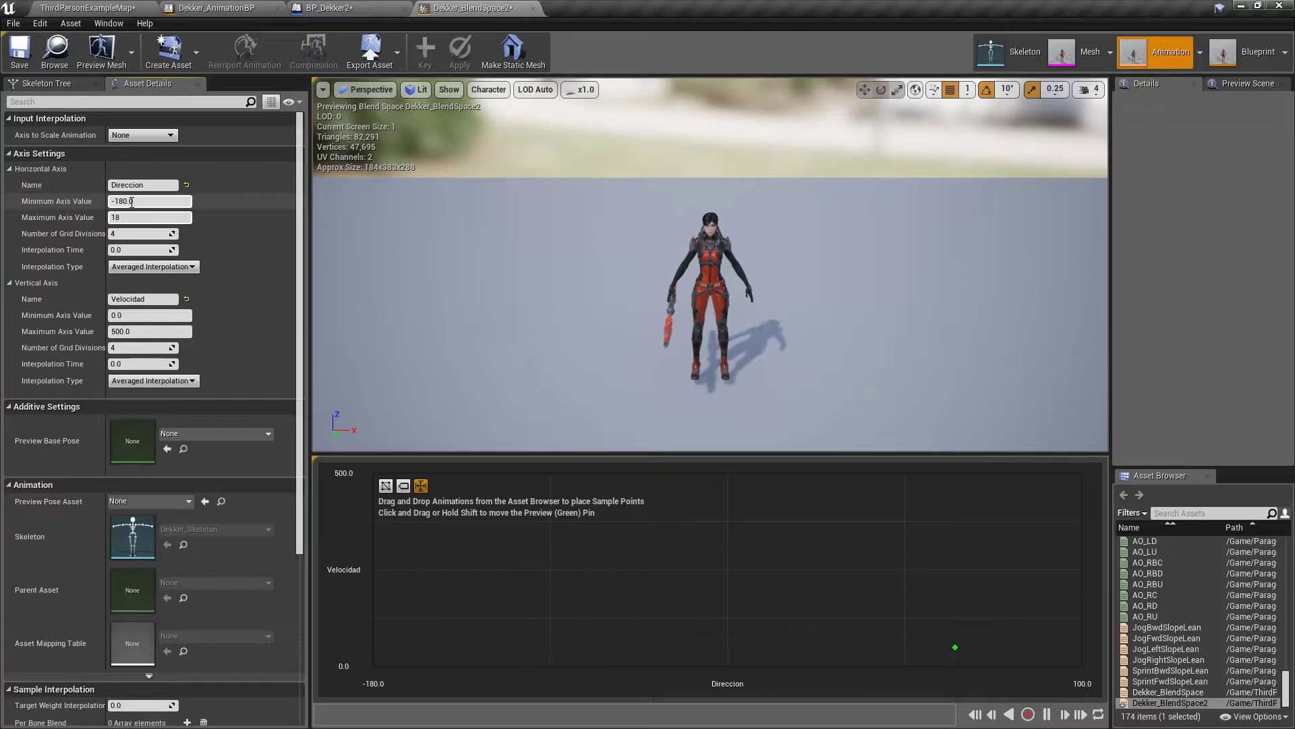
pyautogui.write('0')
pyautogui.press('Return')
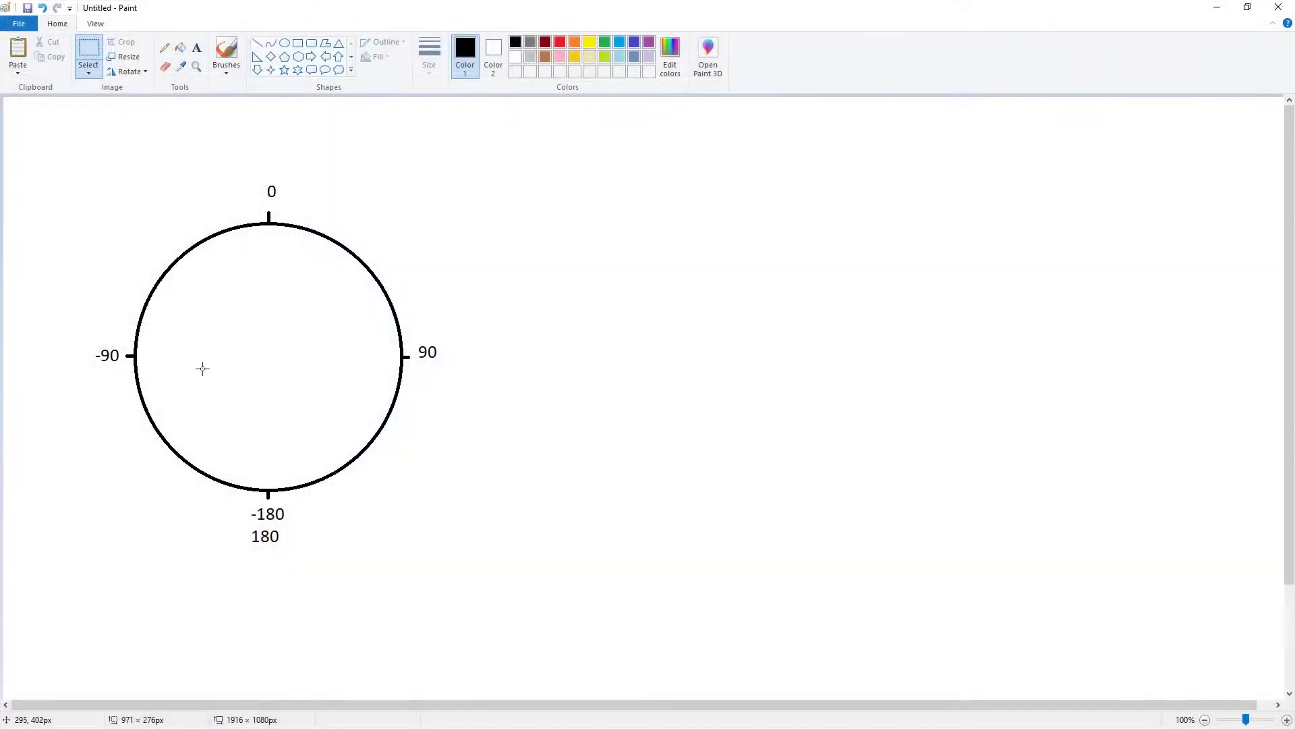
# Move the circle diagram to the canvas centre and draw a small circle at its centre
pyautogui.moveTo(79, 168); pyautogui.dragTo(540, 569)
pyautogui.moveTo(503, 529); pyautogui.dragTo(840, 559)
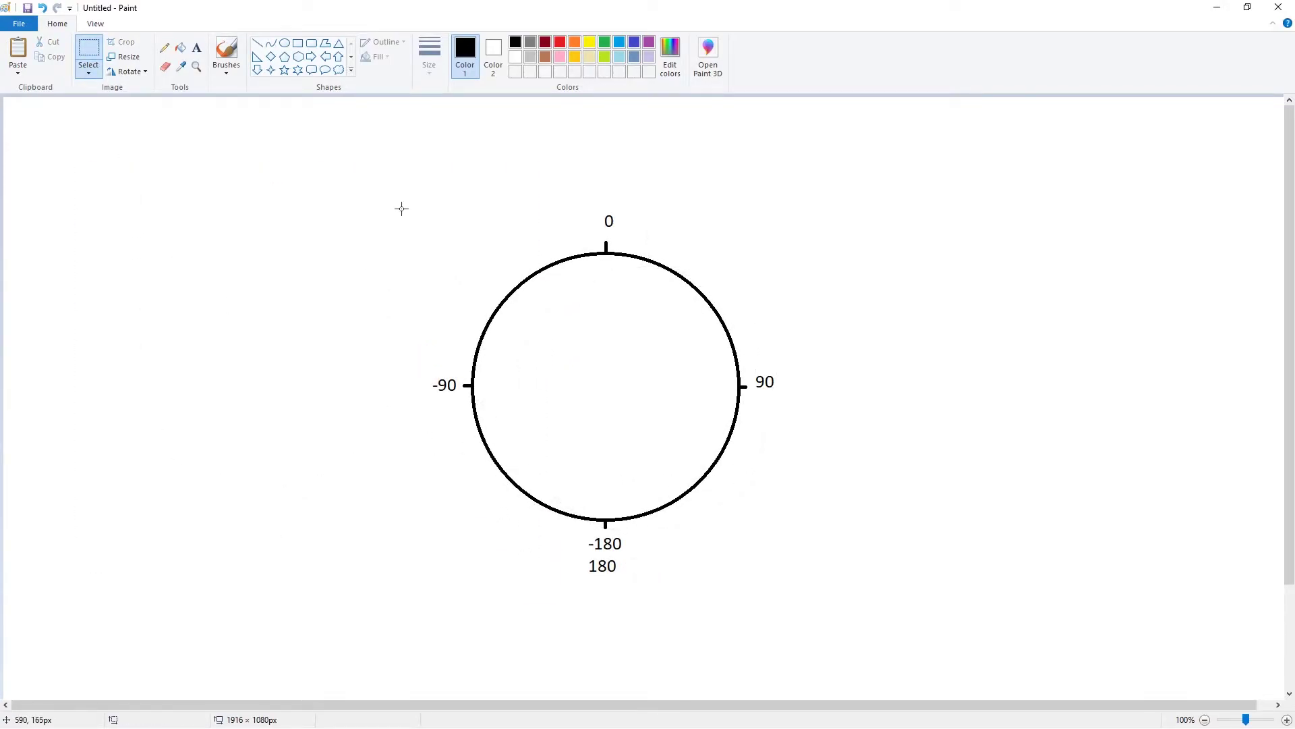
pyautogui.click(284, 43)
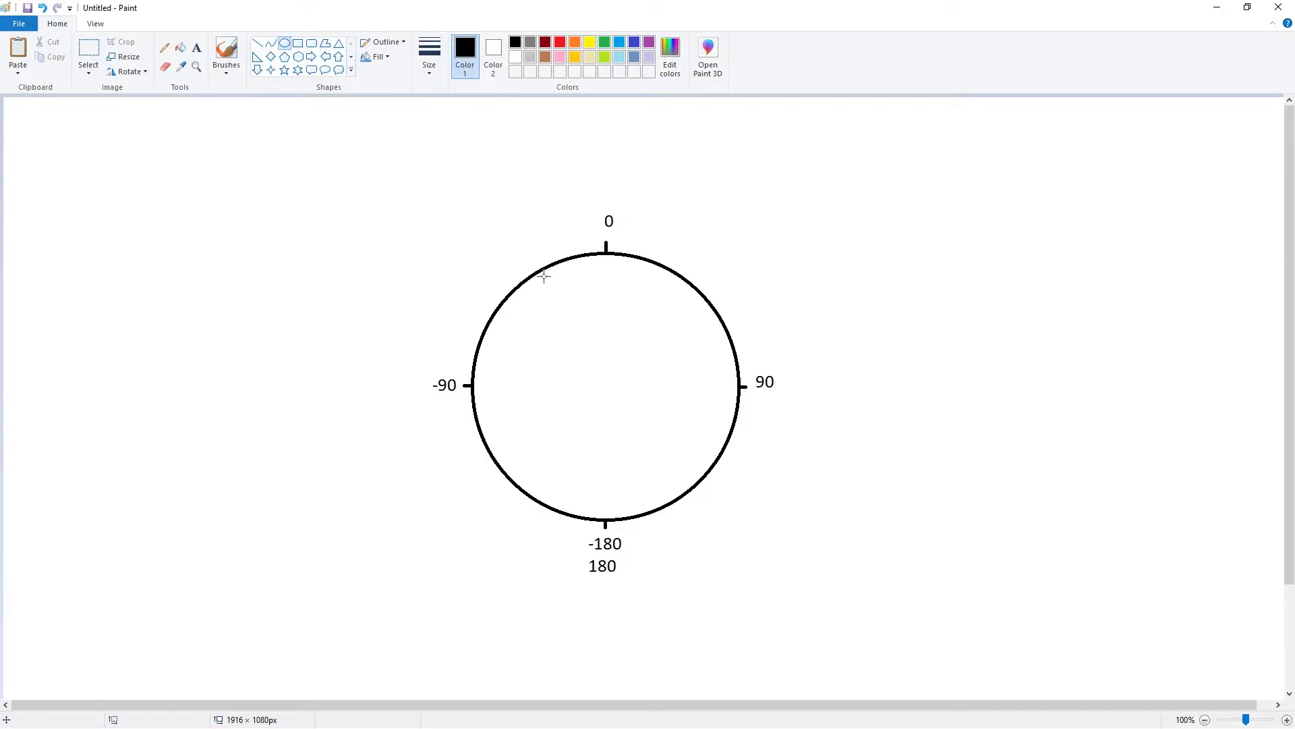
pyautogui.moveTo(600, 377); pyautogui.dragTo(617, 394)
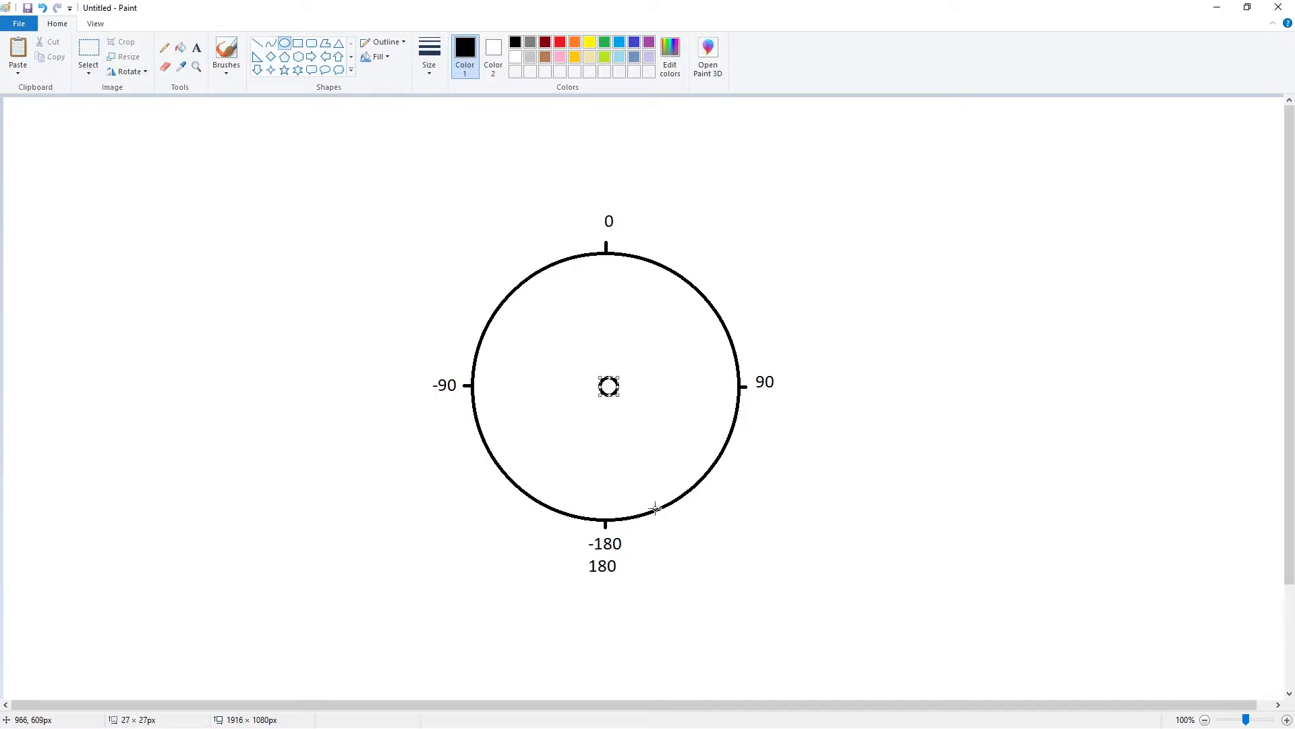
pyautogui.click(825, 409)
# Try an up arrow toward 0, undo it, then draw an arrow toward 180 and select the diagram
pyautogui.click(339, 57)
pyautogui.moveTo(599, 358); pyautogui.dragTo(621, 280)
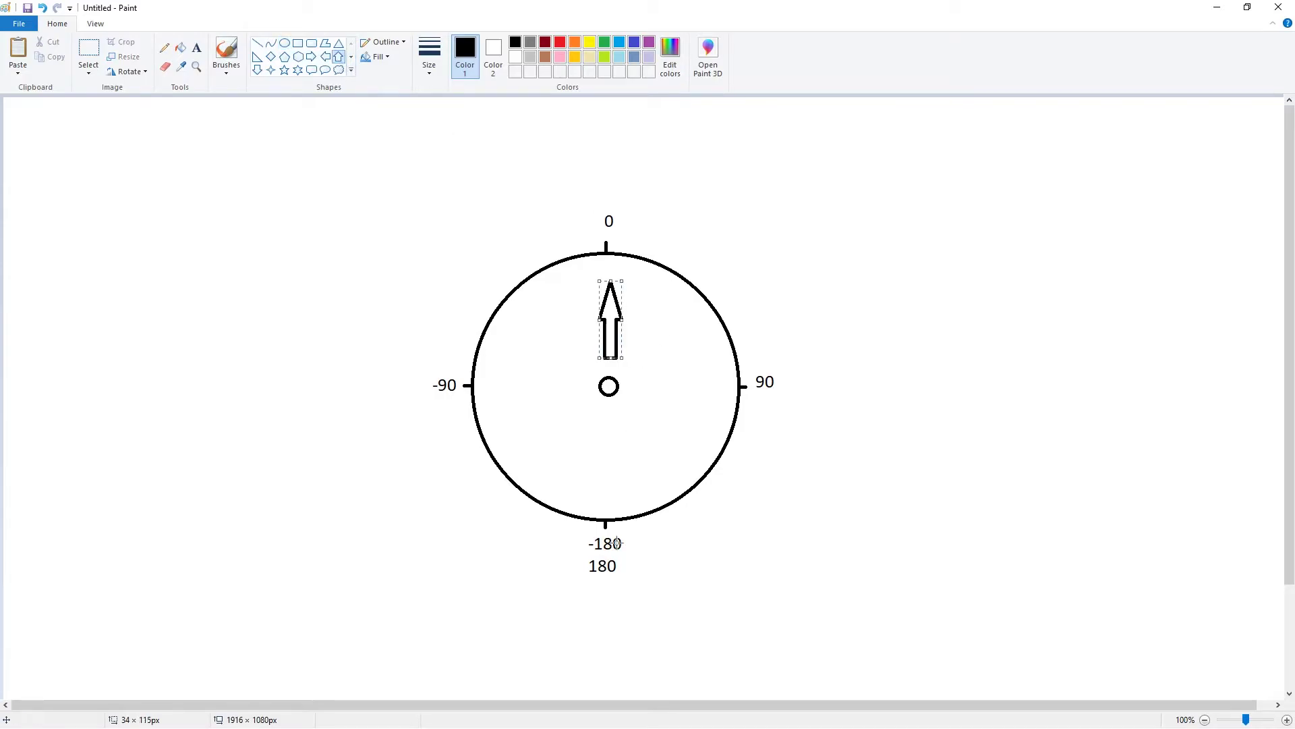
pyautogui.click(709, 414)
pyautogui.hotkey('ctrl', 'z')
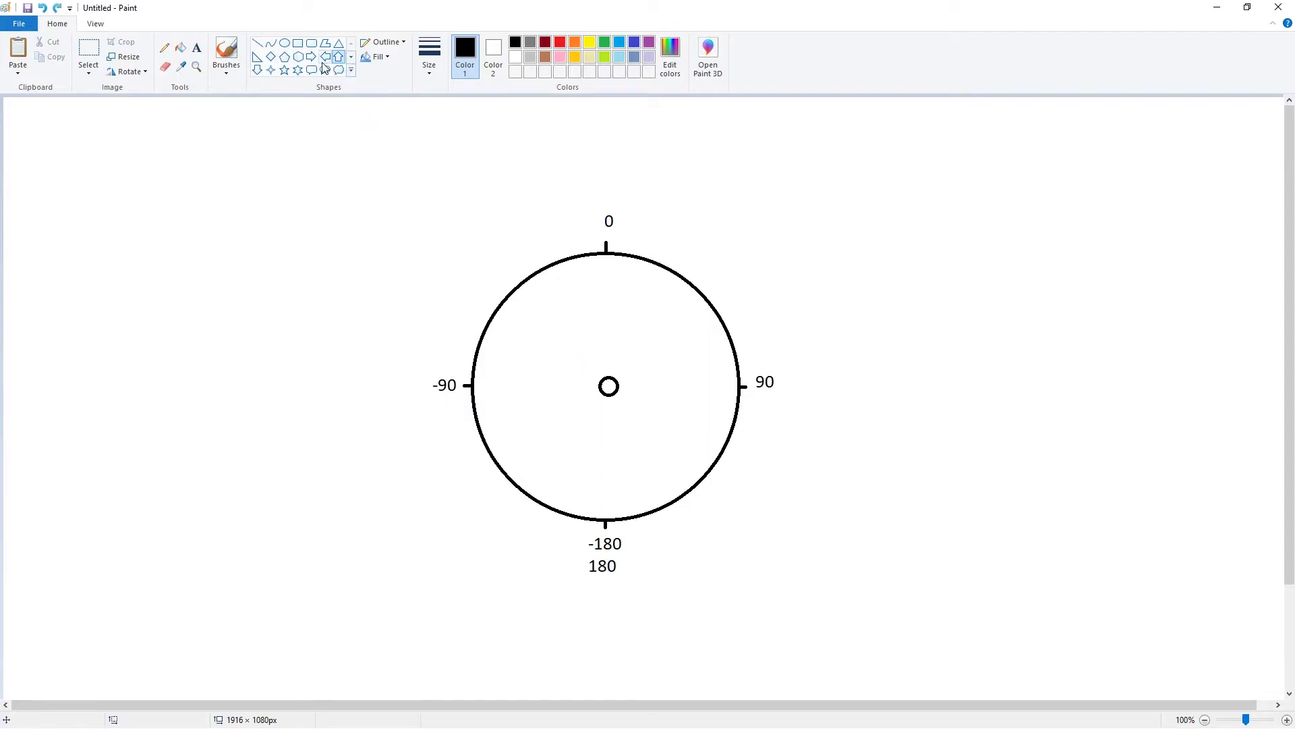
pyautogui.click(257, 70)
pyautogui.moveTo(595, 416); pyautogui.dragTo(622, 509)
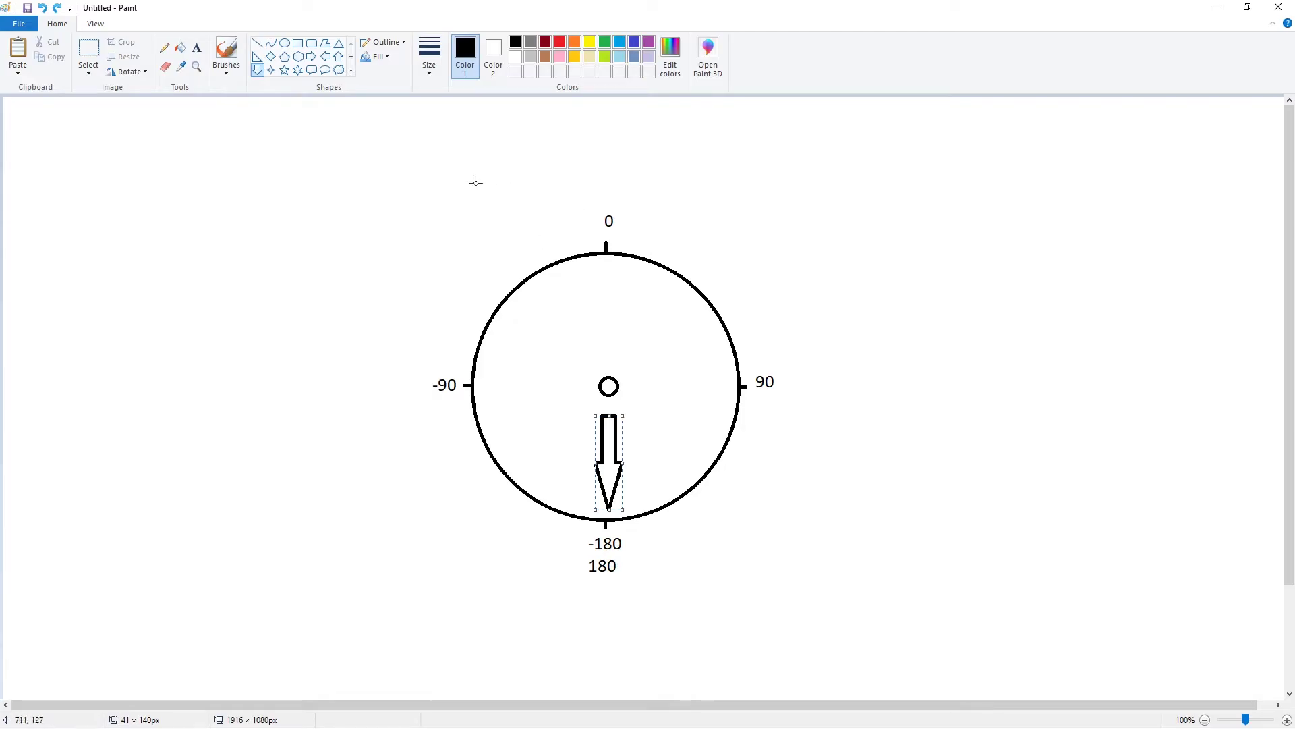
pyautogui.click(89, 47)
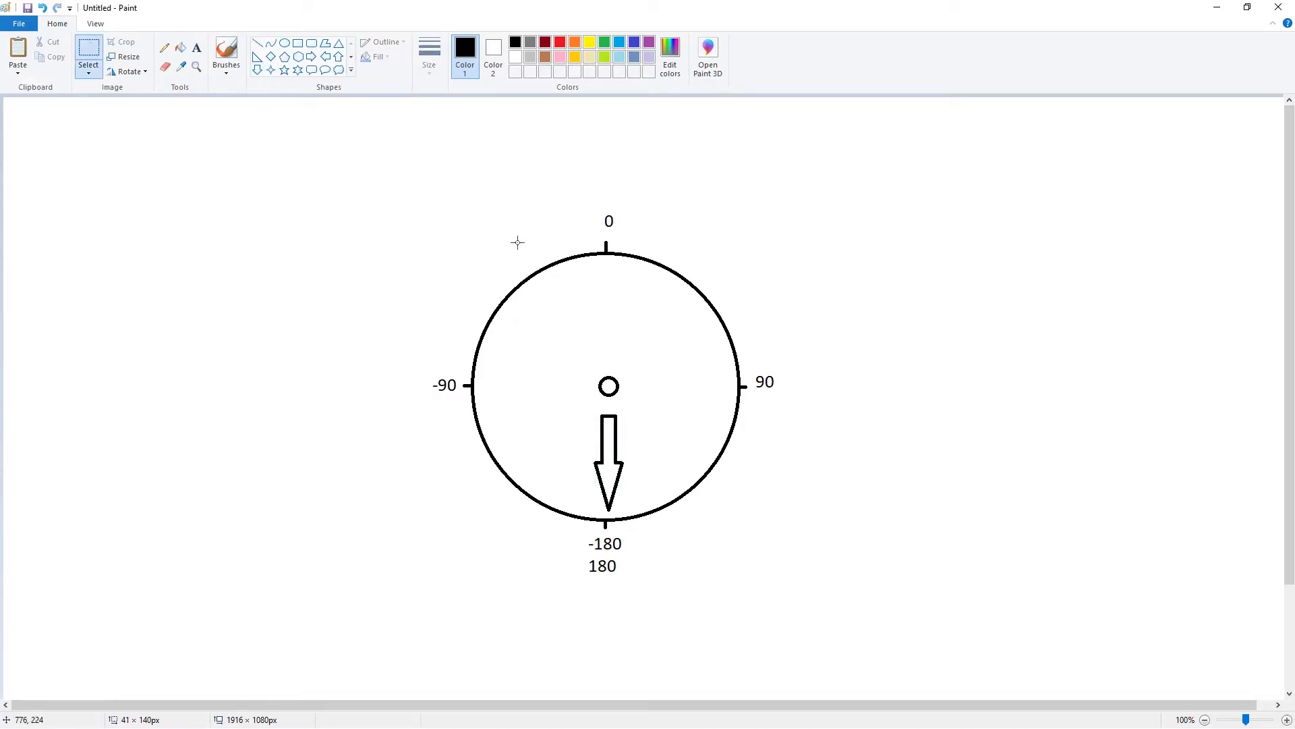
pyautogui.moveTo(420, 190); pyautogui.dragTo(905, 616)
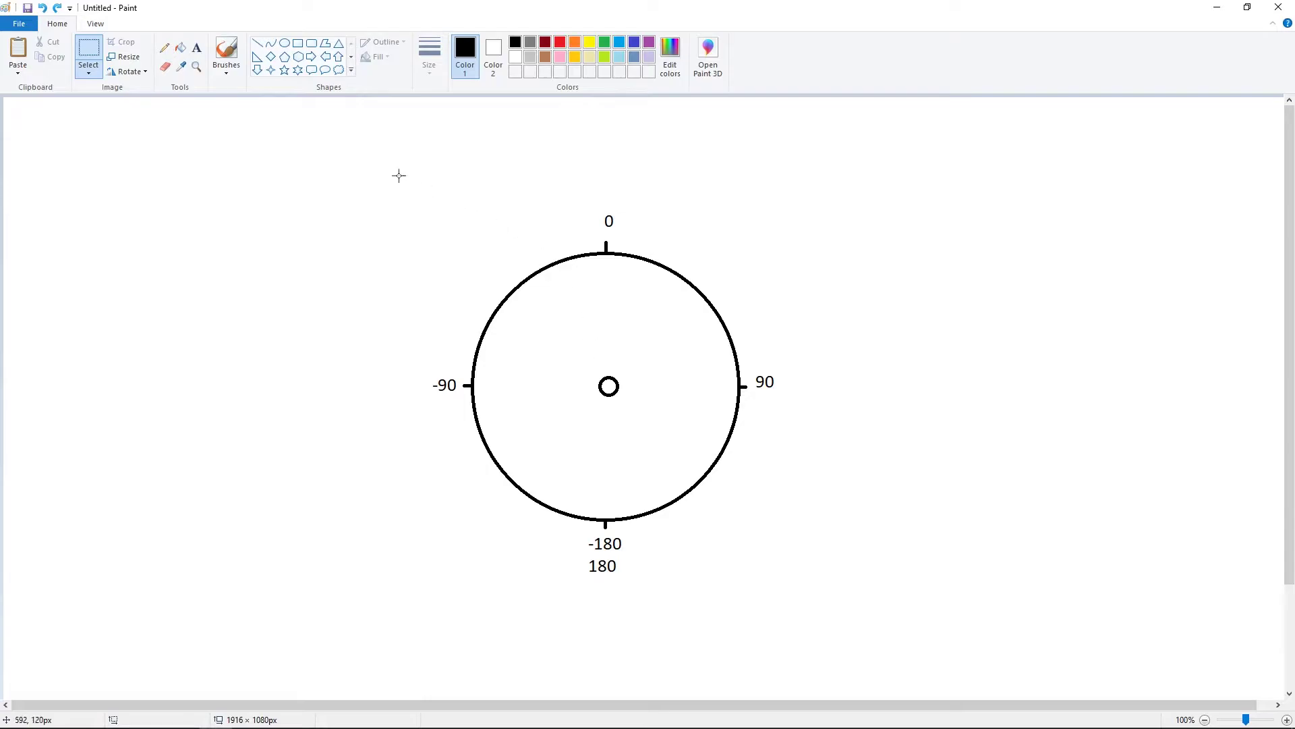
# Shift the circle diagram right and paste the straight-line angle diagram to its left
pyautogui.moveTo(377, 187); pyautogui.dragTo(893, 580)
pyautogui.moveTo(680, 420); pyautogui.dragTo(1100, 419)
pyautogui.hotkey('ctrl', 'v')
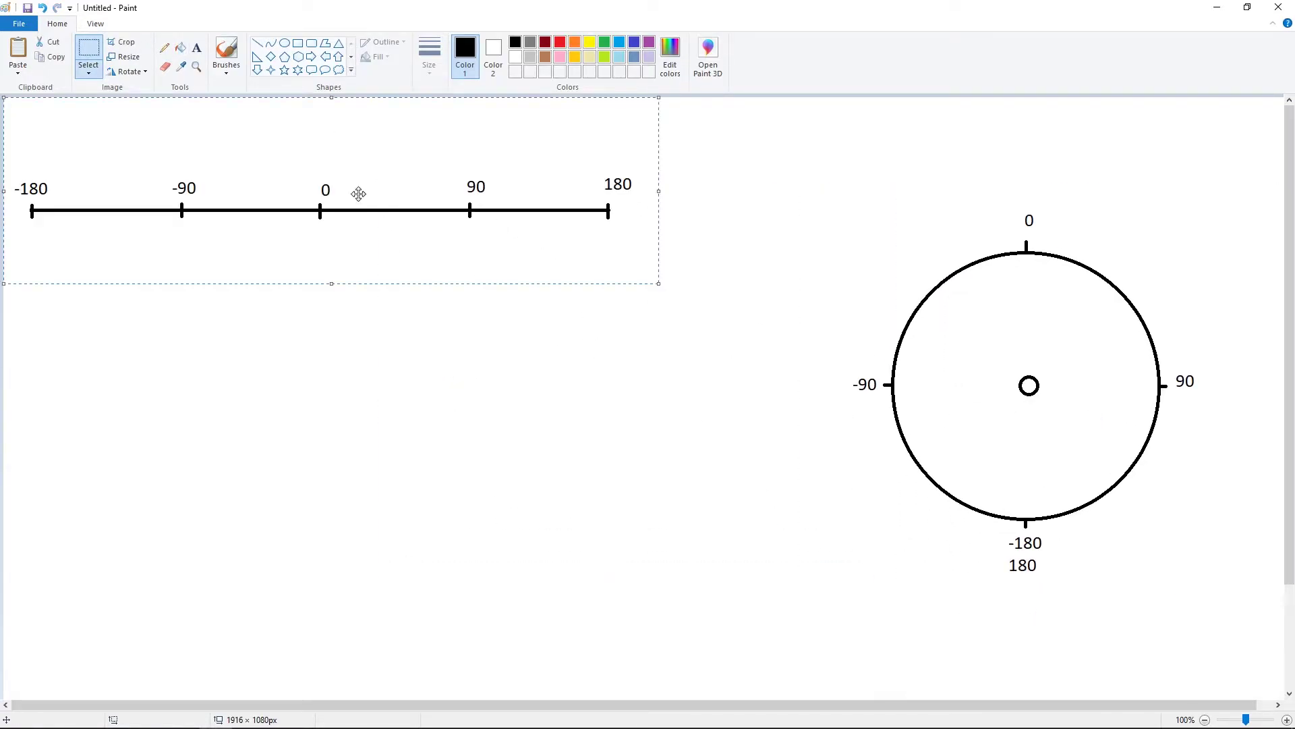
pyautogui.moveTo(359, 194); pyautogui.dragTo(443, 393)
pyautogui.click(398, 171)
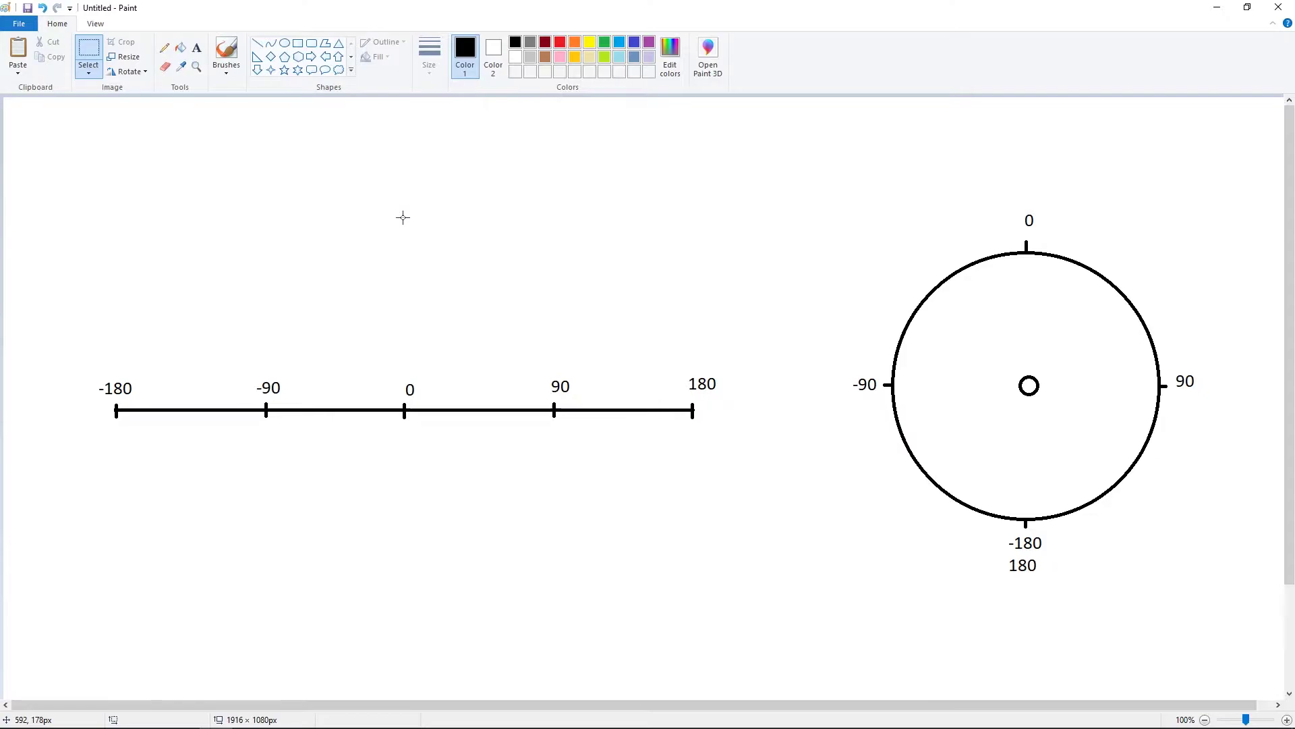
# Outline the 0, -90, 180 and -180 positions on both diagrams to compare them
pyautogui.moveTo(403, 220); pyautogui.dragTo(403, 572)
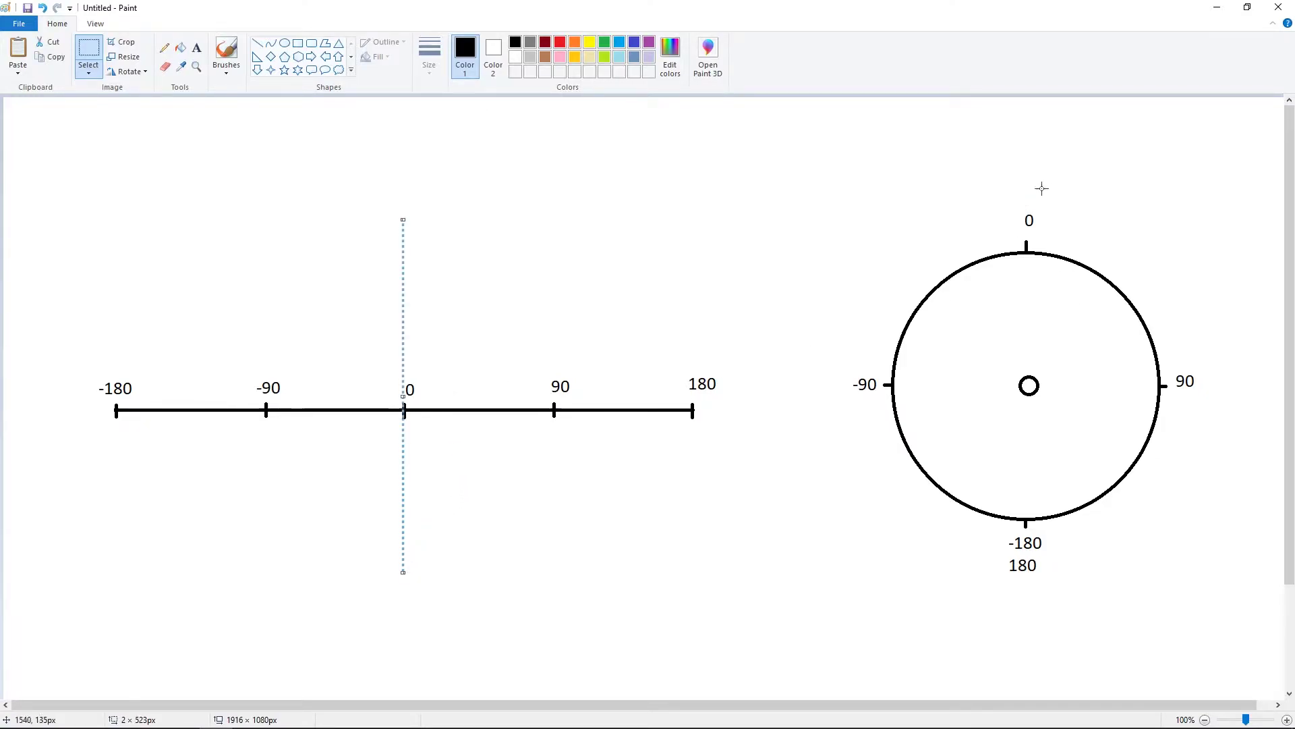
pyautogui.moveTo(1093, 162)
pyautogui.mouseDown()
pyautogui.moveTo(1101, 289)
pyautogui.moveTo(954, 321)
pyautogui.mouseUp()
pyautogui.click(521, 273)
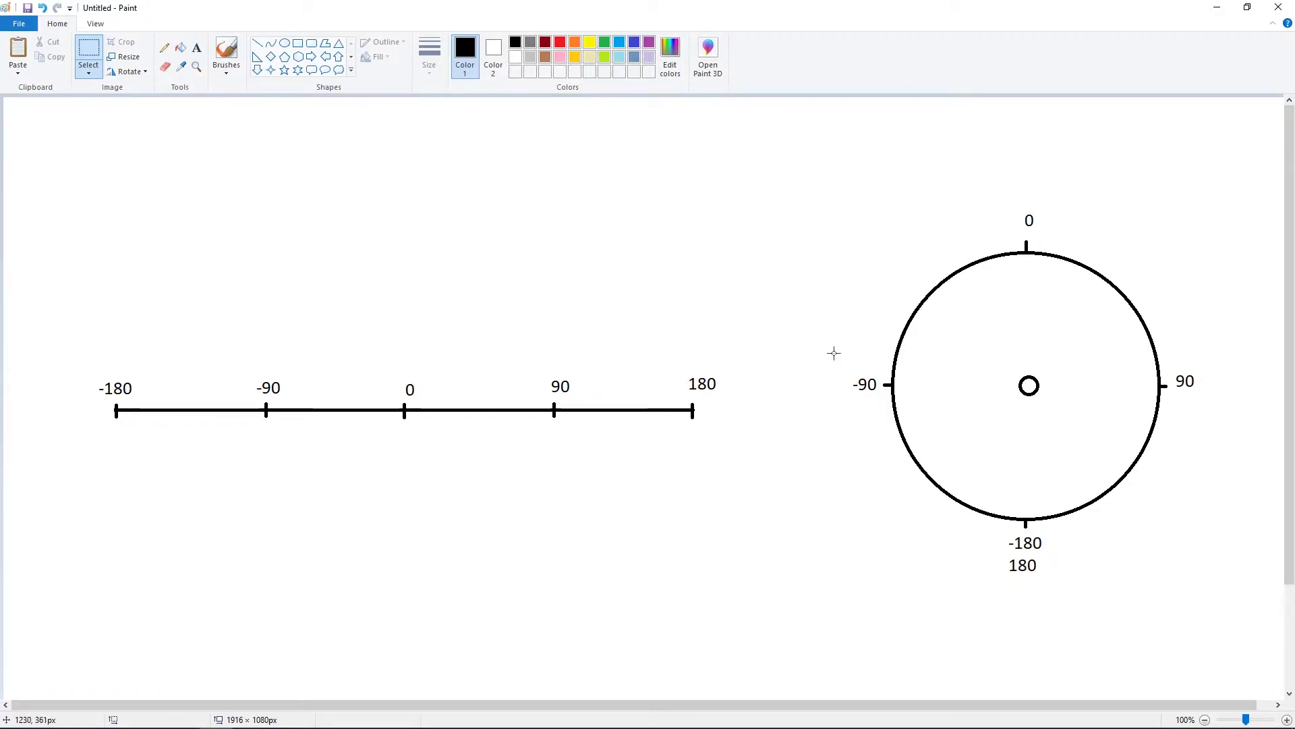
pyautogui.moveTo(834, 342); pyautogui.dragTo(920, 419)
pyautogui.click(625, 220)
pyautogui.moveTo(702, 572); pyautogui.dragTo(702, 575)
pyautogui.click(87, 130)
pyautogui.moveTo(115, 533); pyautogui.dragTo(140, 550)
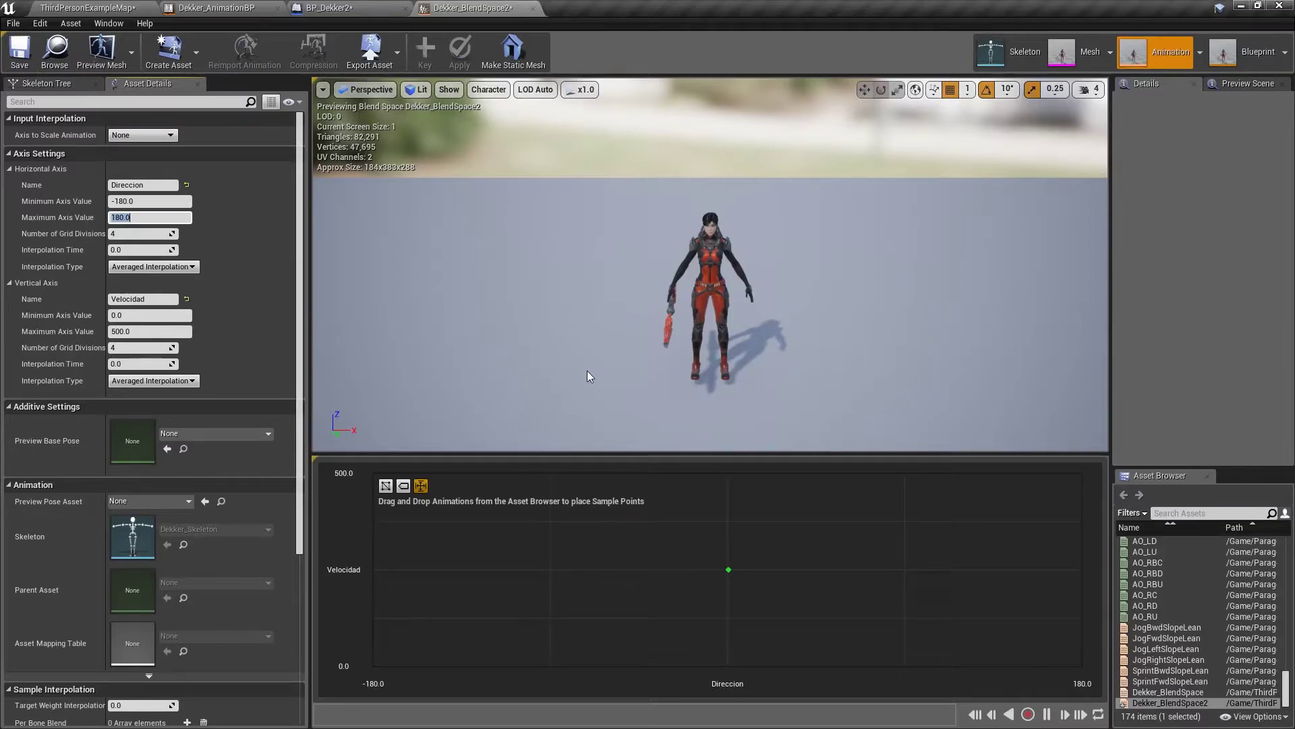
# Search the animation assets and place Jog_Fwd at Direccion 0, Velocidad 500
pyautogui.click(1189, 514)
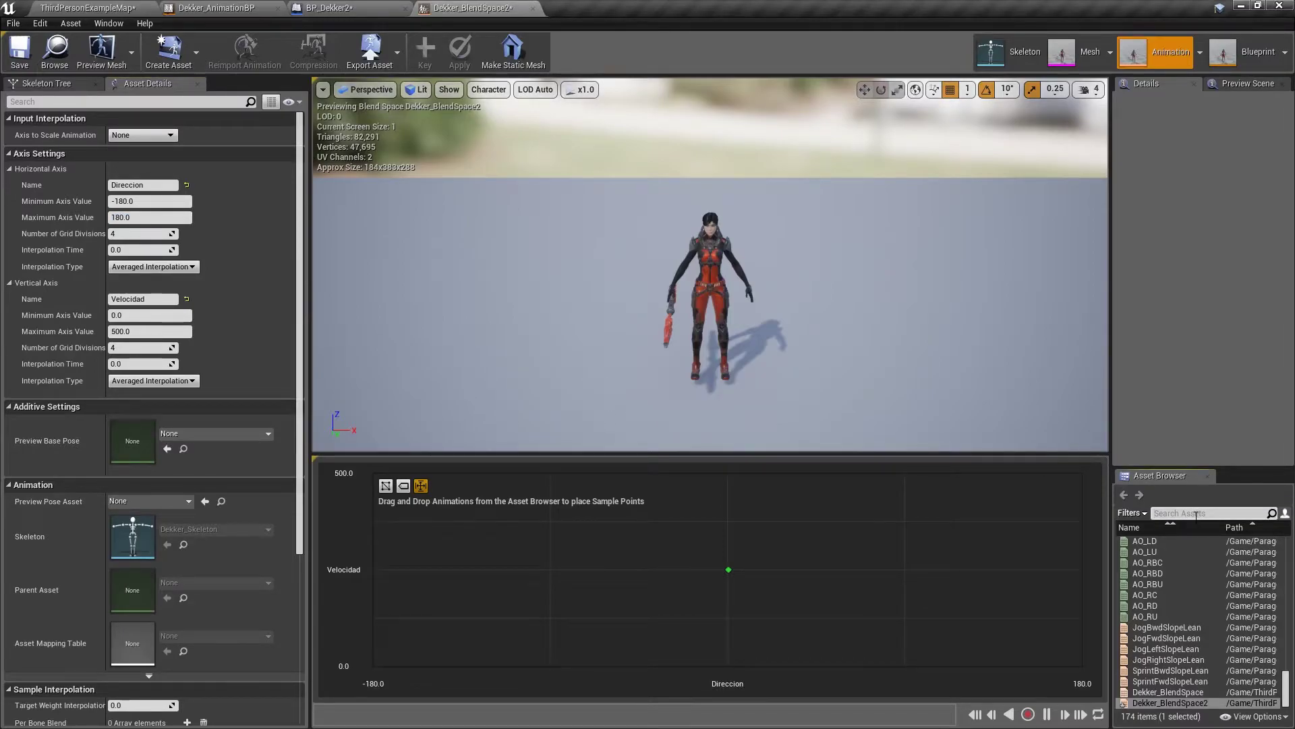
pyautogui.write('jp')
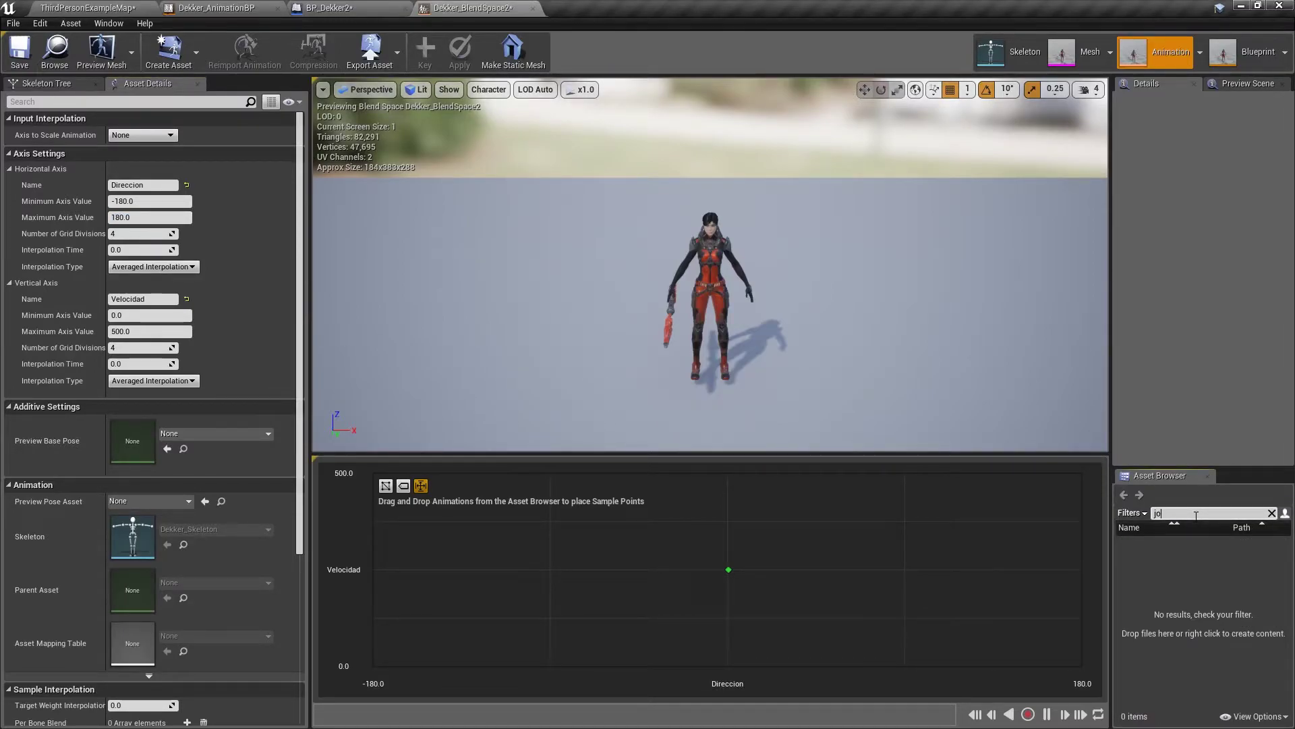
pyautogui.write('g')
pyautogui.moveTo(1112, 337); pyautogui.dragTo(960, 337)
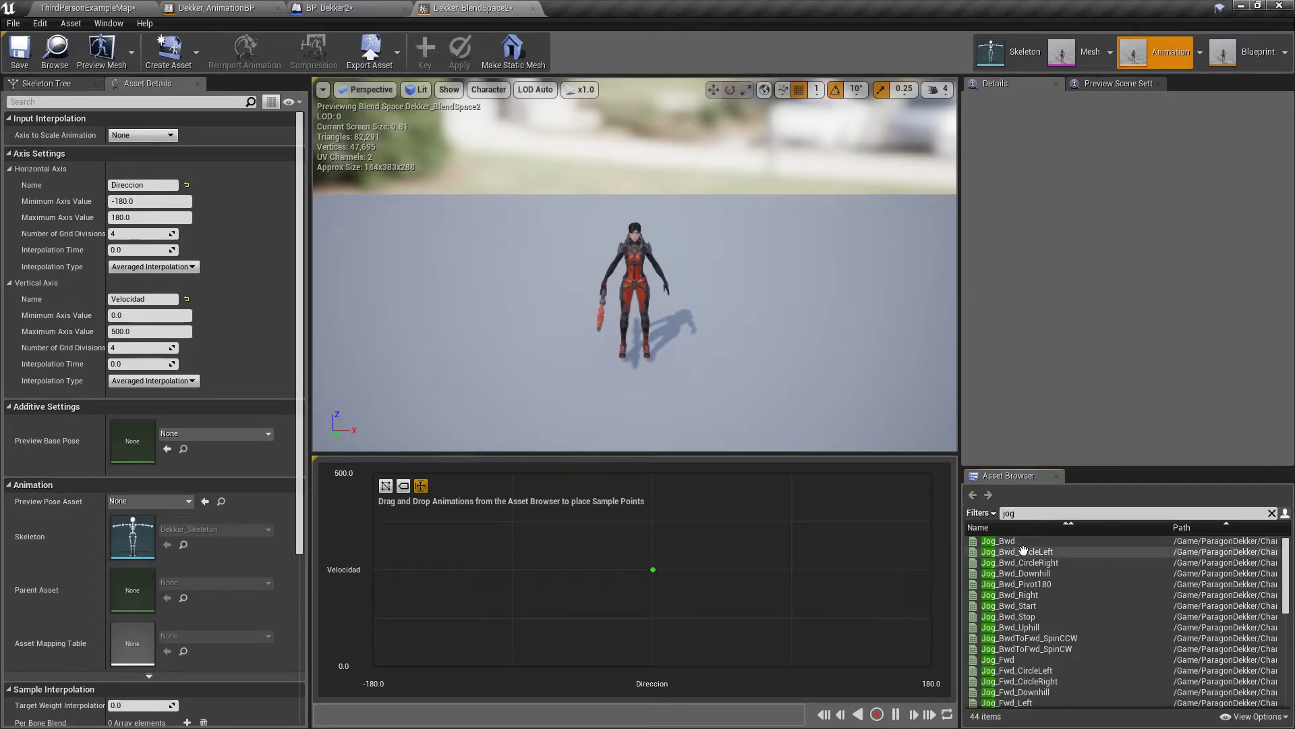
pyautogui.moveTo(1007, 660)
pyautogui.moveTo(1008, 659); pyautogui.dragTo(653, 476)
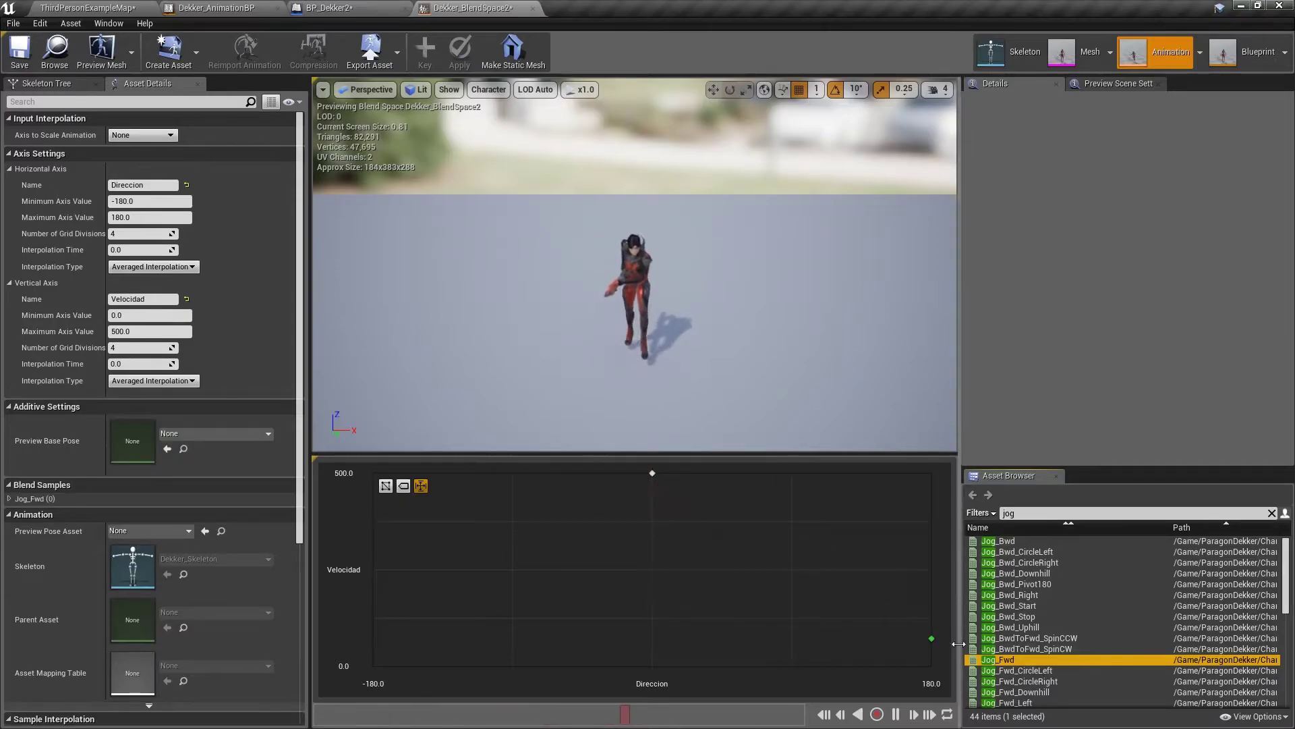
# Place Jog_Bwd samples at Direccion -180 and 180, both at Velocidad 500
pyautogui.moveTo(1006, 657)
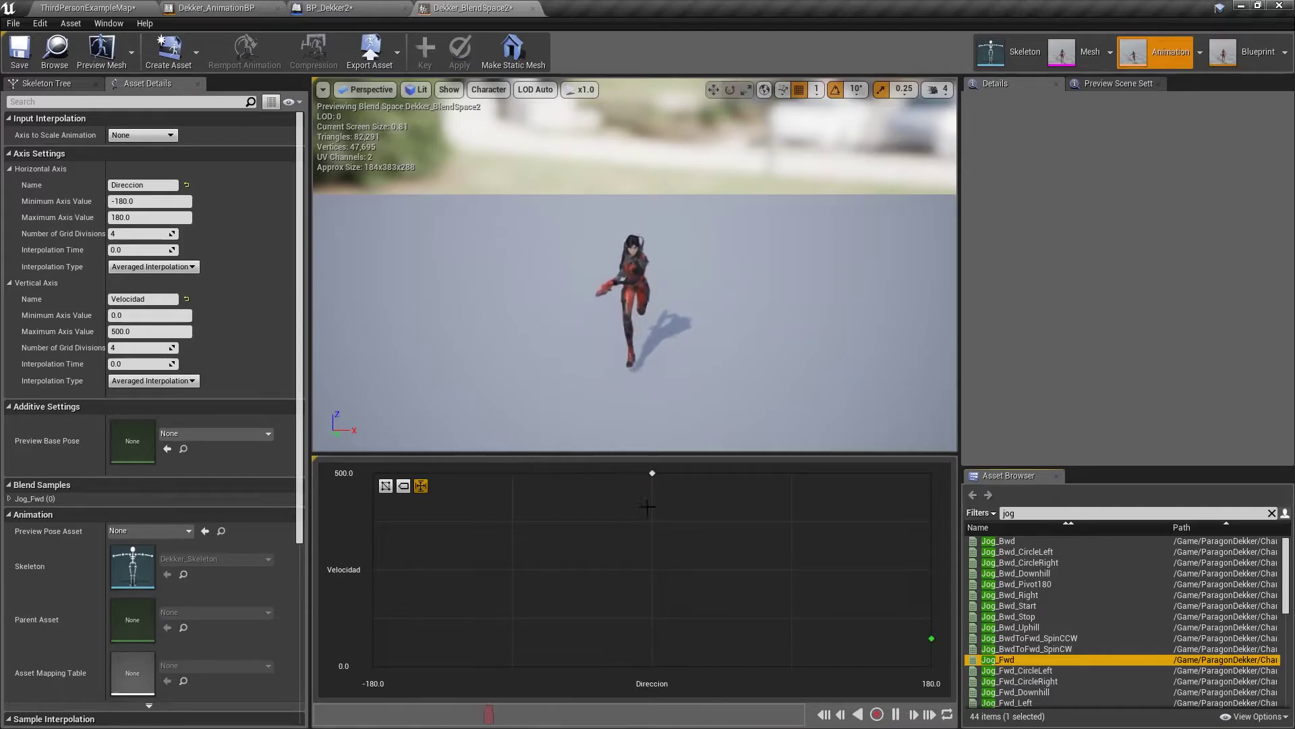
pyautogui.moveTo(654, 469)
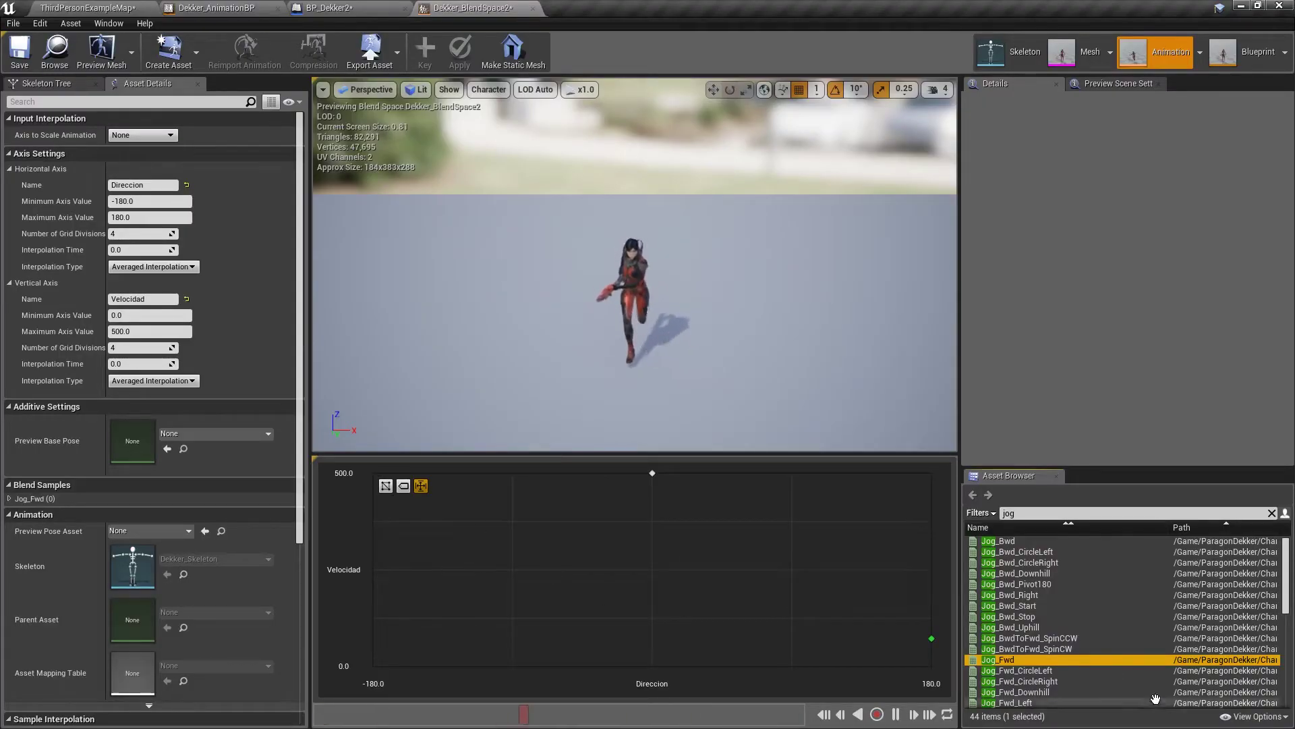
pyautogui.click(1016, 541)
pyautogui.moveTo(1020, 539)
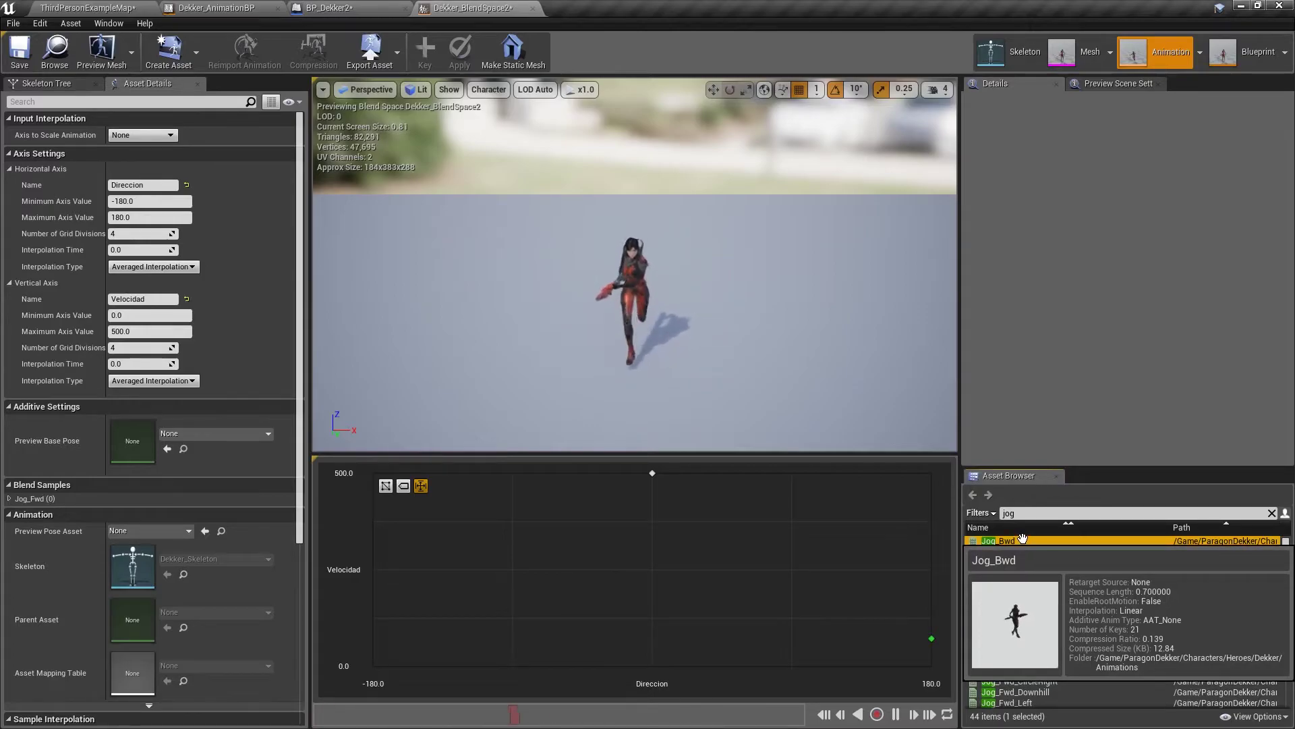
pyautogui.moveTo(1023, 538); pyautogui.dragTo(385, 478)
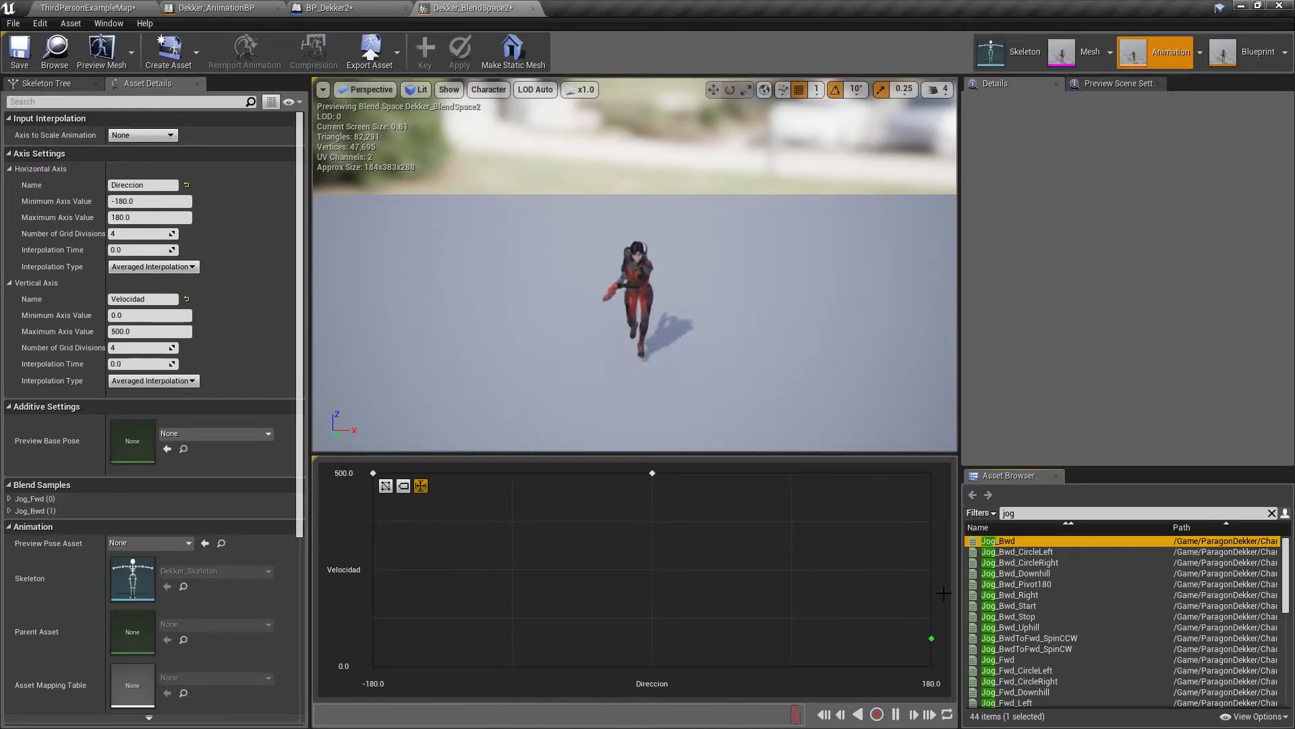
pyautogui.moveTo(1004, 540); pyautogui.dragTo(935, 481)
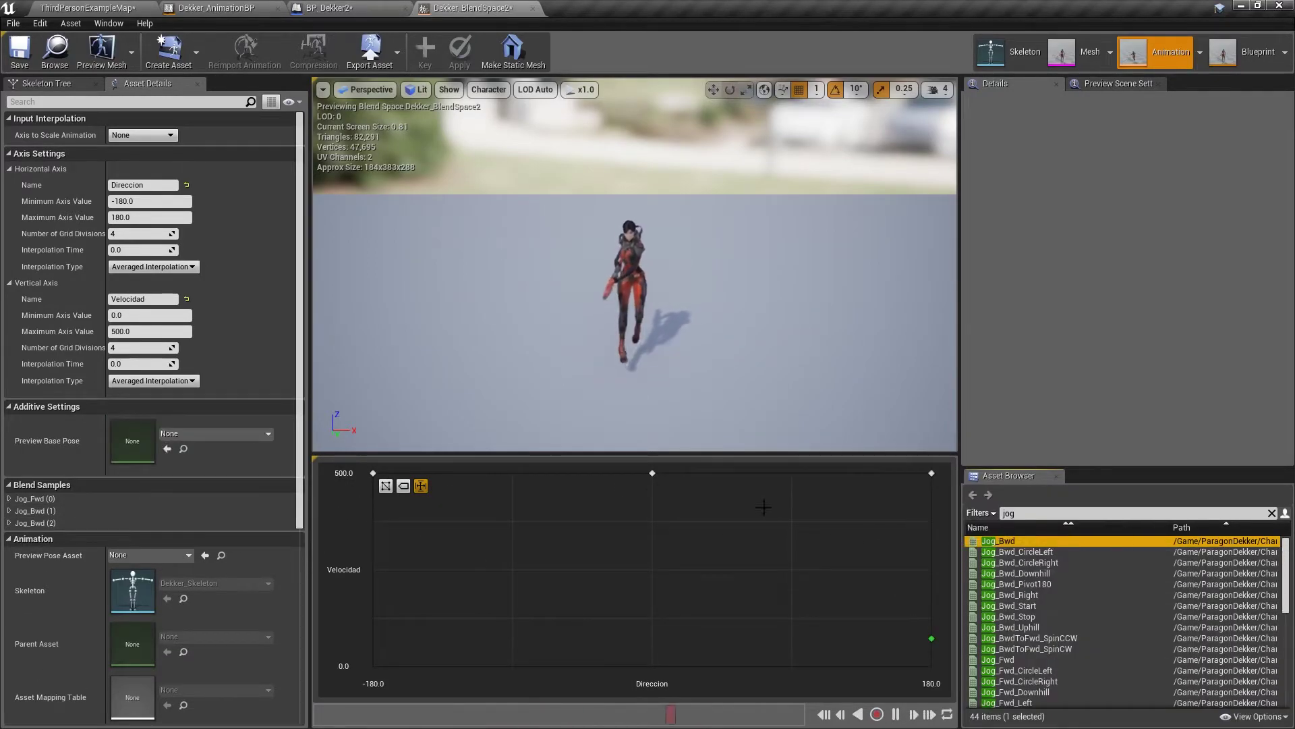
pyautogui.click(653, 474)
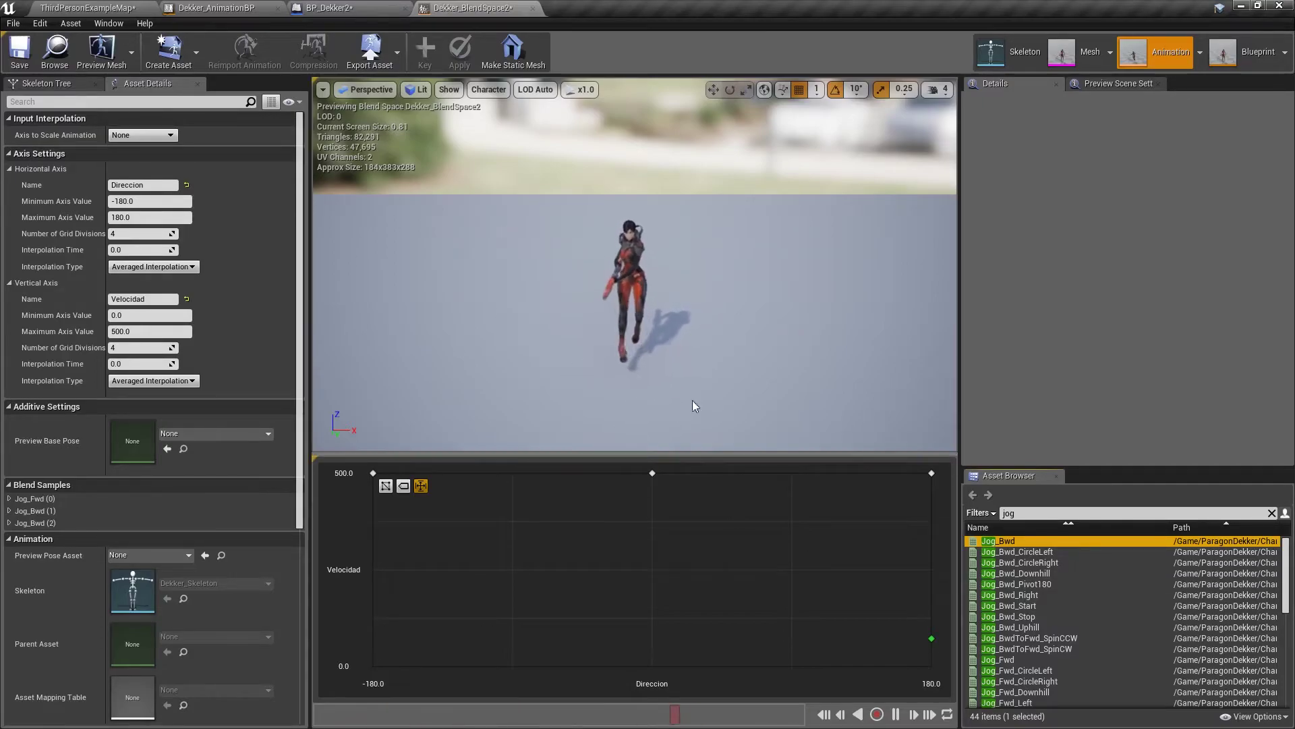
# Save the blend space and open Dekker_AnimationBP2 from the Content Browser
pyautogui.click(31, 57)
pyautogui.click(88, 8)
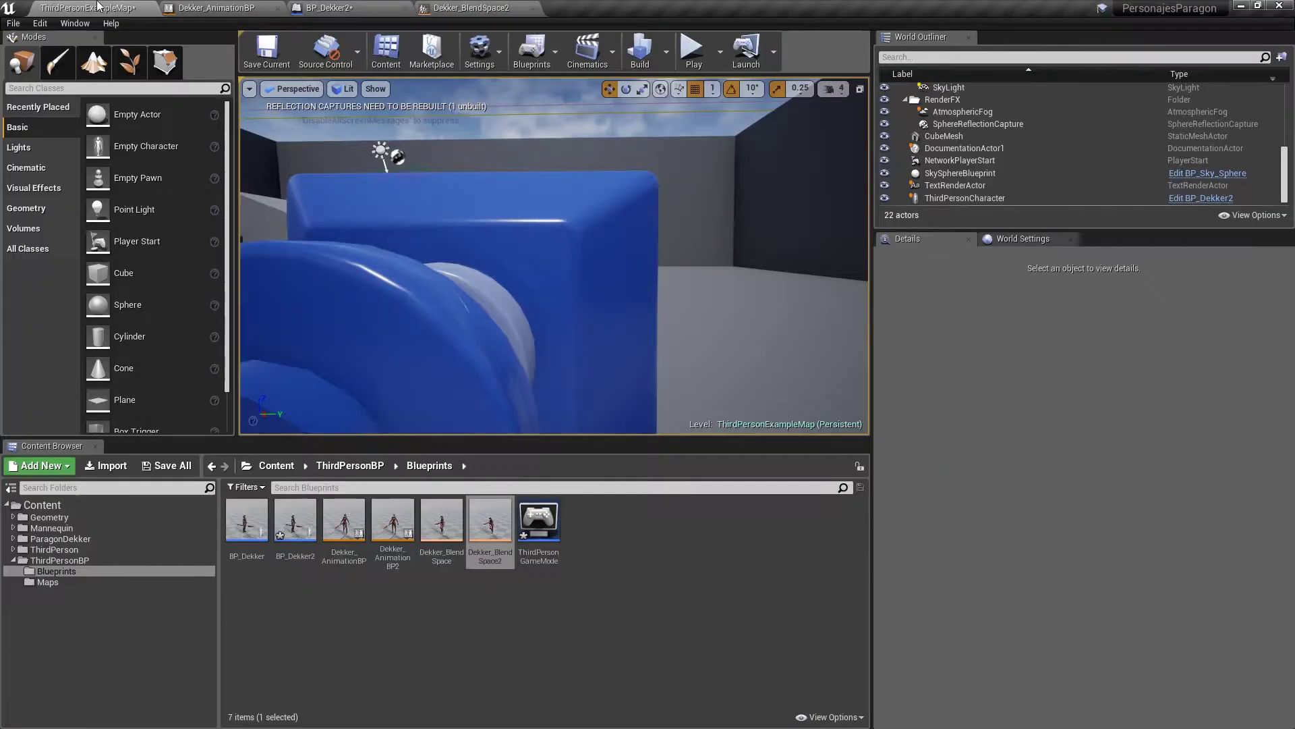
pyautogui.click(393, 523)
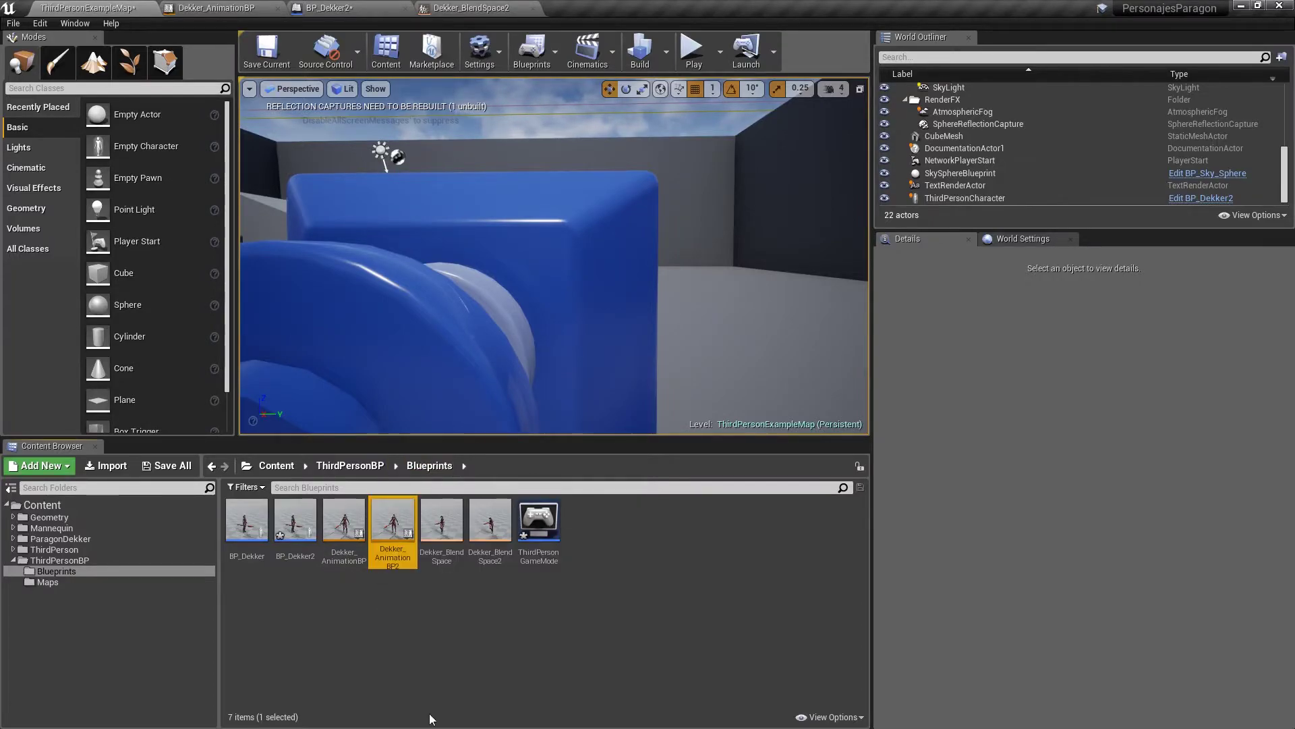
pyautogui.doubleClick(395, 530)
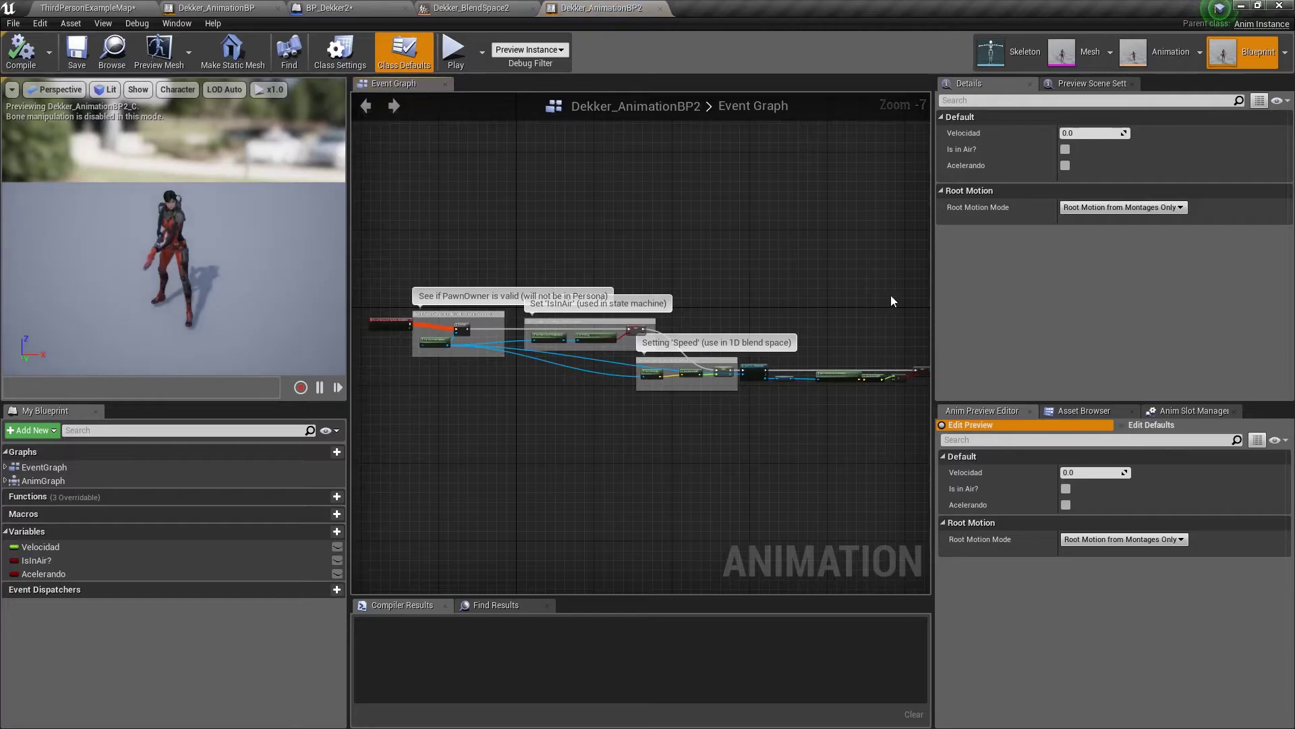
pyautogui.moveTo(892, 294); pyautogui.dragTo(639, 232, button='right')
pyautogui.moveTo(538, 220); pyautogui.dragTo(733, 247, button='right')
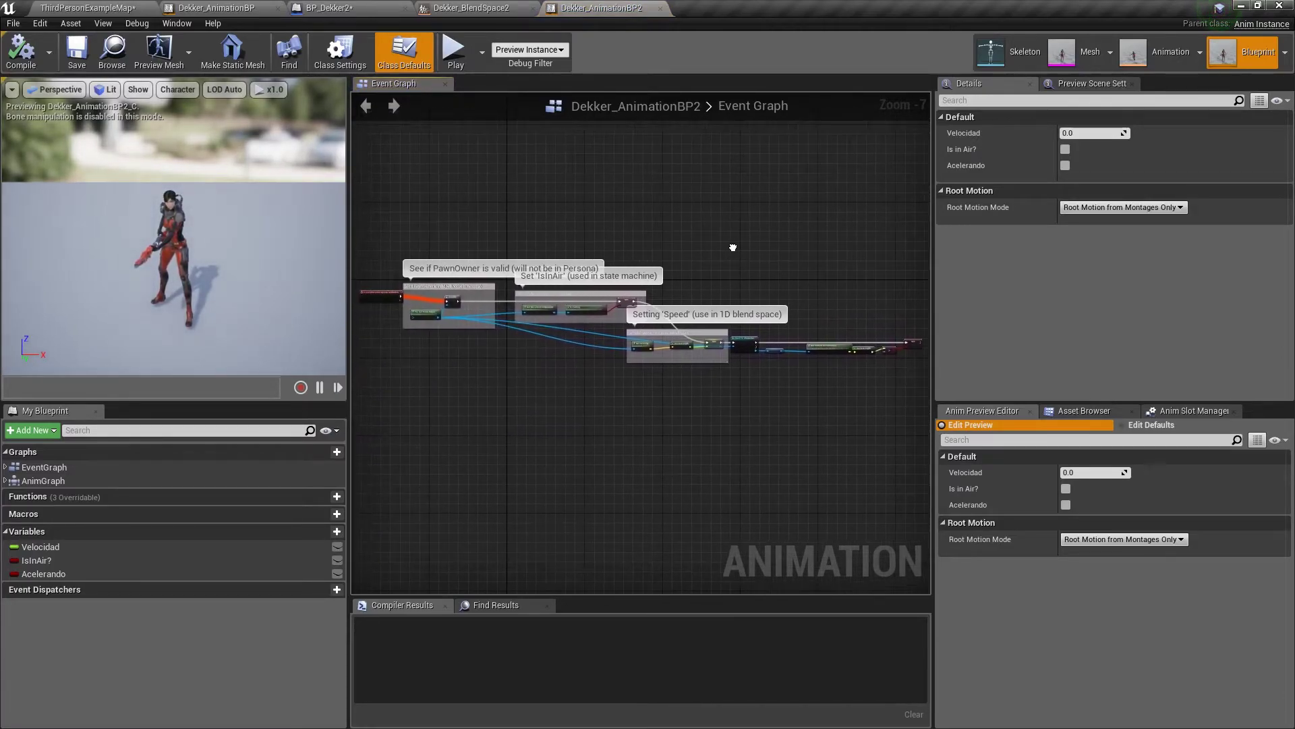
# Drill into AnimGraph, Movimiento and the Trotar state graph, then switch back to Dekker_BlendSpace2
pyautogui.doubleClick(39, 480)
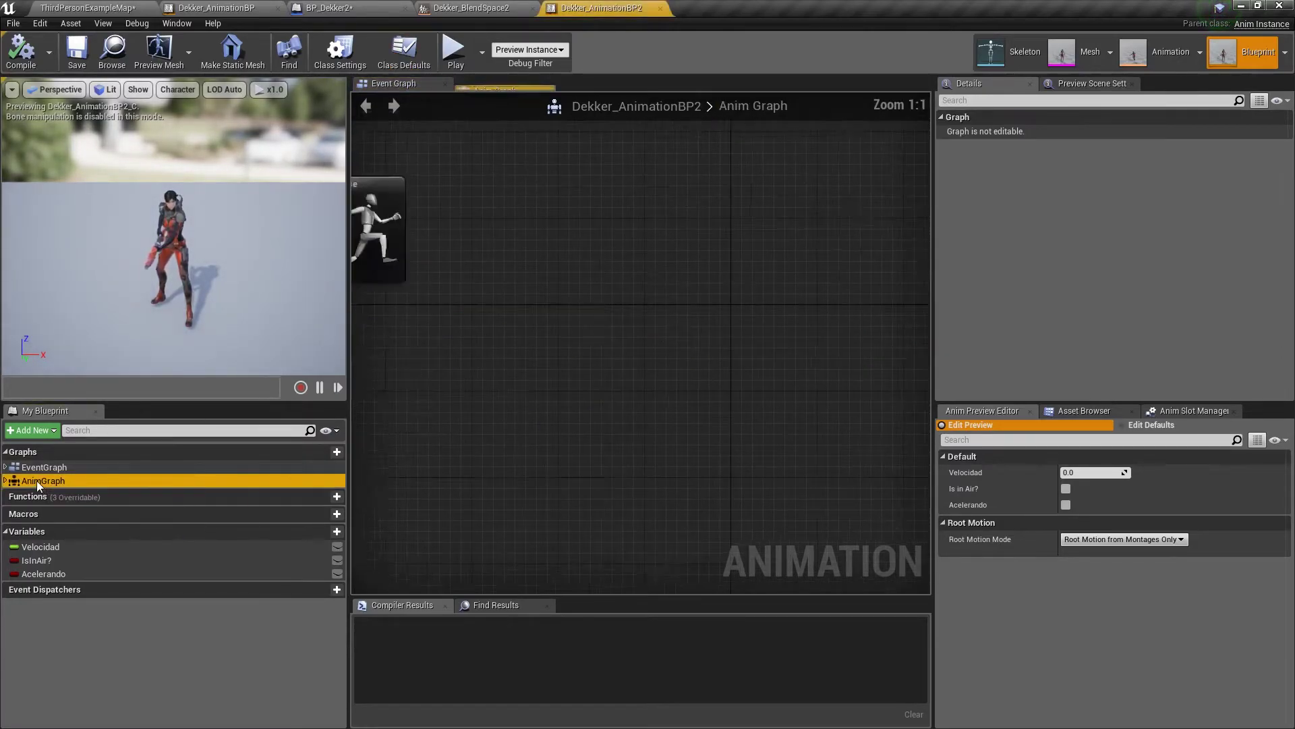
pyautogui.moveTo(596, 255); pyautogui.dragTo(572, 303, button='right')
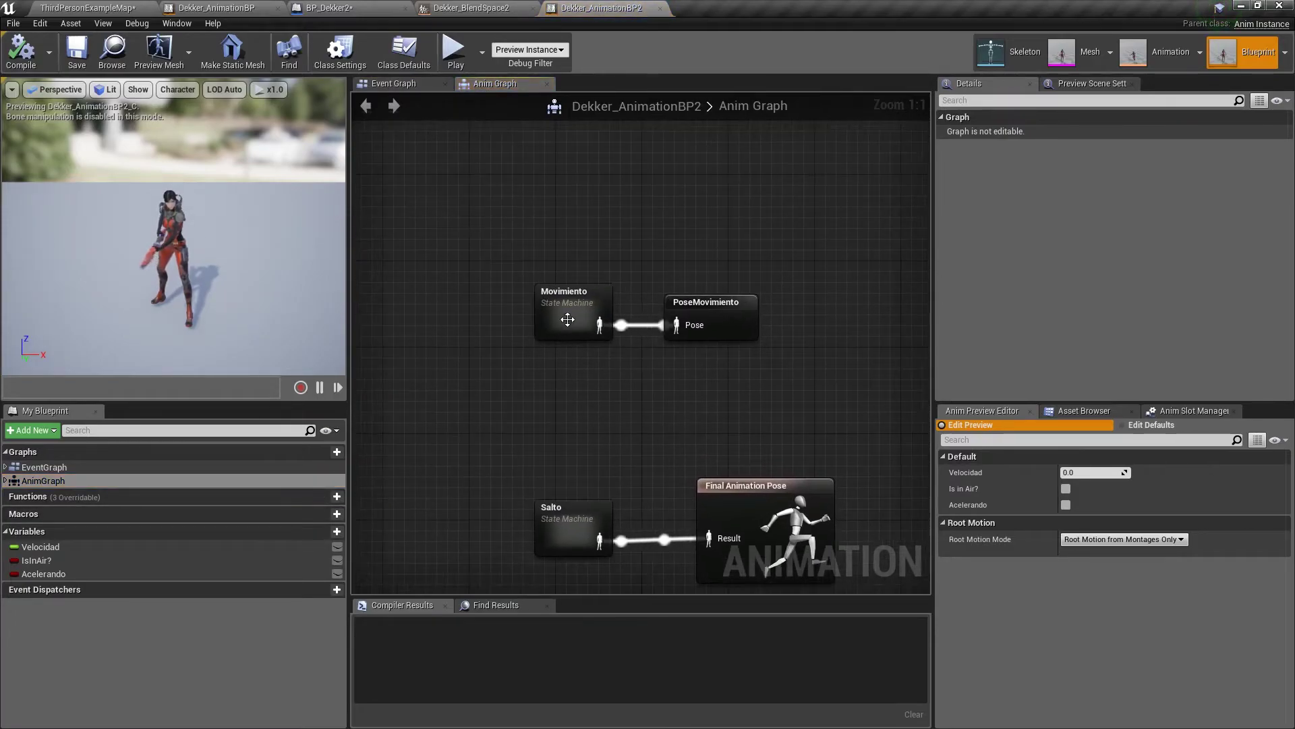
pyautogui.doubleClick(572, 304)
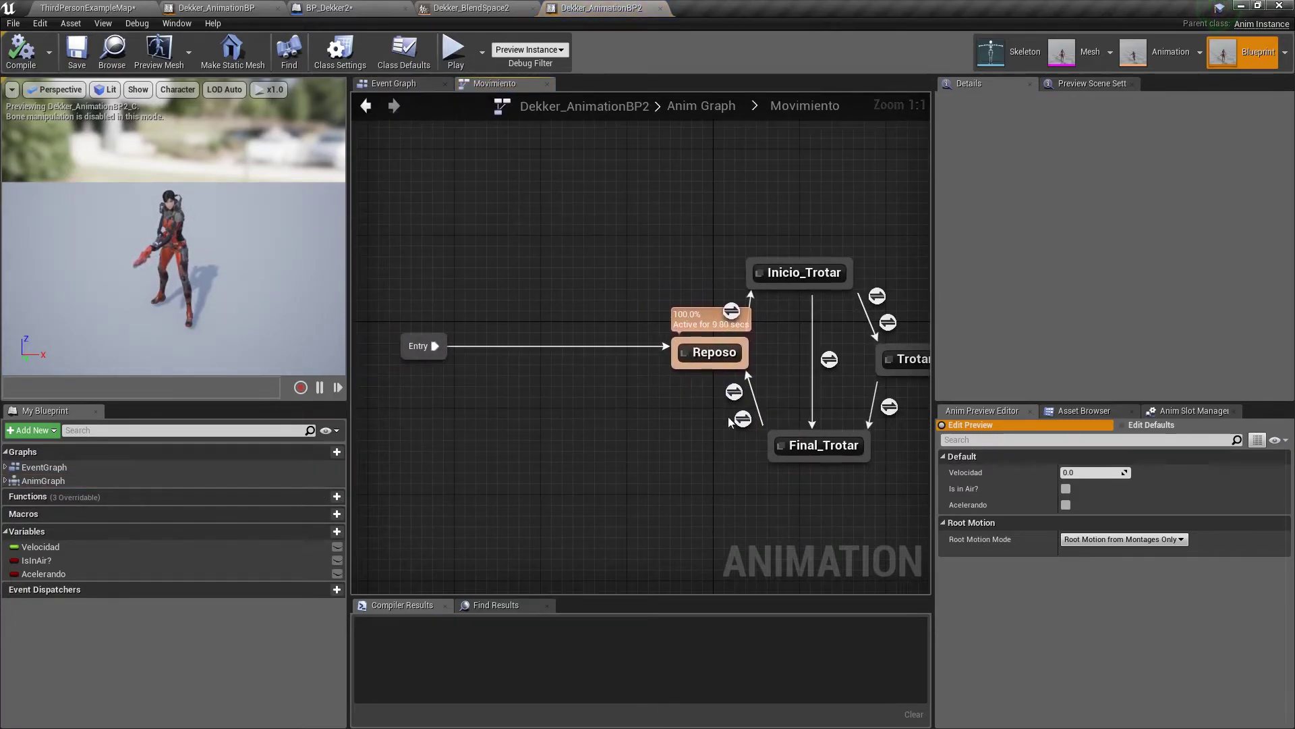
pyautogui.moveTo(728, 416); pyautogui.dragTo(615, 403, button='right')
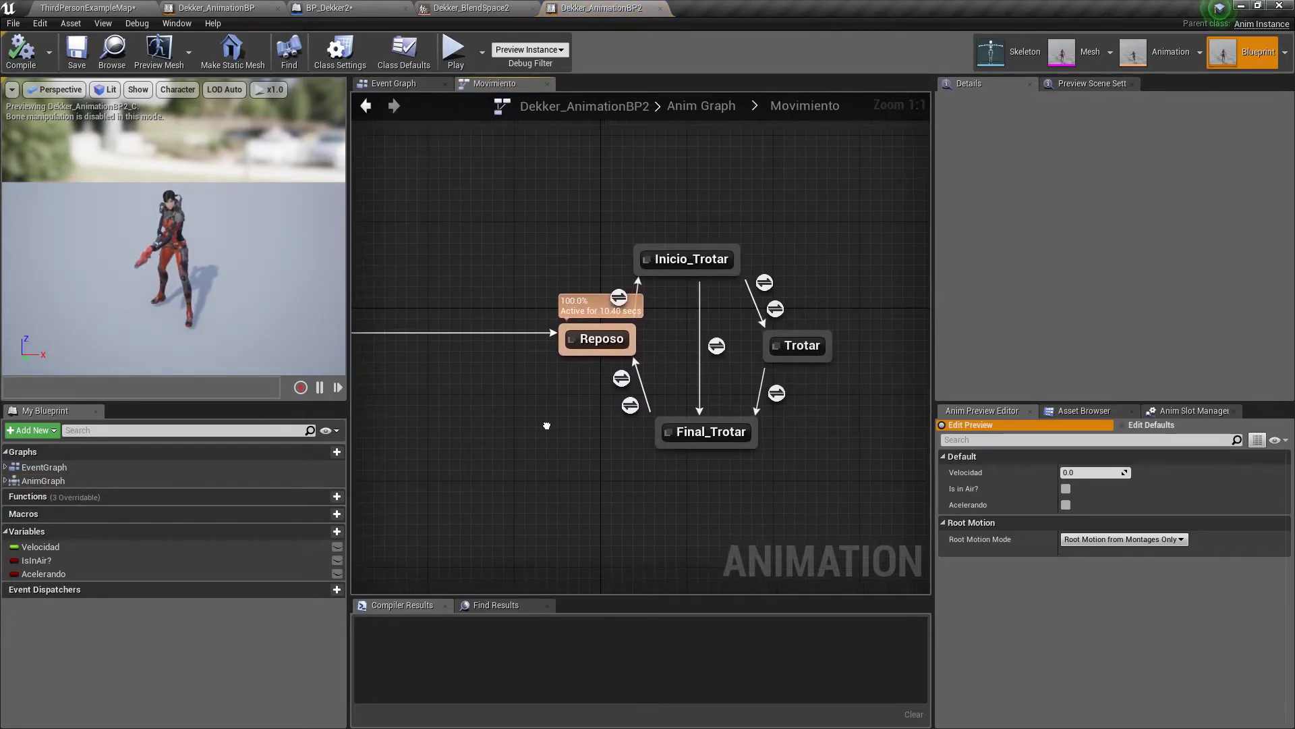
pyautogui.doubleClick(787, 346)
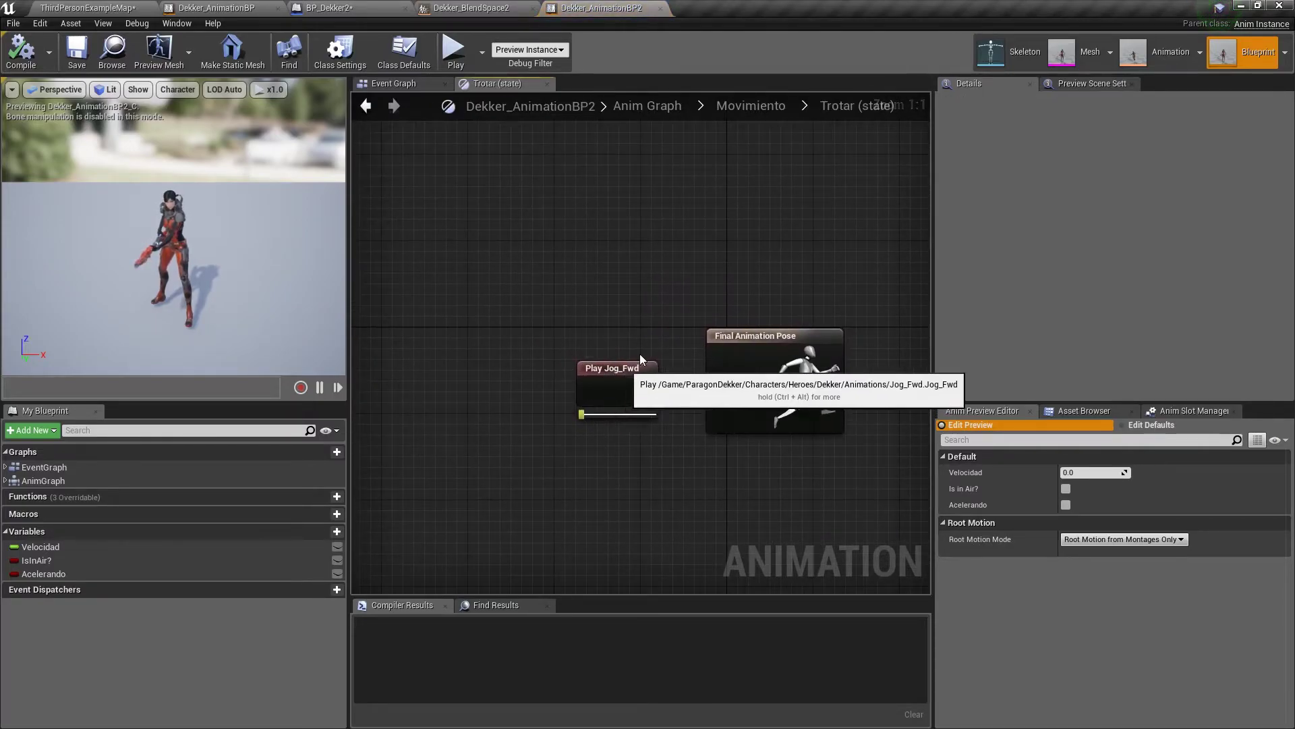
pyautogui.moveTo(611, 390); pyautogui.dragTo(588, 379)
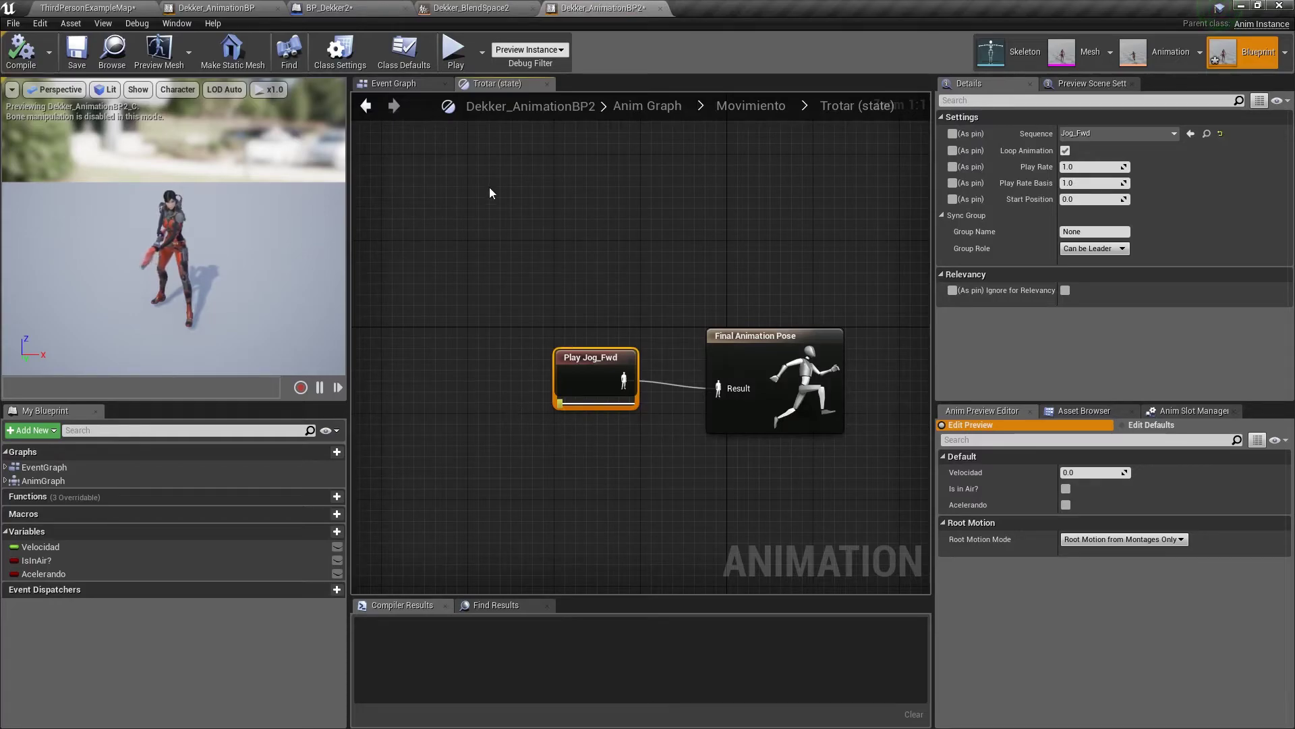
pyautogui.click(499, 8)
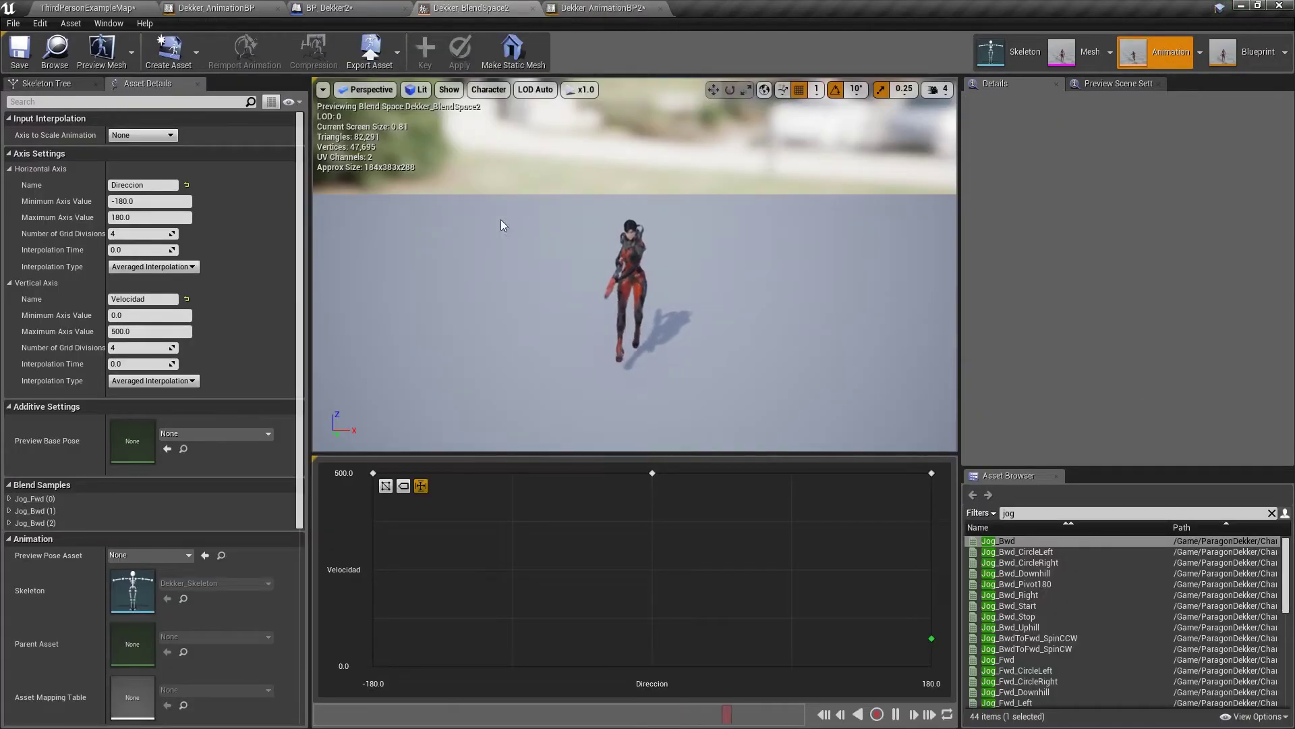
# Replace Play Jog_Fwd with a Dekker_BlendSpace2 player fed by Velocidad and wired to Final Animation Pose
pyautogui.click(566, 7)
pyautogui.rightClick(504, 465)
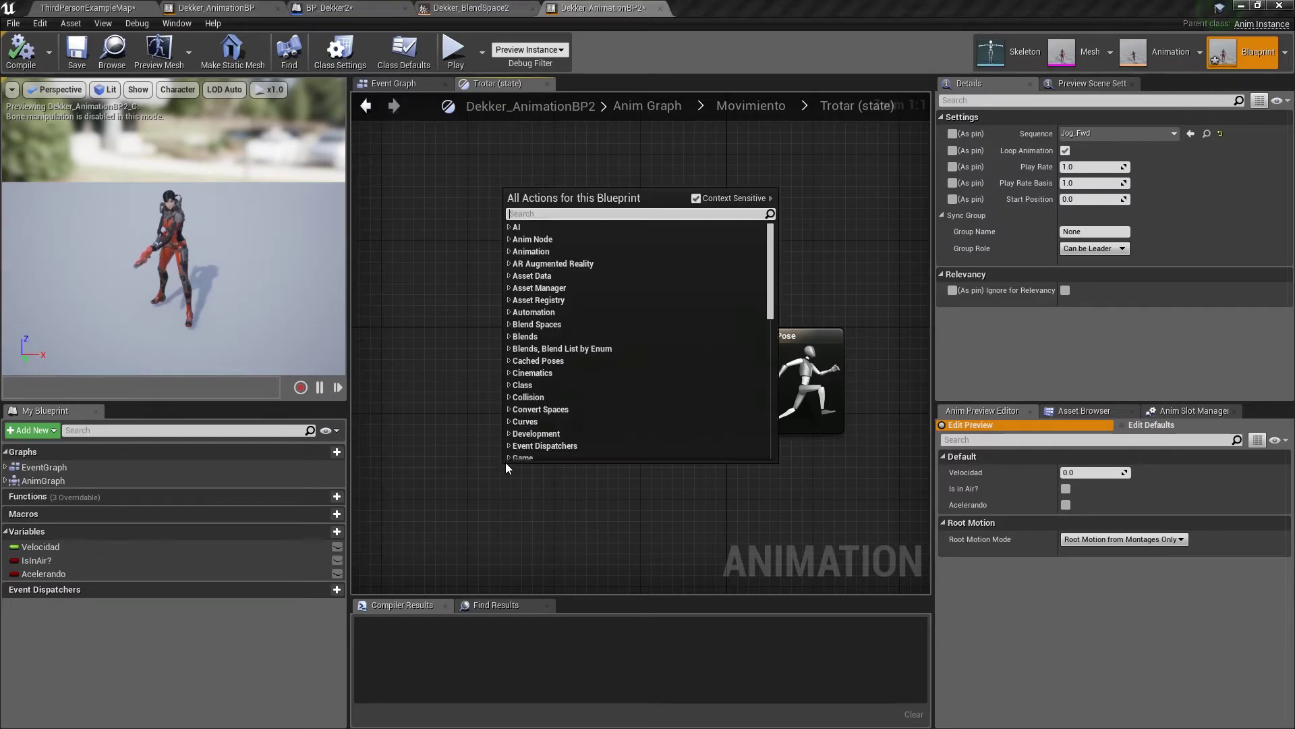
pyautogui.write('dekker')
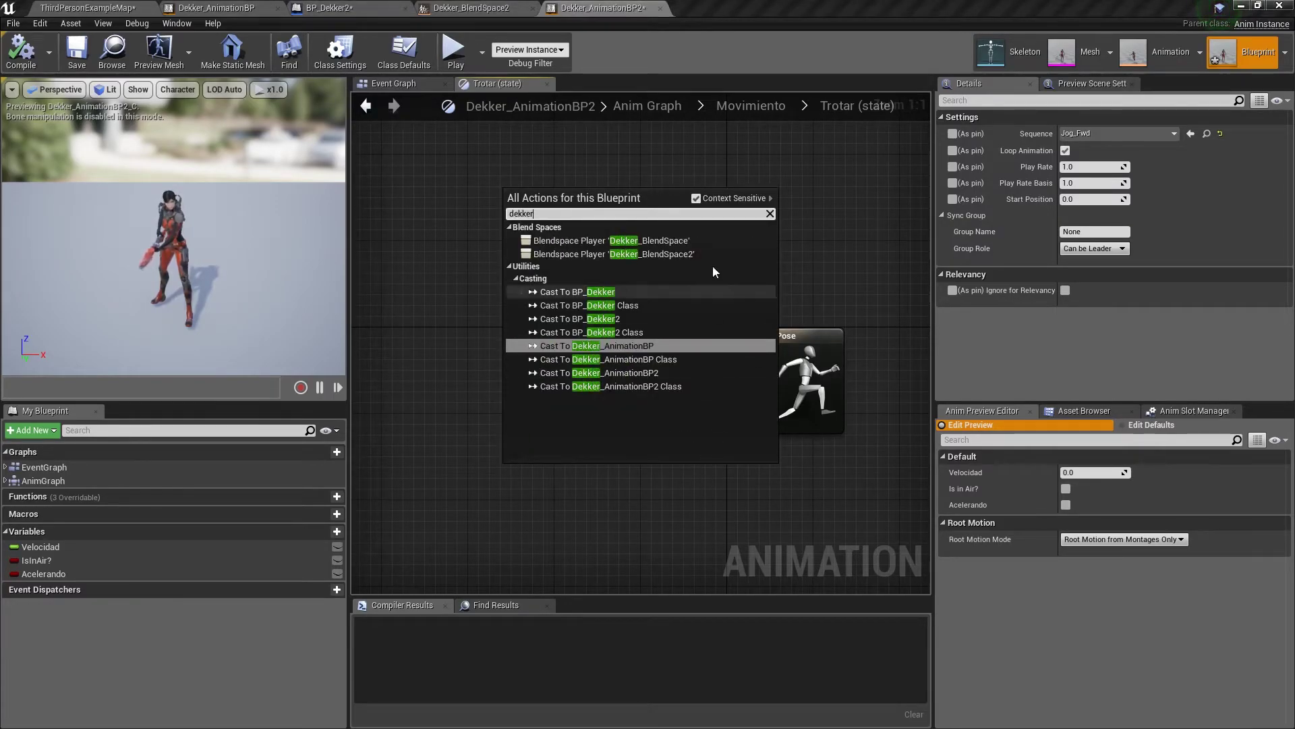
pyautogui.click(705, 254)
pyautogui.moveTo(581, 479)
pyautogui.mouseDown()
pyautogui.moveTo(603, 425)
pyautogui.moveTo(719, 388)
pyautogui.mouseUp()
pyautogui.moveTo(626, 358); pyautogui.dragTo(627, 294)
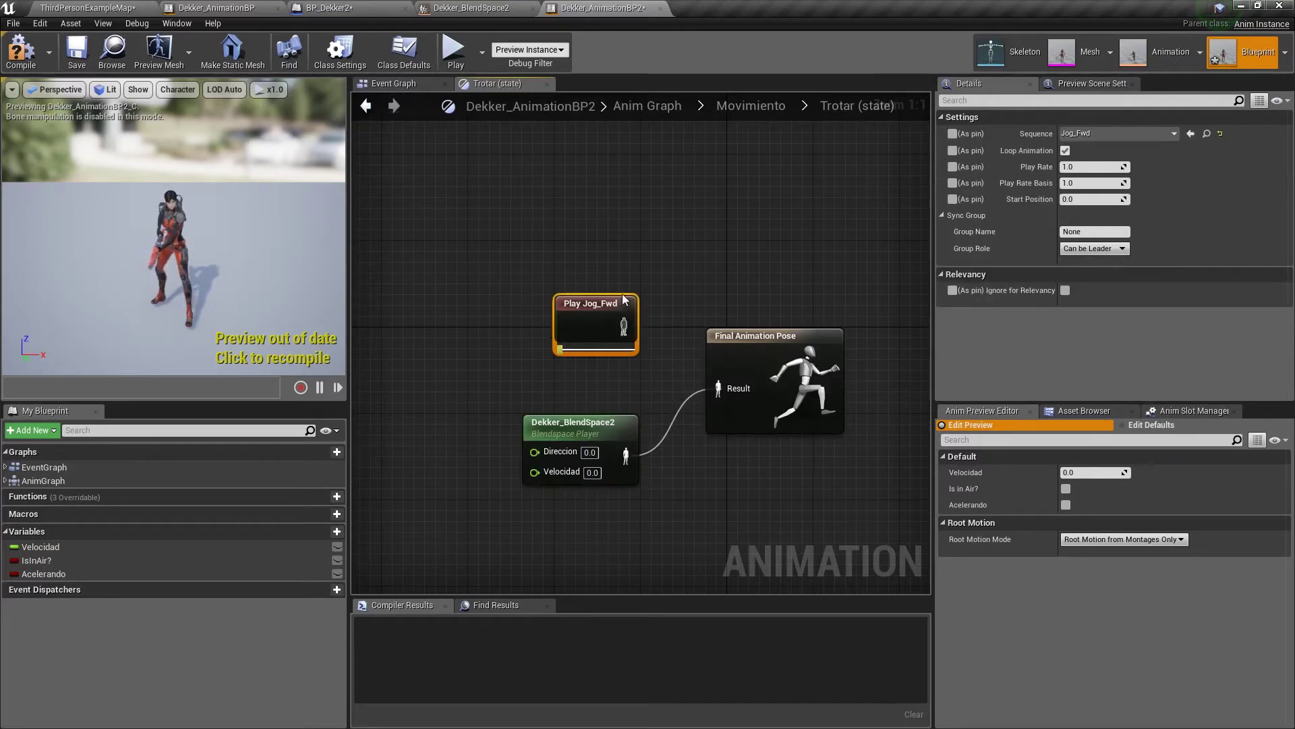
pyautogui.moveTo(590, 434); pyautogui.dragTo(601, 370)
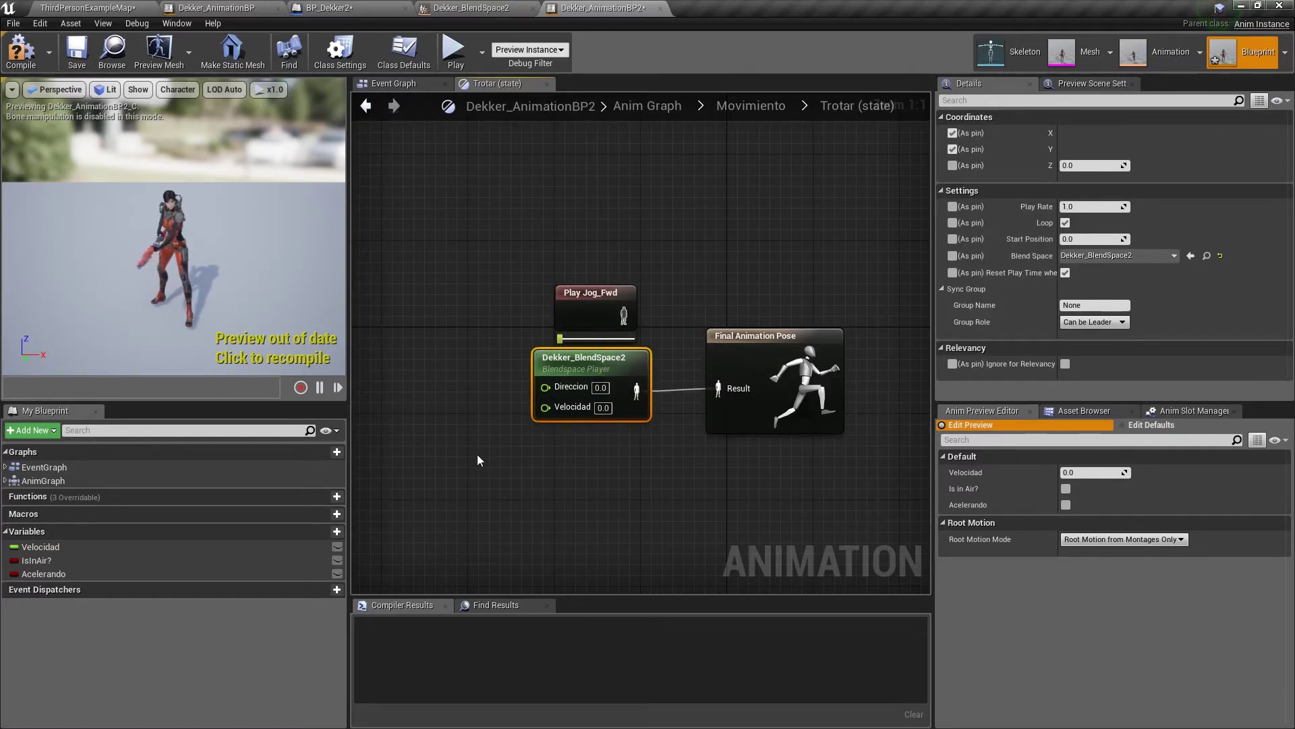
pyautogui.moveTo(40, 547); pyautogui.dragTo(545, 407)
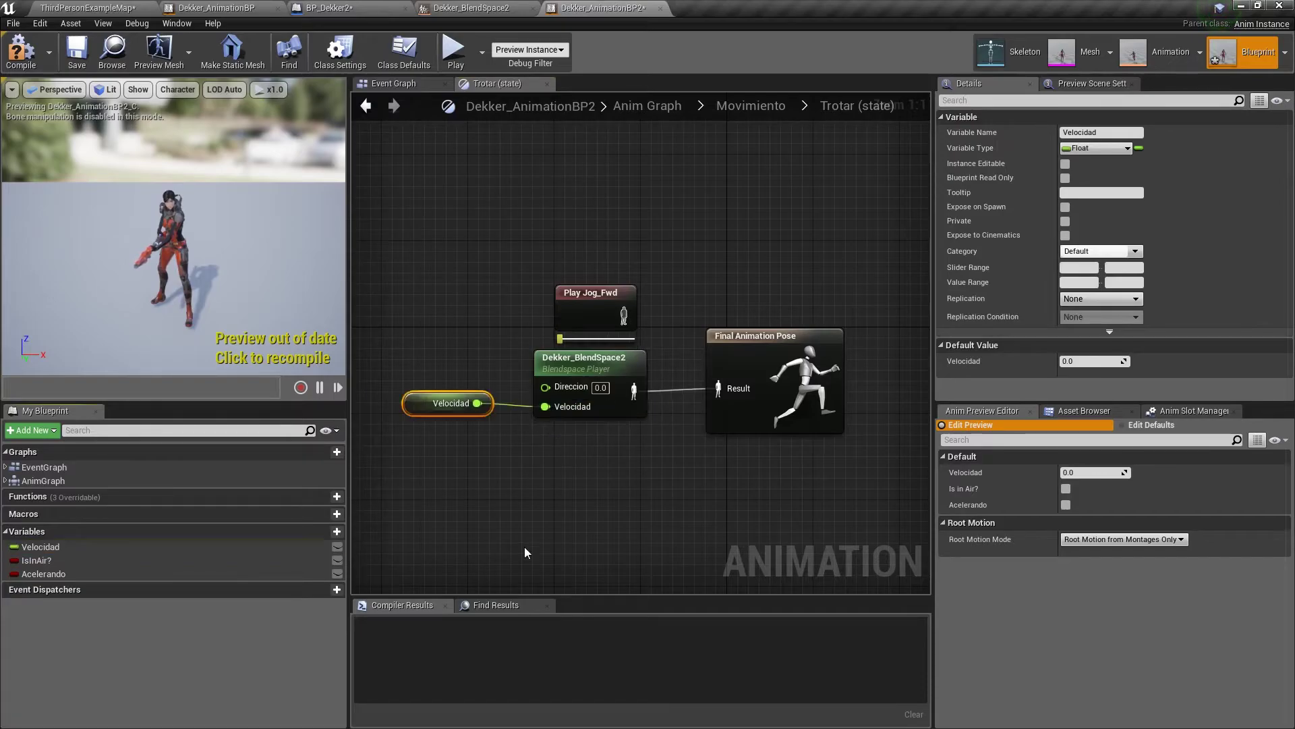
pyautogui.click(622, 292)
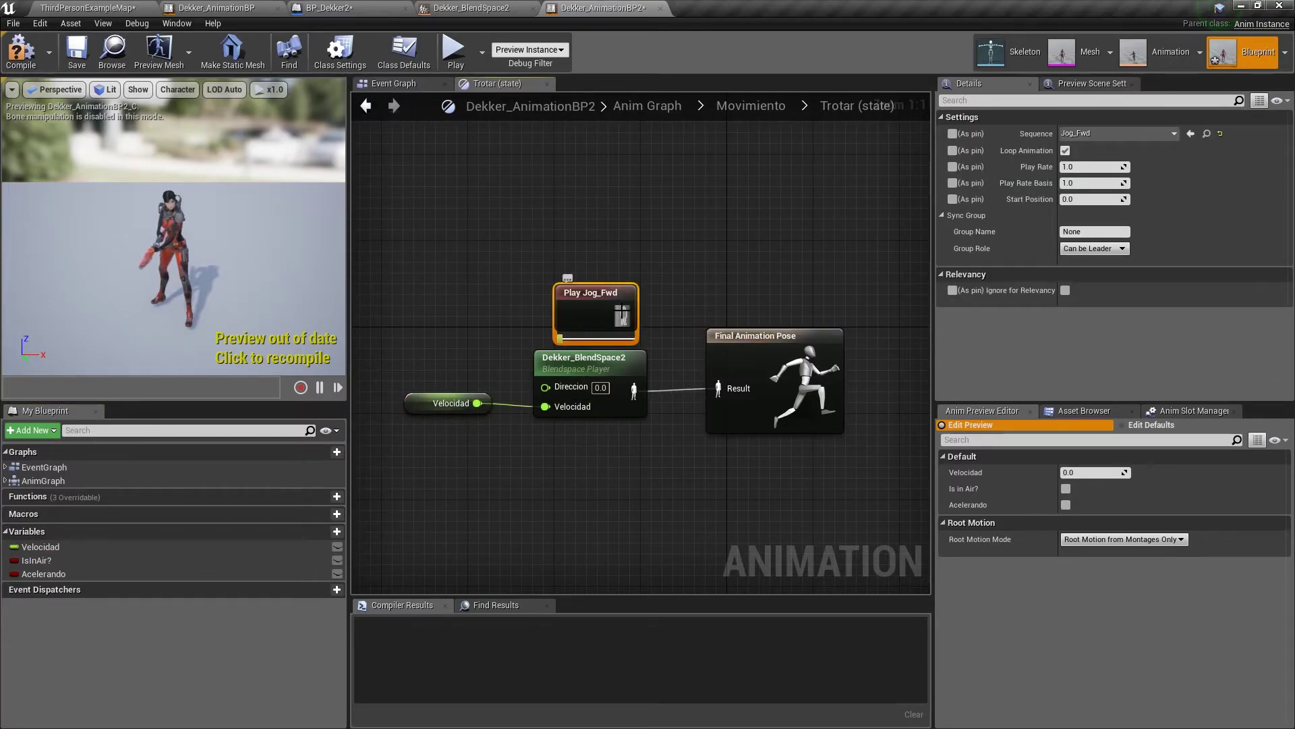
pyautogui.press('Delete')
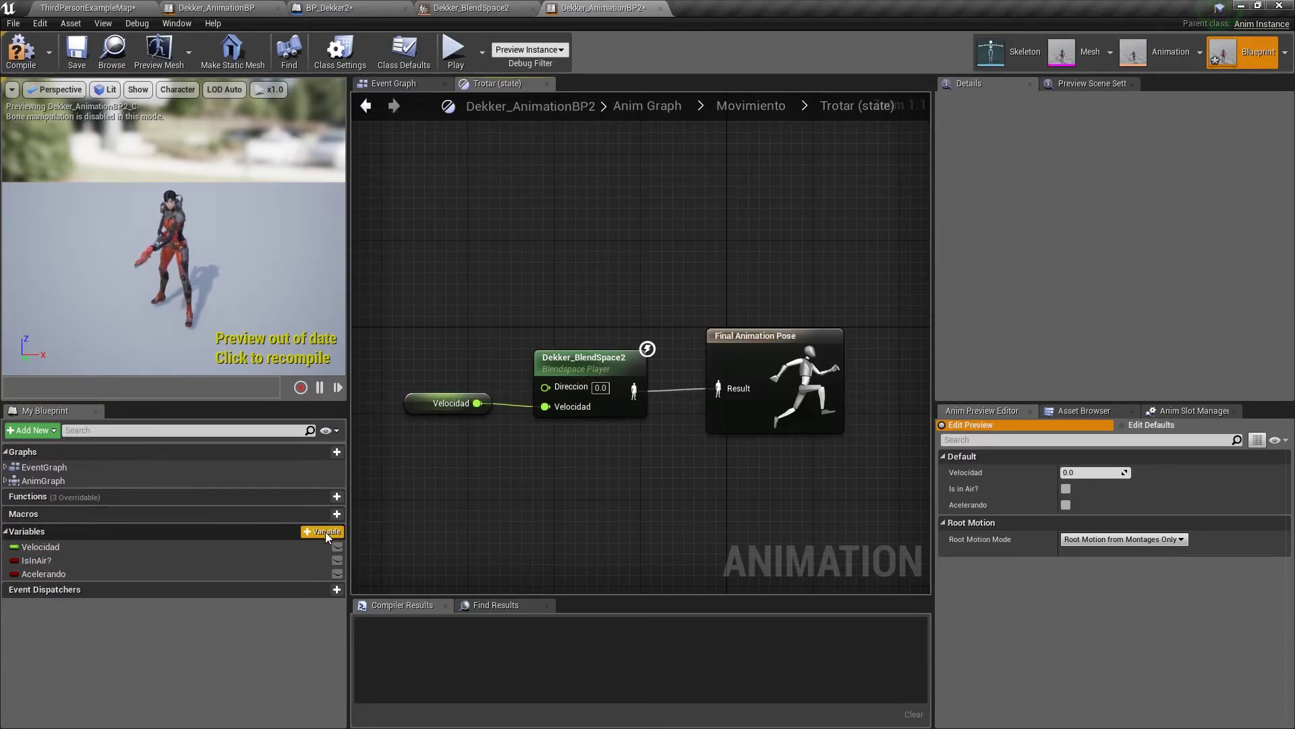
# Create a new Float variable named Direccion
pyautogui.click(325, 532)
pyautogui.write('Dire')
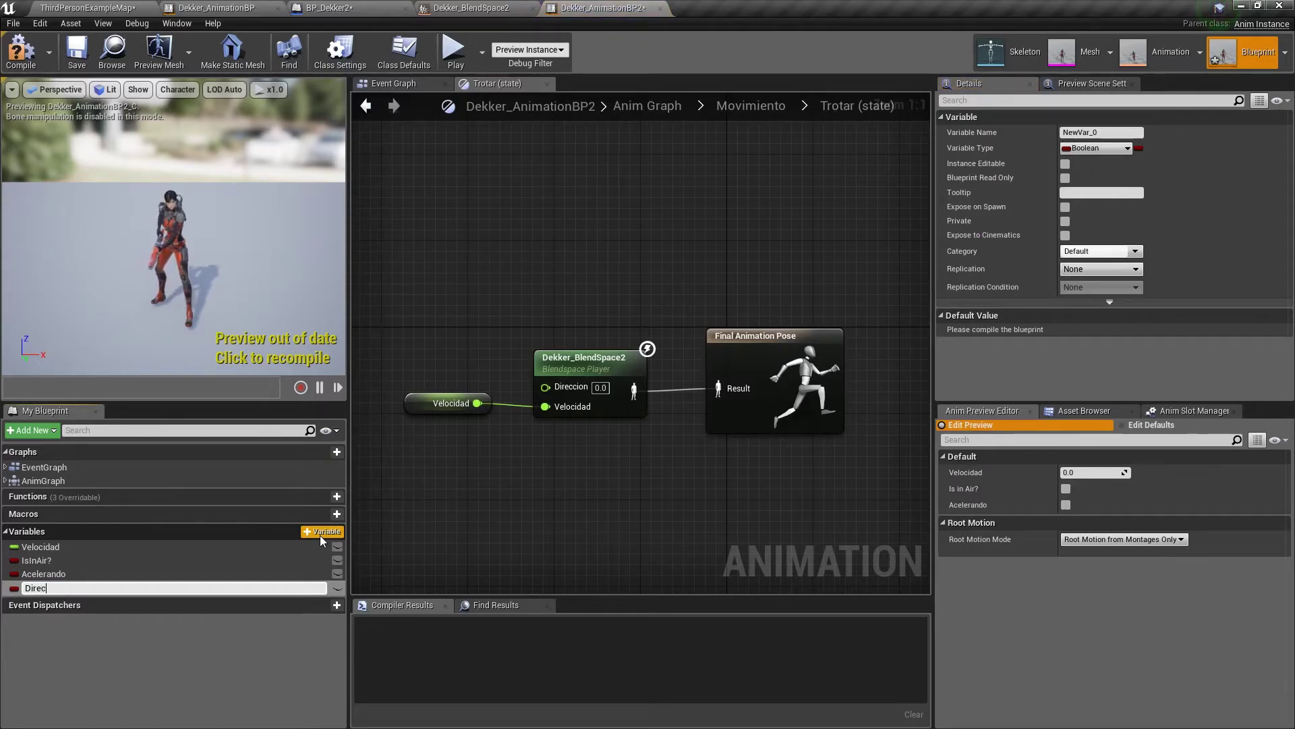
pyautogui.write('cion')
pyautogui.press('Return')
pyautogui.click(1076, 149)
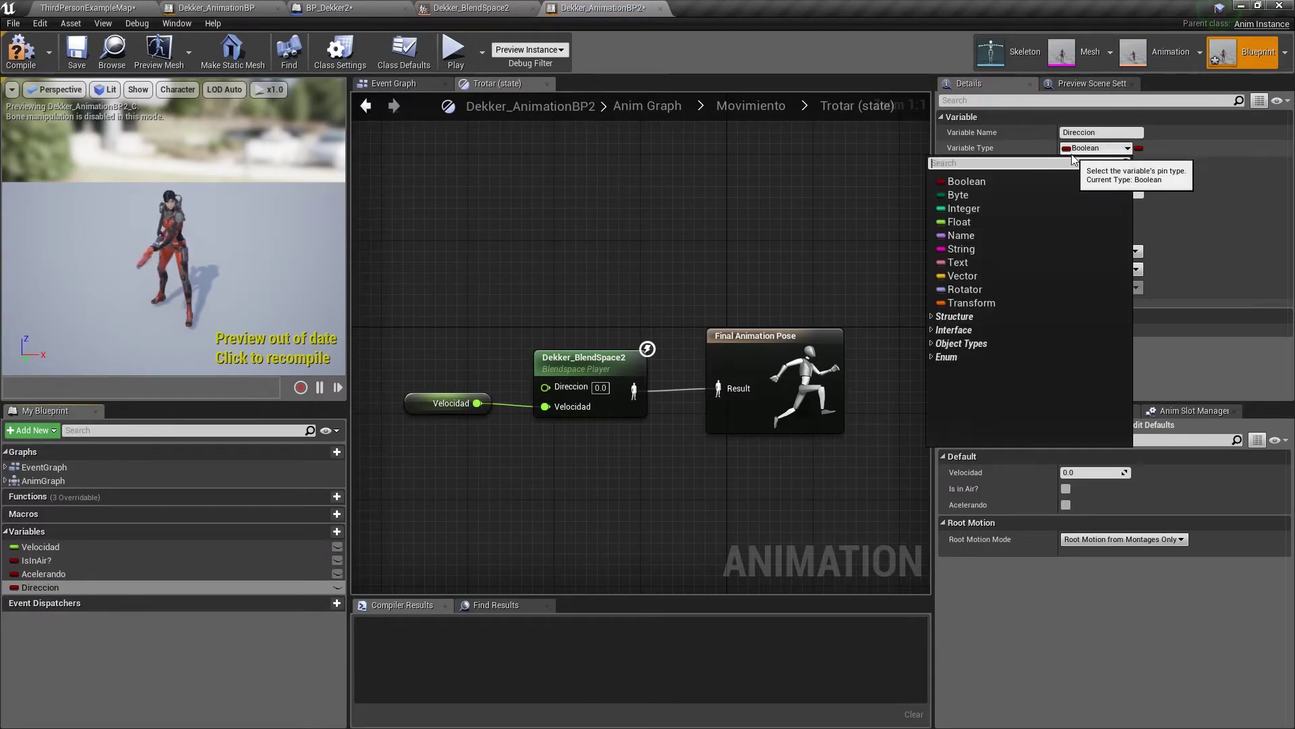
pyautogui.write('float')
pyautogui.press('Return')
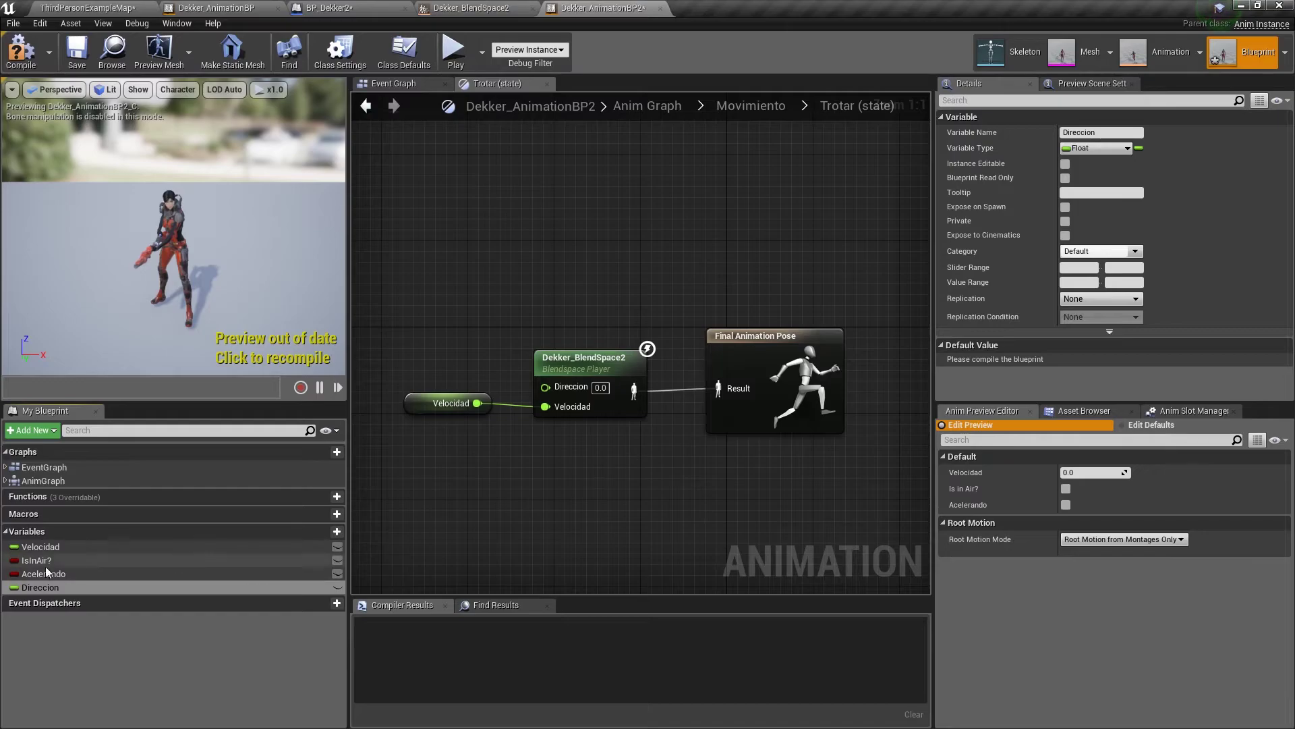
# Wire a Direccion getter into the blendspace's Direccion input and compile the blueprint
pyautogui.moveTo(40, 588); pyautogui.dragTo(443, 364)
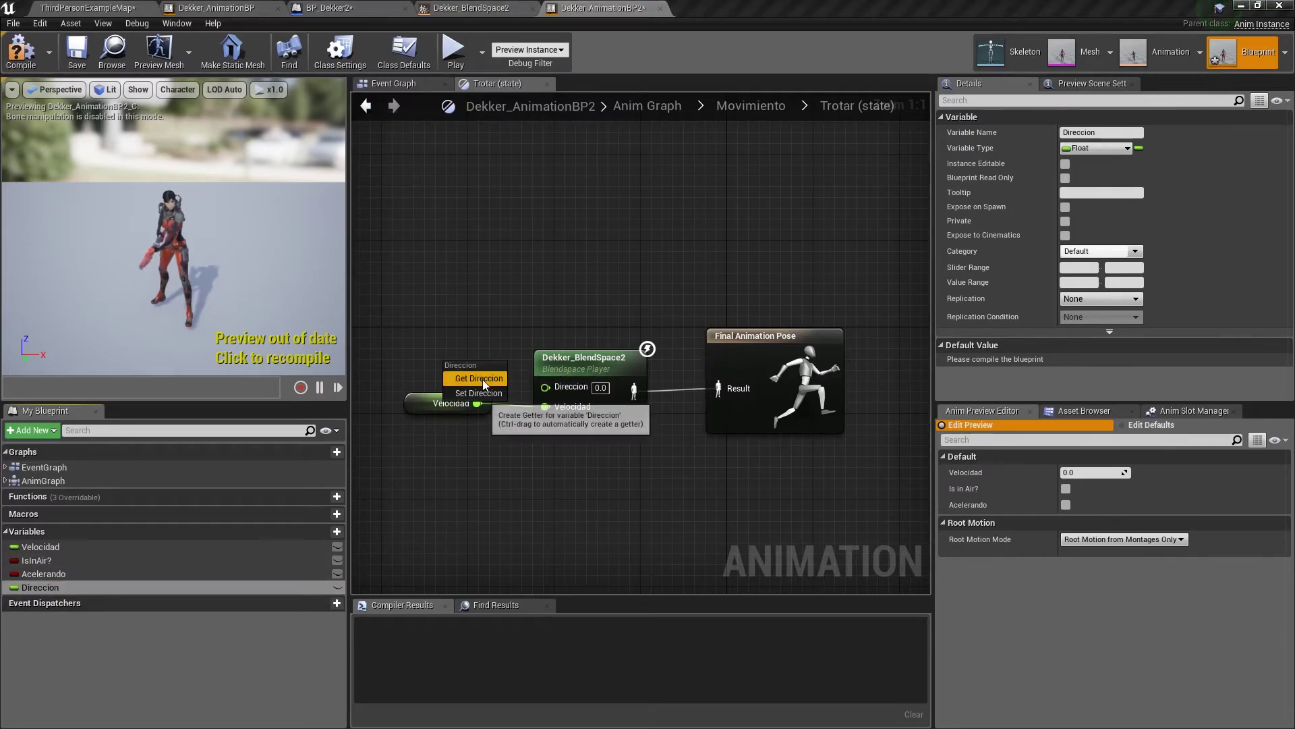
pyautogui.click(483, 376)
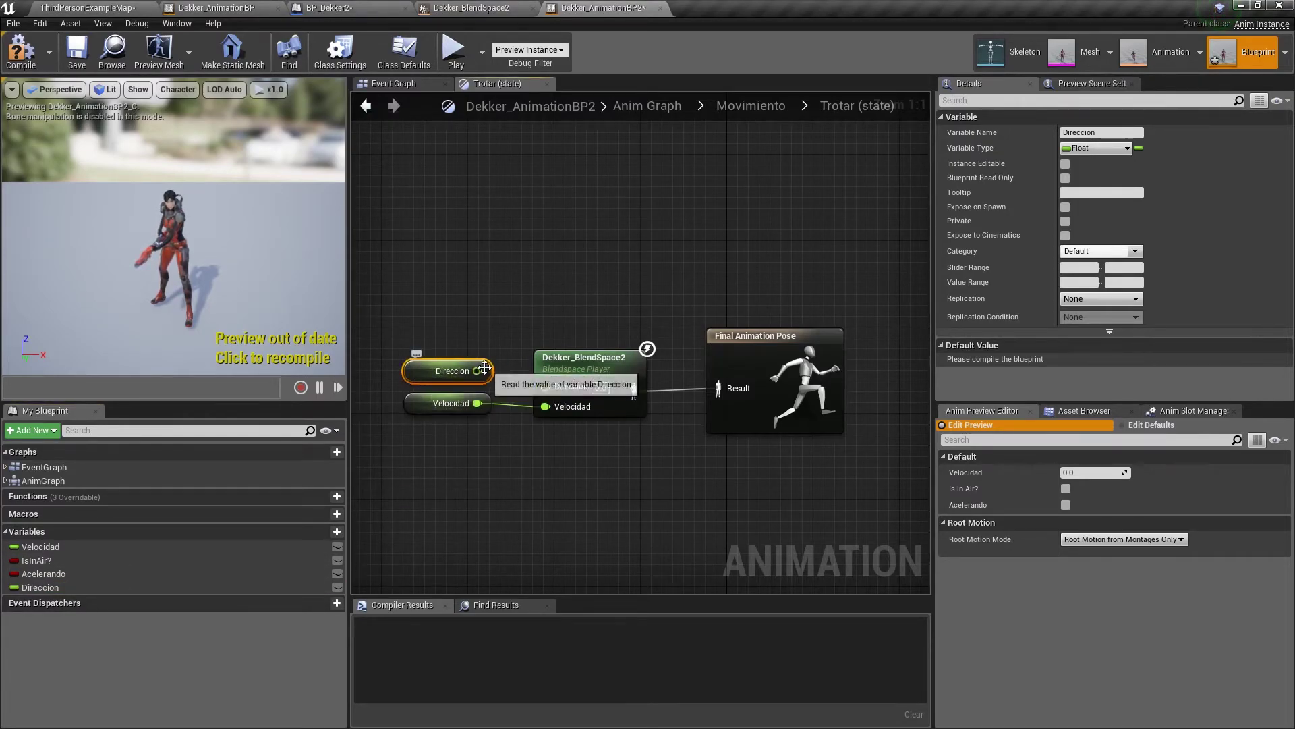
pyautogui.moveTo(477, 371); pyautogui.dragTo(545, 387)
pyautogui.click(580, 367)
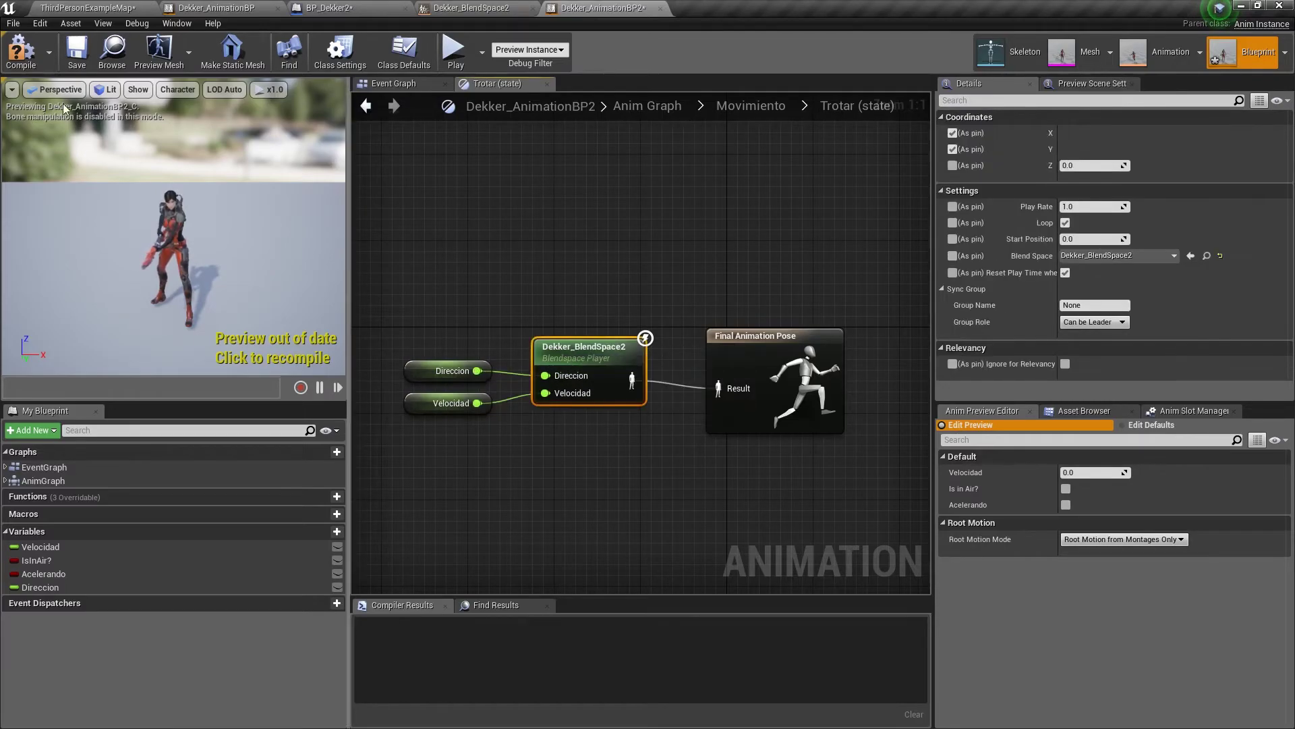
pyautogui.click(20, 51)
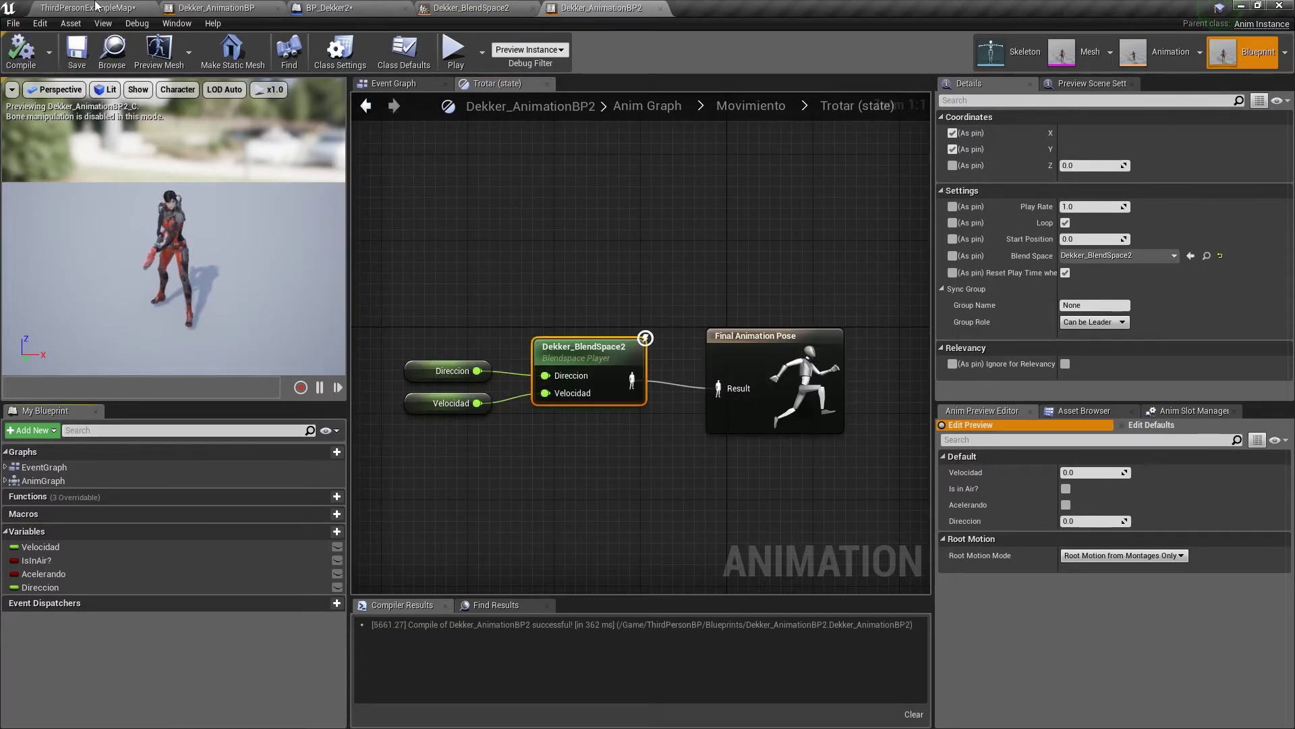
pyautogui.click(120, 6)
# Play the level, jog the character around the floor and stairs, then stop with Esc
pyautogui.click(694, 56)
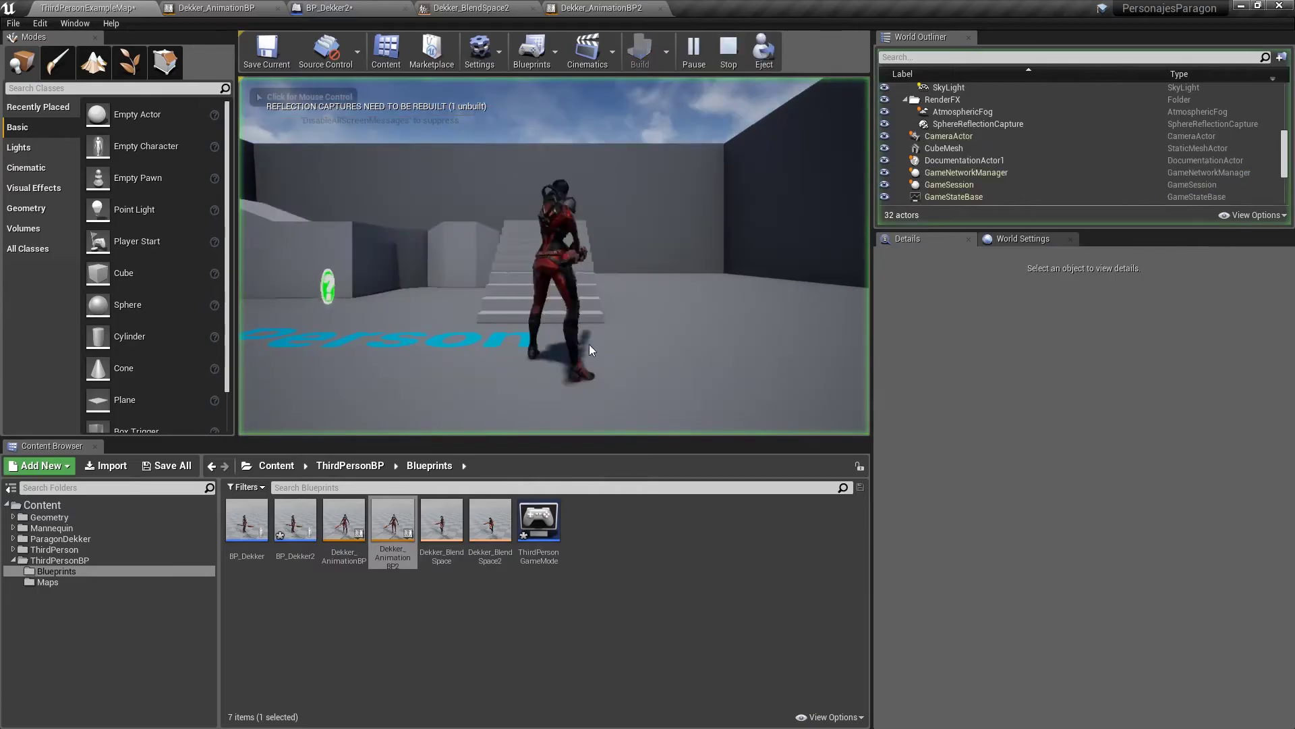
pyautogui.press('w')
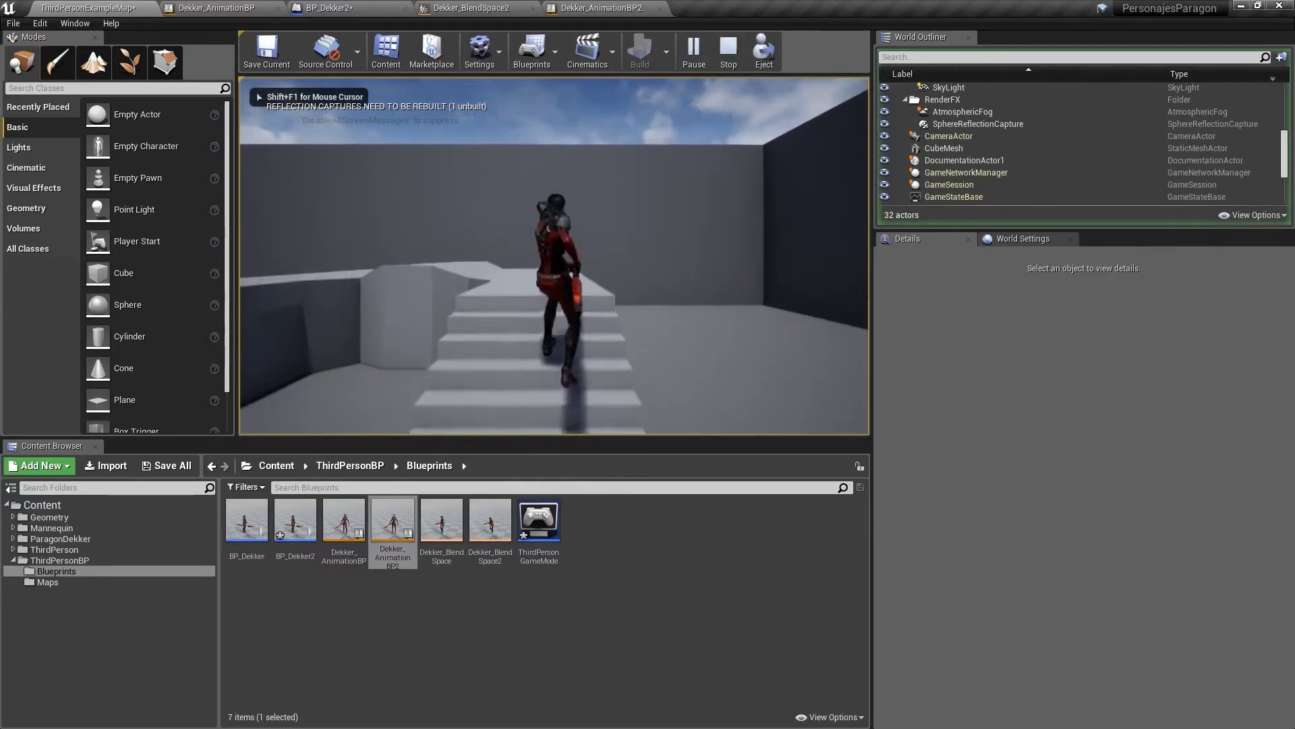
pyautogui.press('w')
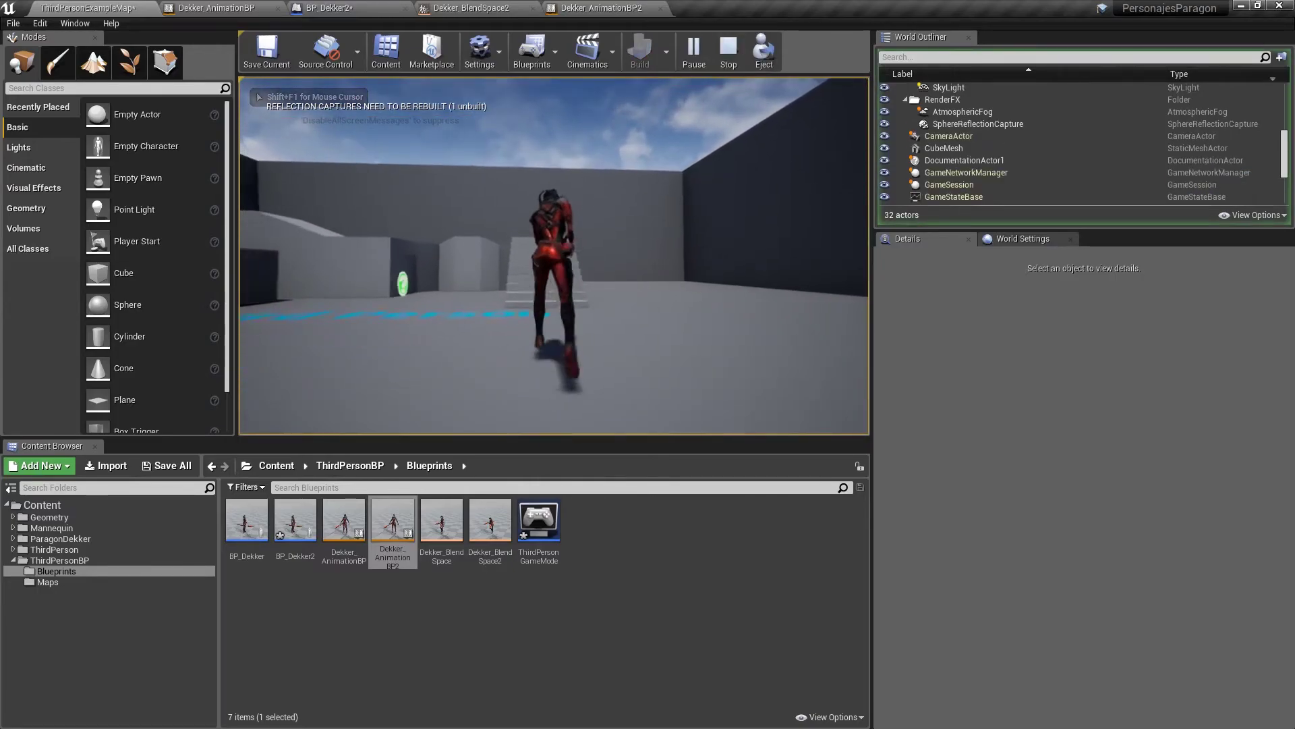
pyautogui.press('w')
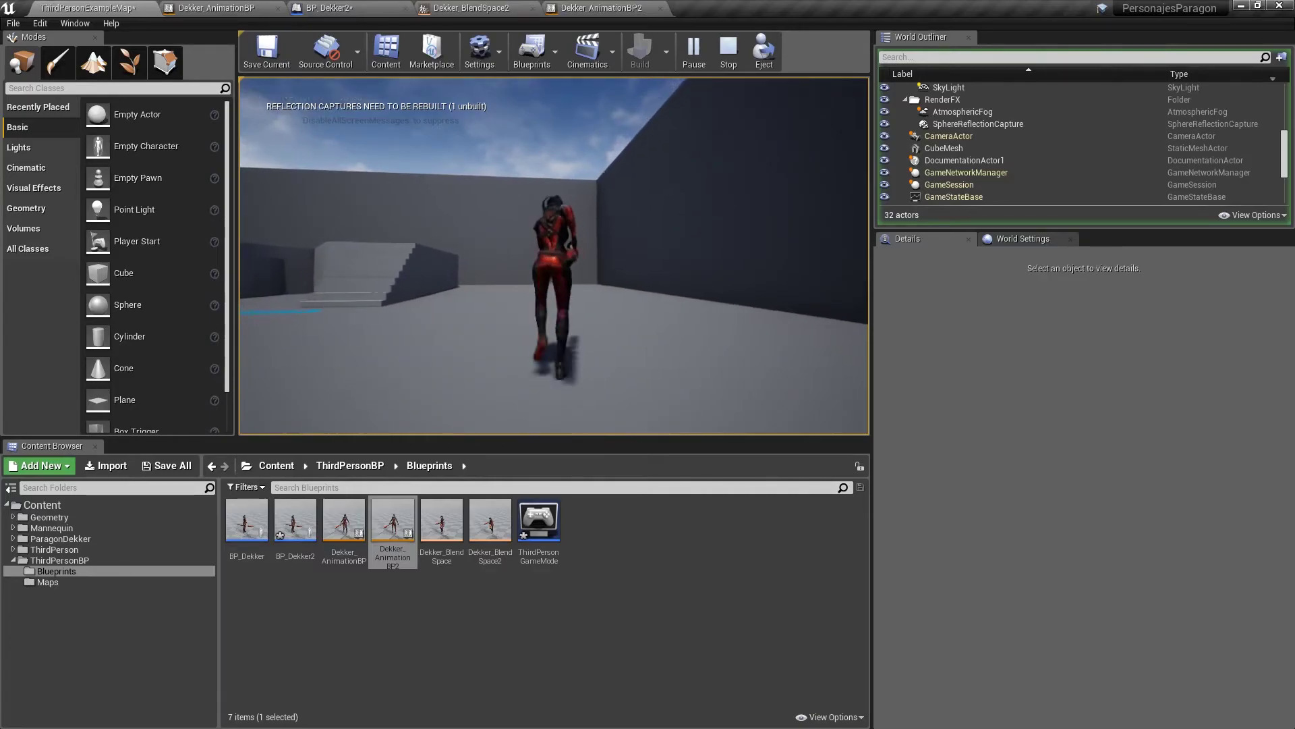
pyautogui.press('w')
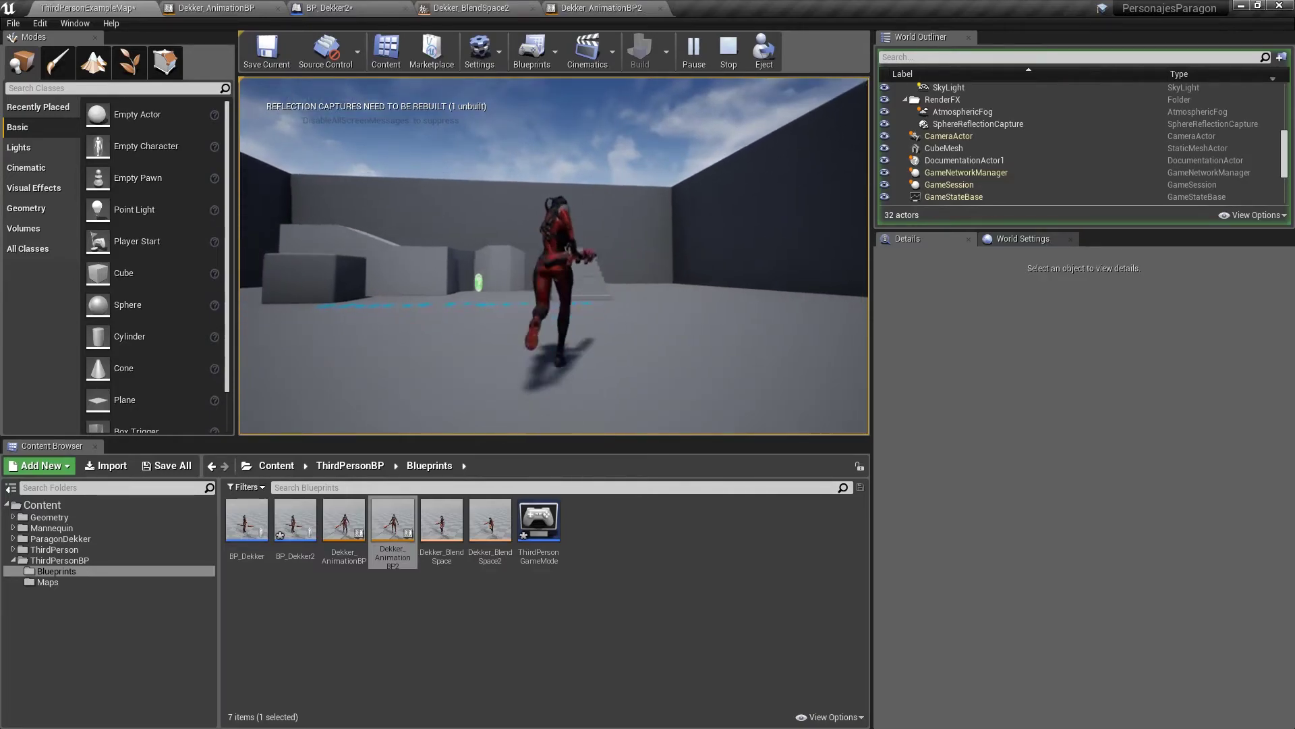
pyautogui.press('Escape')
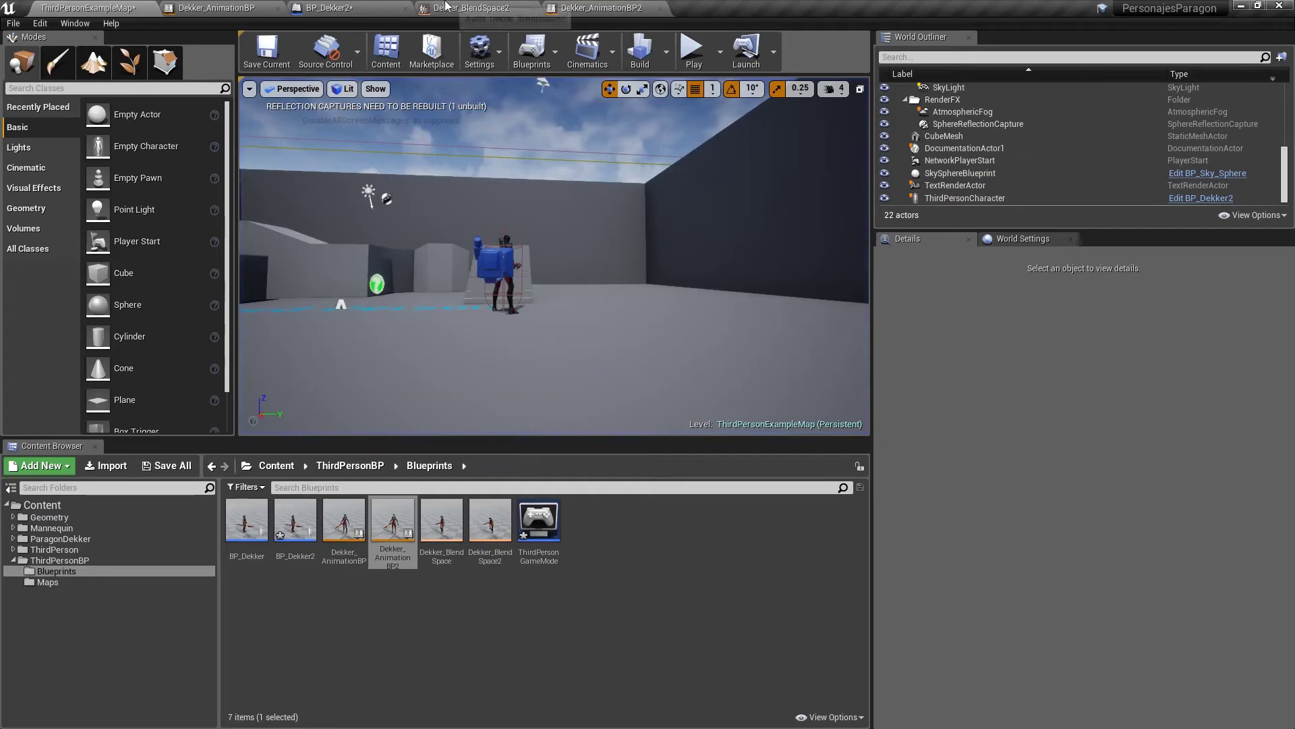
# Glance at Dekker_BlendSpace2, then return to the Dekker_AnimationBP2 Trotar graph
pyautogui.click(471, 7)
pyautogui.moveTo(654, 471)
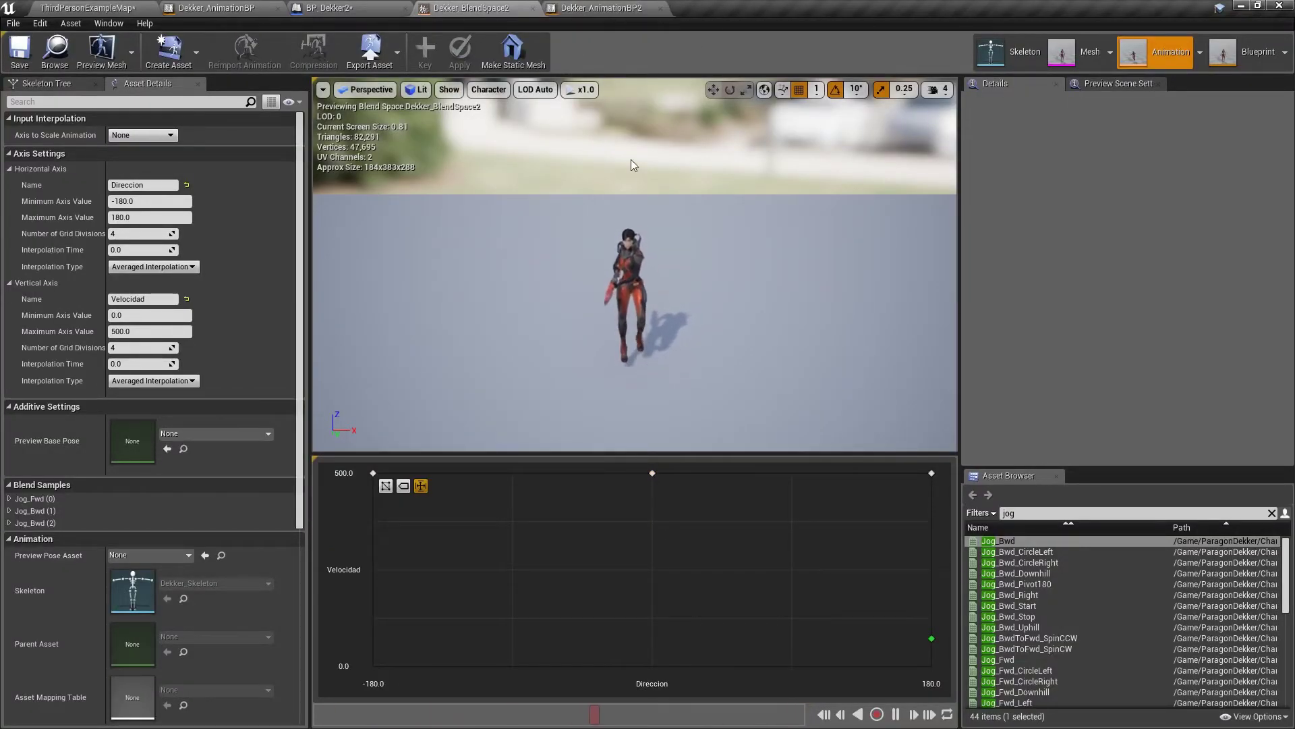
pyautogui.click(600, 7)
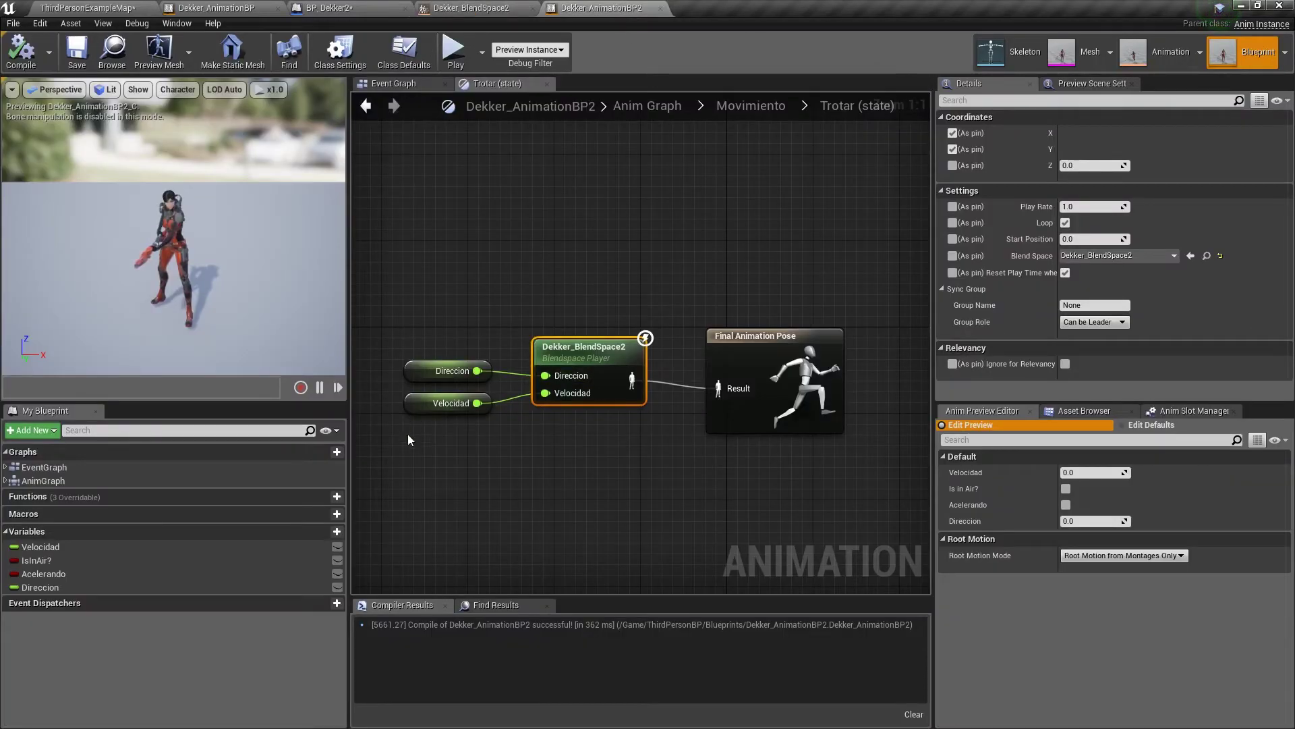
# Add a Calculate Direction node in the Event Graph beside SET Acelerando
pyautogui.click(446, 370)
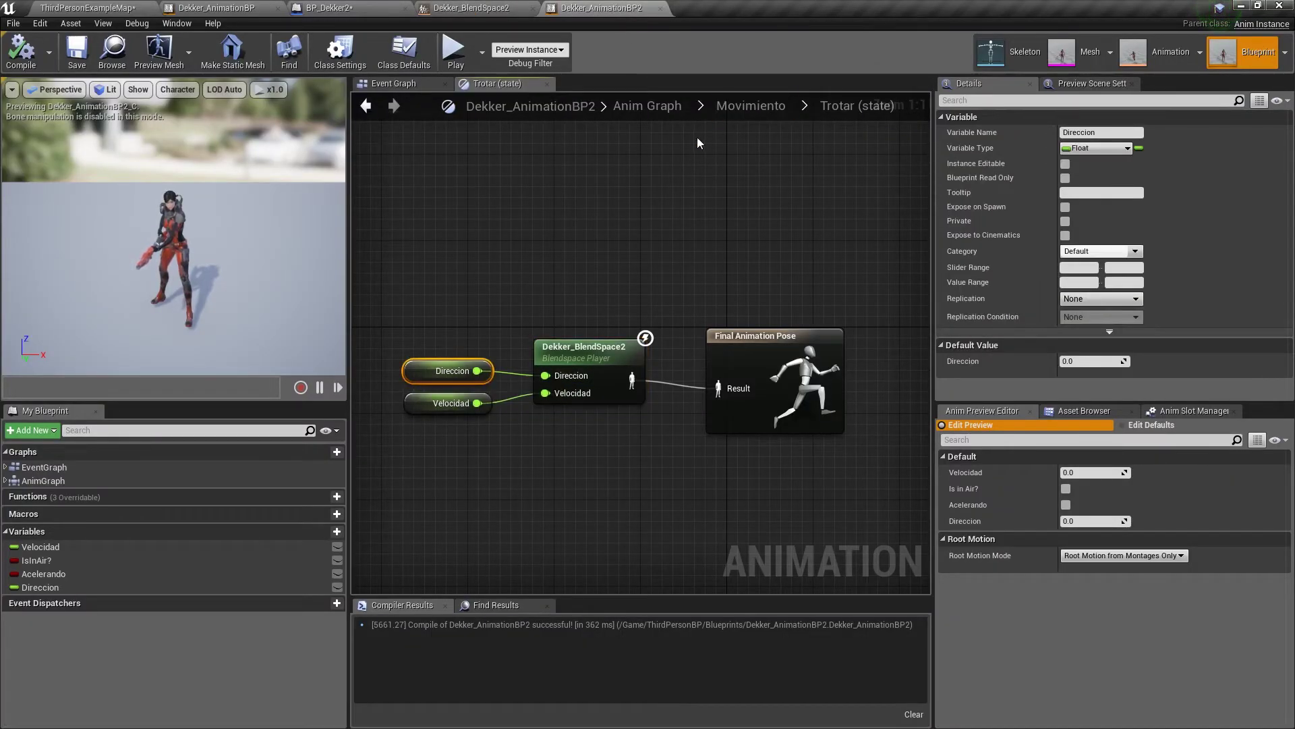
pyautogui.click(403, 83)
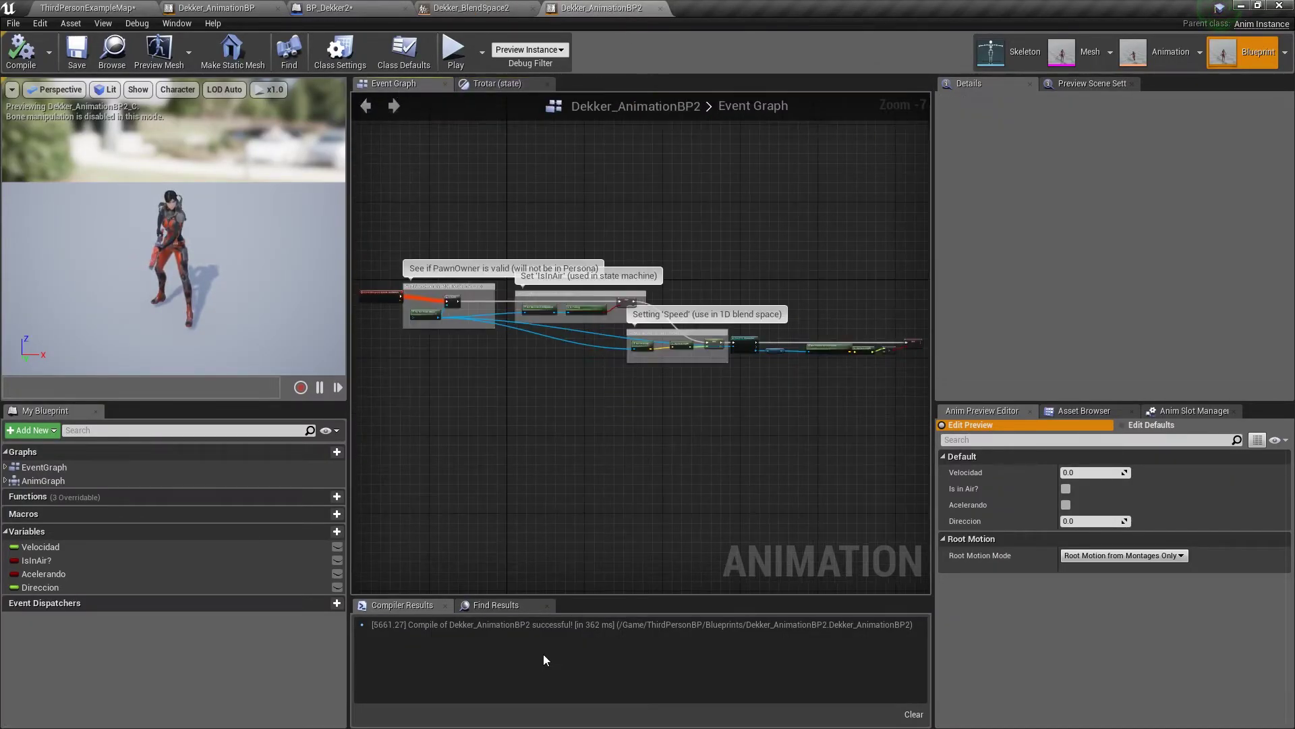
pyautogui.scroll(2, 384, 443)
pyautogui.scroll(2, 653, 324)
pyautogui.scroll(3, 549, 413)
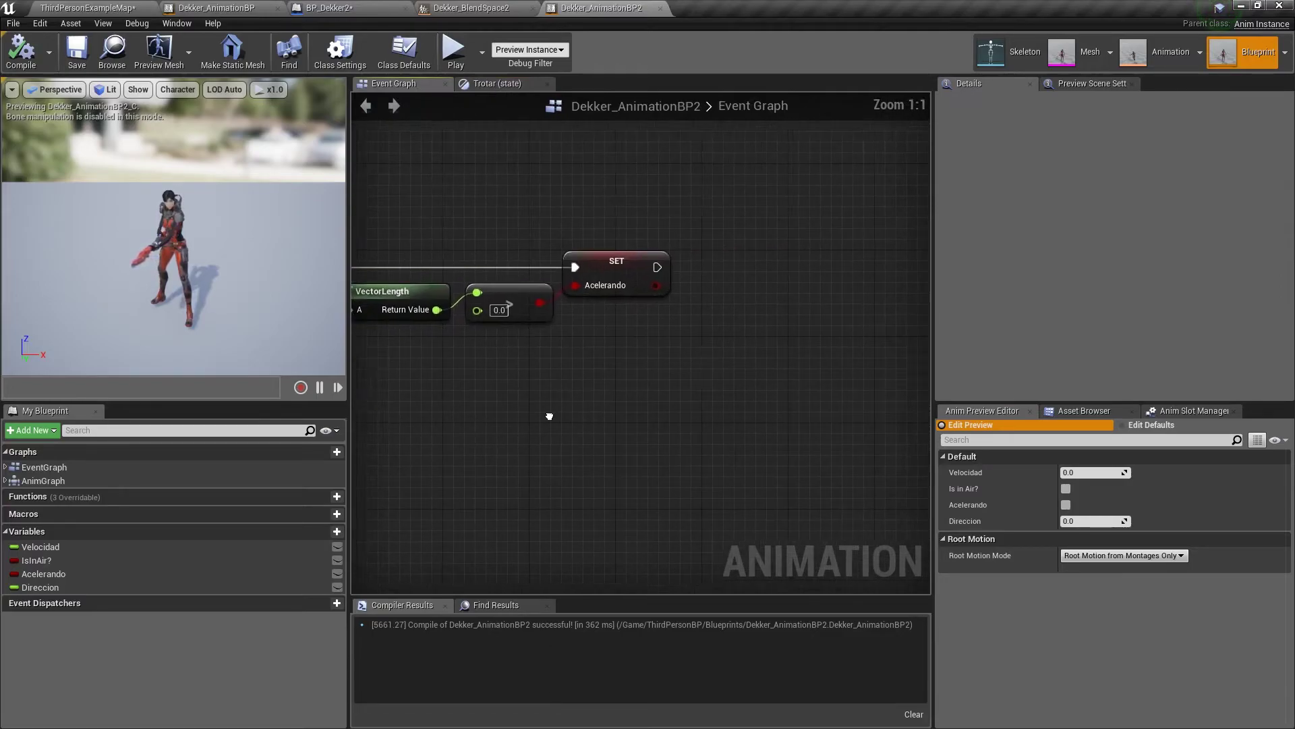
pyautogui.moveTo(549, 413); pyautogui.dragTo(430, 362, button='right')
pyautogui.rightClick(567, 319)
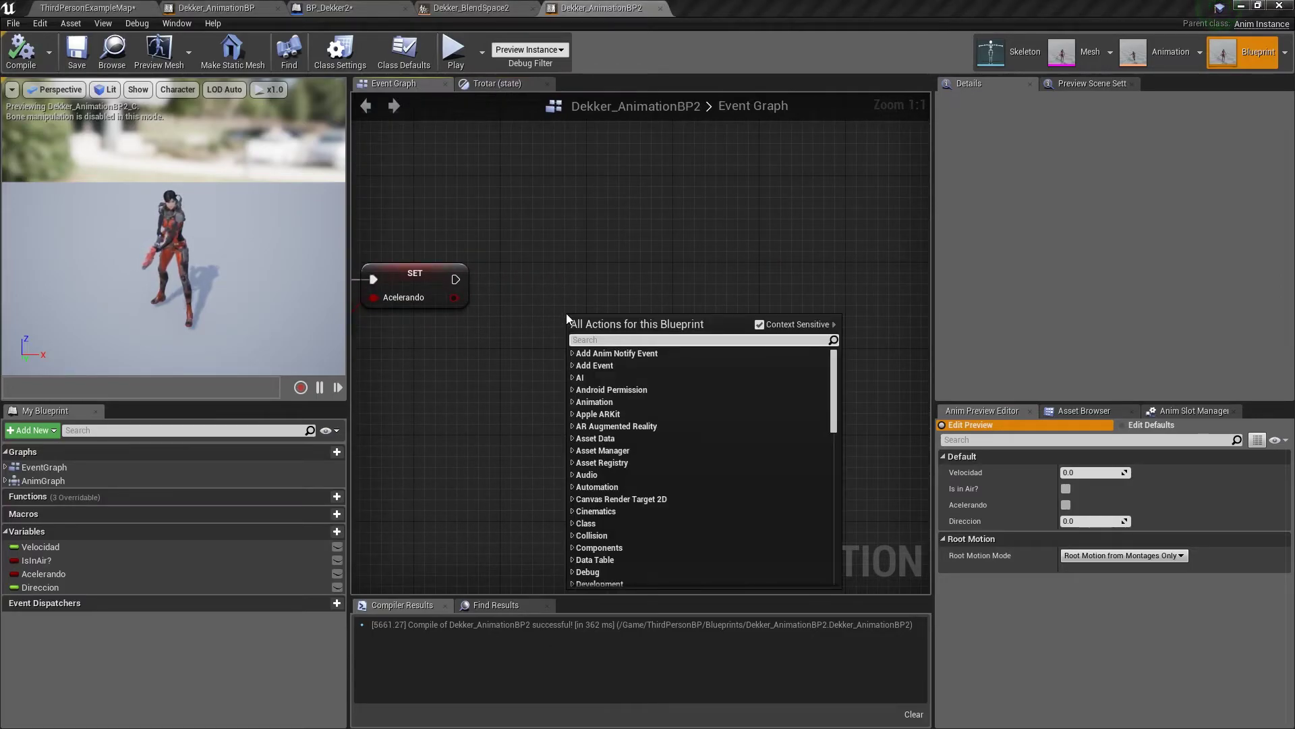
pyautogui.write('calculate')
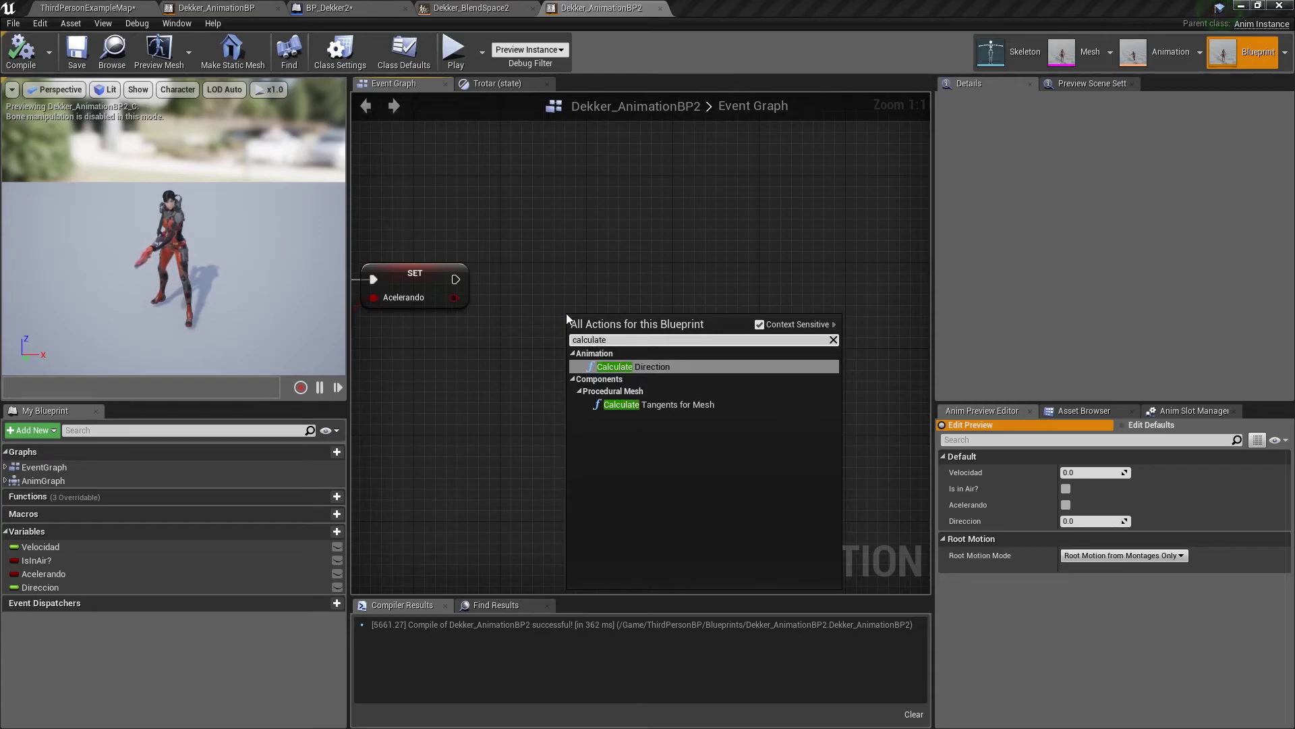
pyautogui.press('Return')
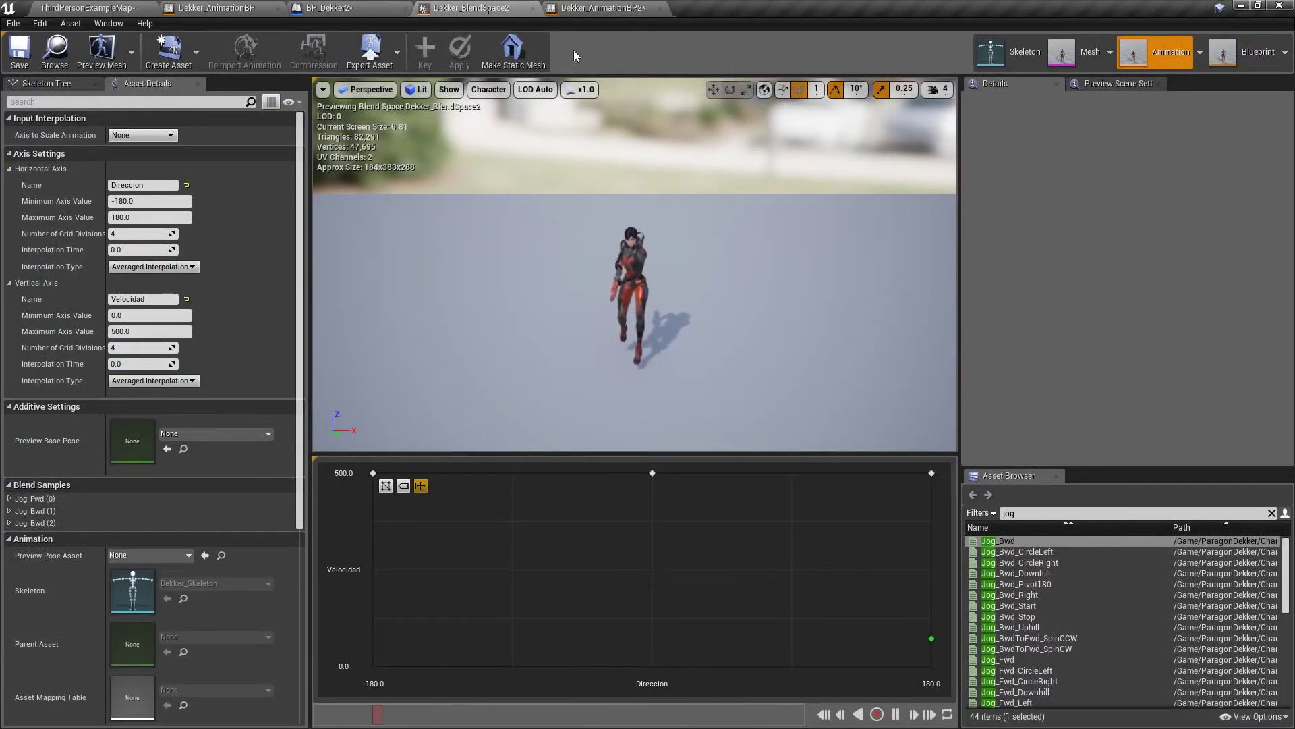
# Connect Get Velocity to Calculate Direction's Velocity input
pyautogui.click(572, 8)
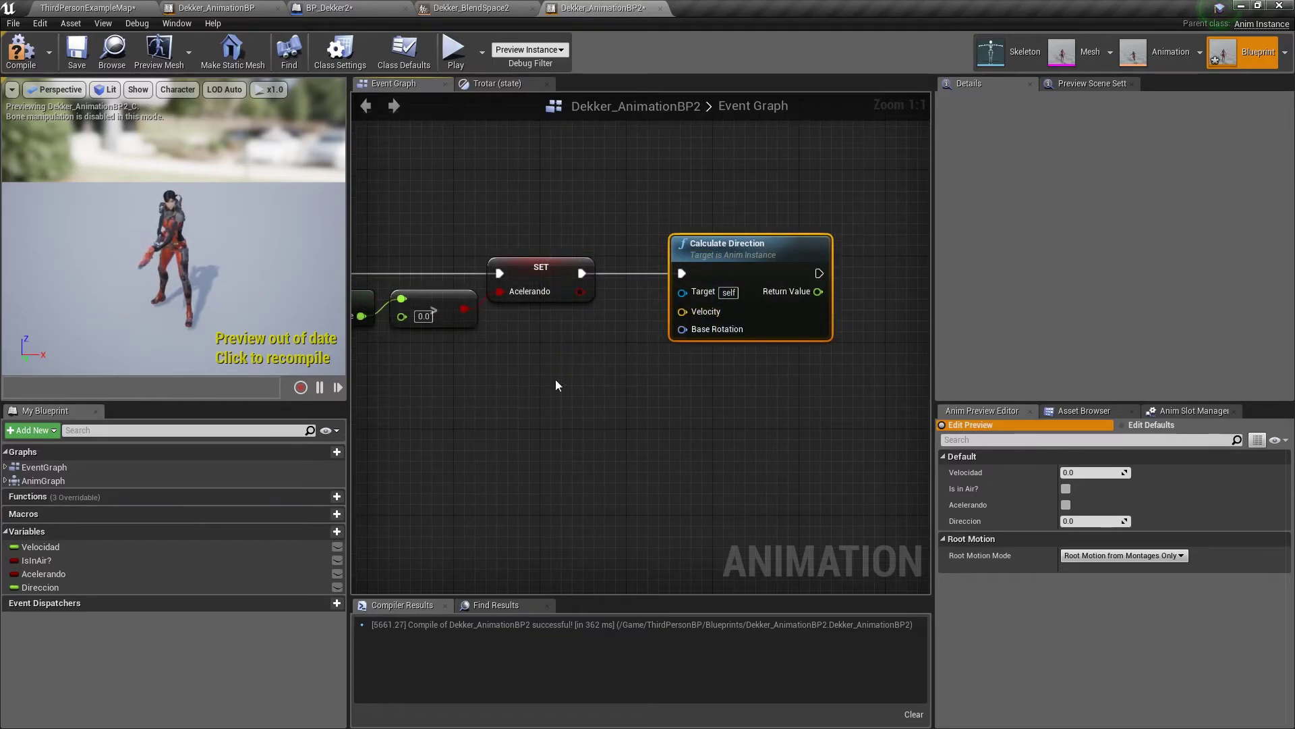
pyautogui.moveTo(556, 386); pyautogui.dragTo(914, 403, button='right')
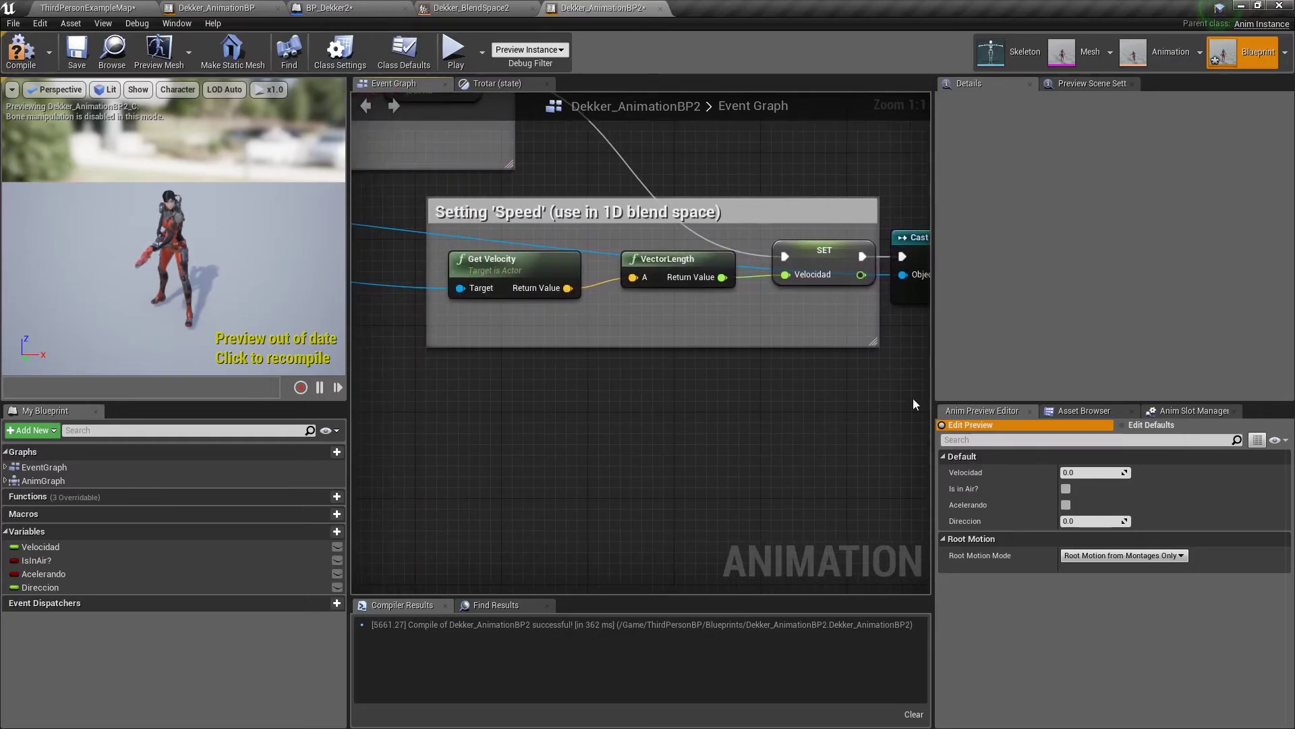
pyautogui.click(533, 267)
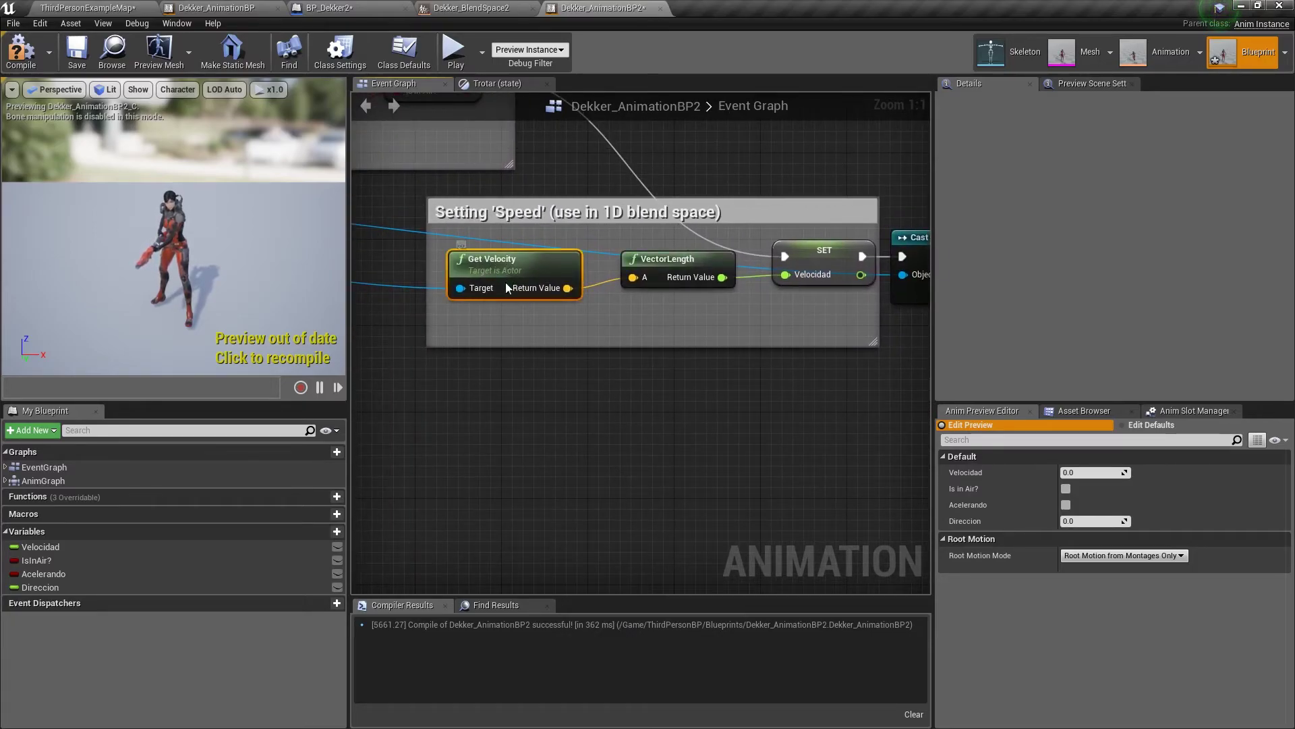
pyautogui.moveTo(506, 284); pyautogui.dragTo(508, 306)
pyautogui.moveTo(657, 342); pyautogui.dragTo(556, 321, button='right')
pyautogui.moveTo(483, 284); pyautogui.dragTo(840, 299)
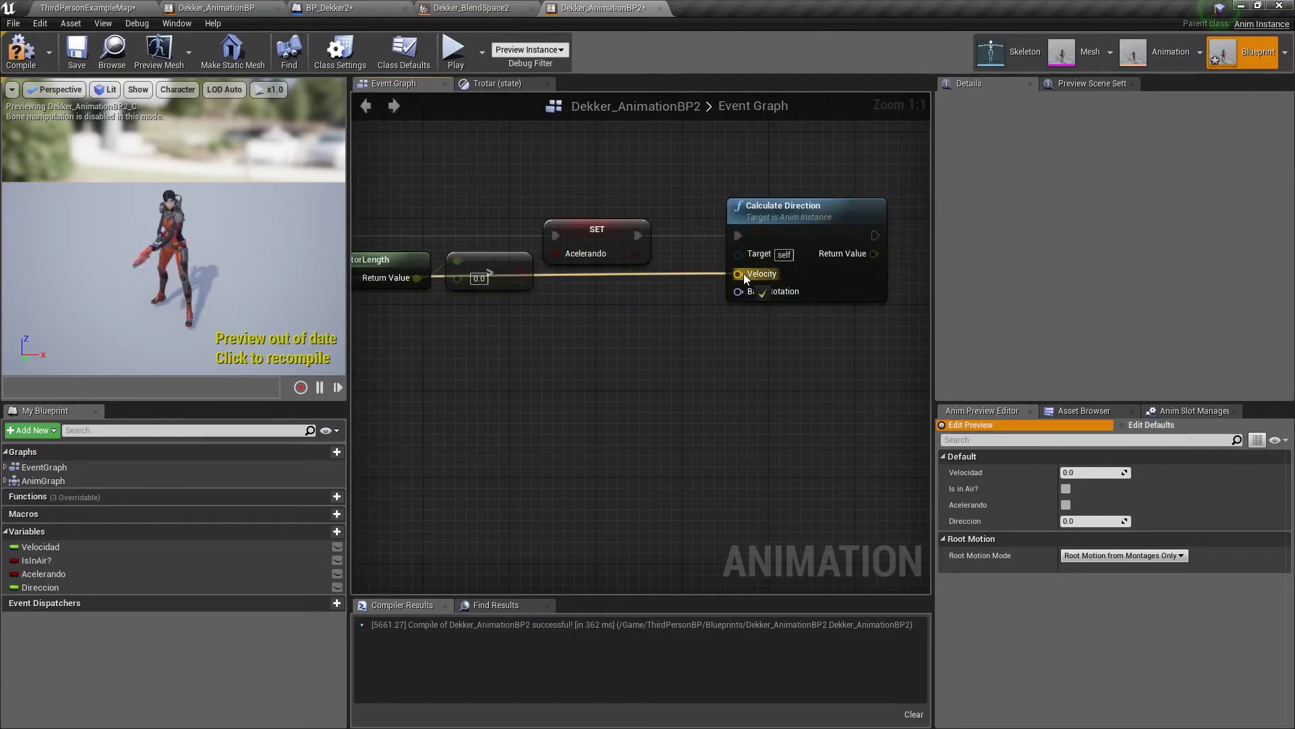
# Add a Get Control Rotation node from the pawn owner as the base rotation
pyautogui.scroll(-2, 745, 278)
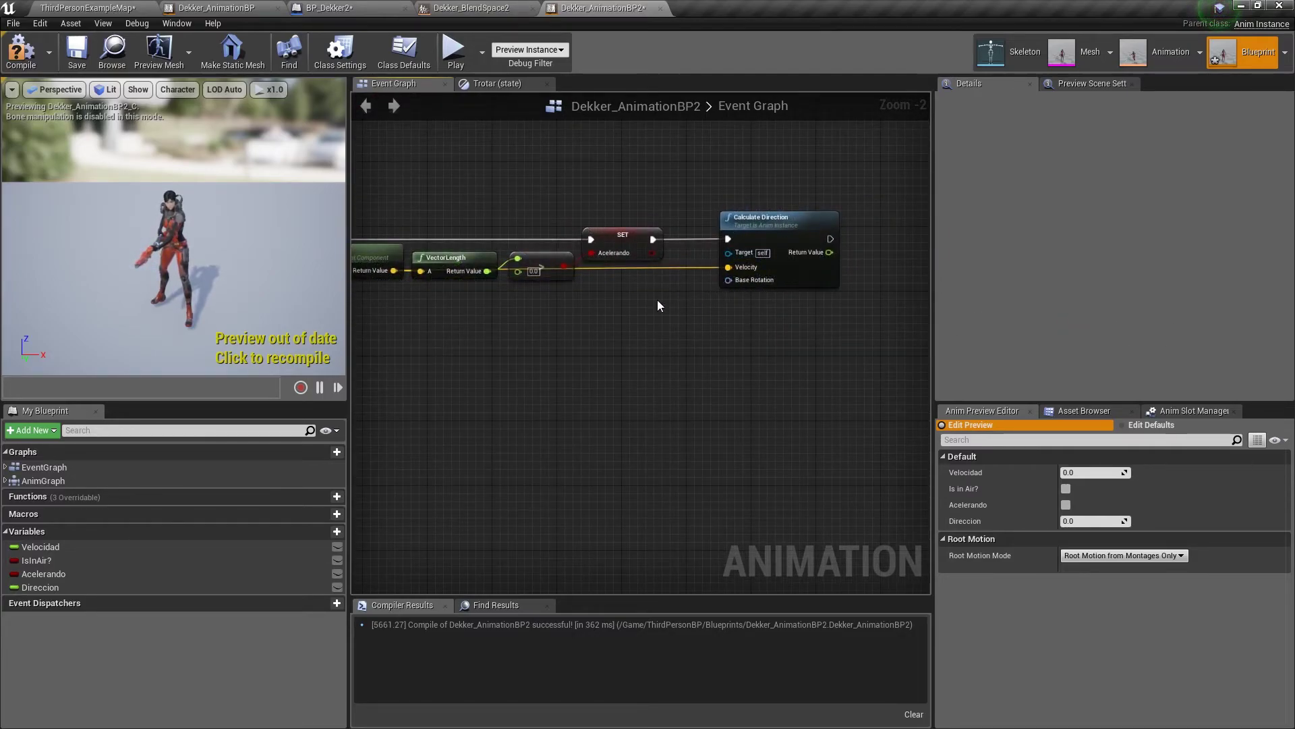
pyautogui.moveTo(660, 305); pyautogui.dragTo(922, 373, button='right')
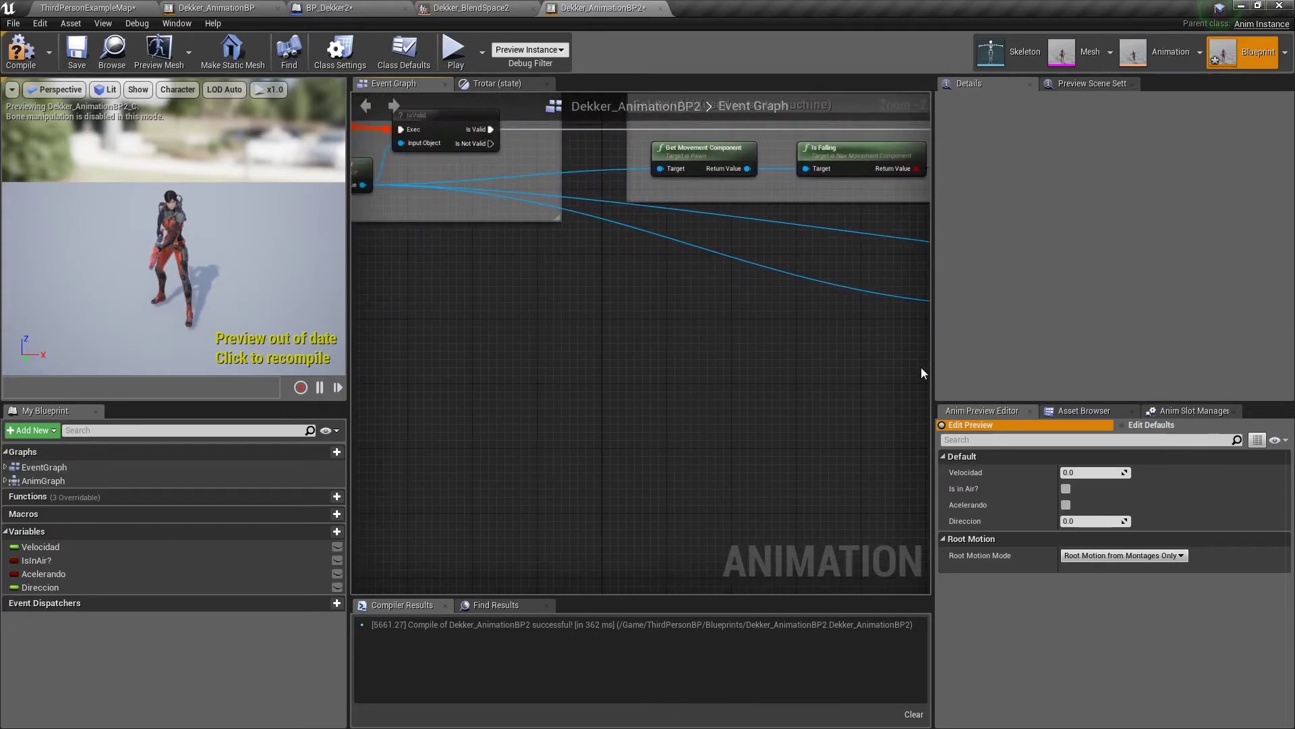
pyautogui.moveTo(554, 294); pyautogui.dragTo(763, 308, button='right')
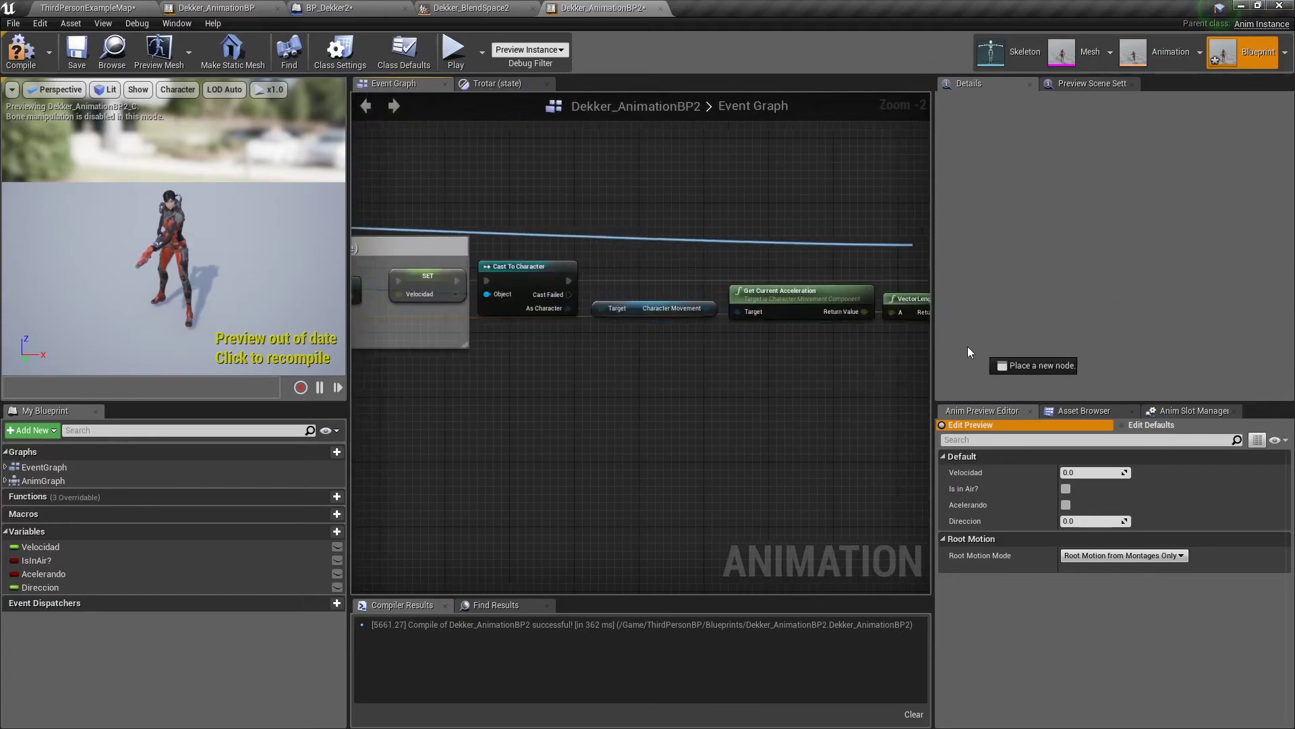
pyautogui.moveTo(595, 202); pyautogui.dragTo(504, 365)
pyautogui.write('ge')
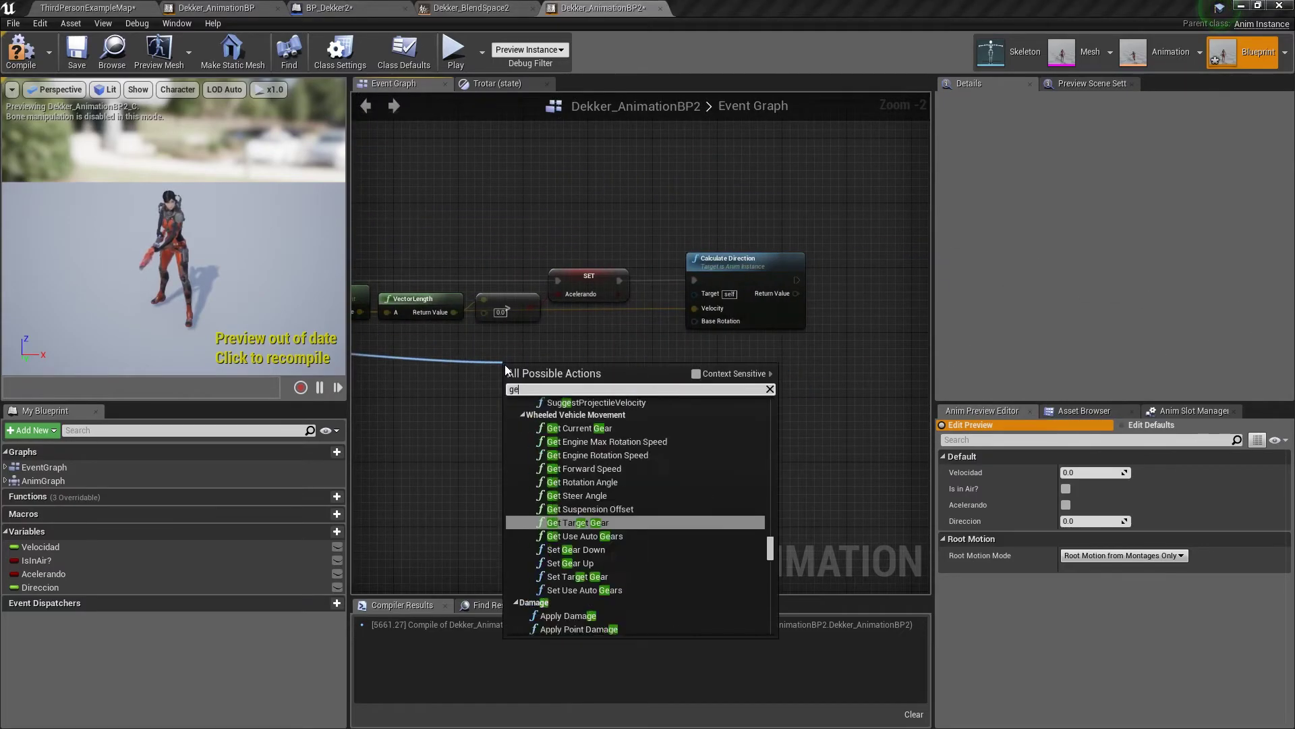
pyautogui.write('t control ro')
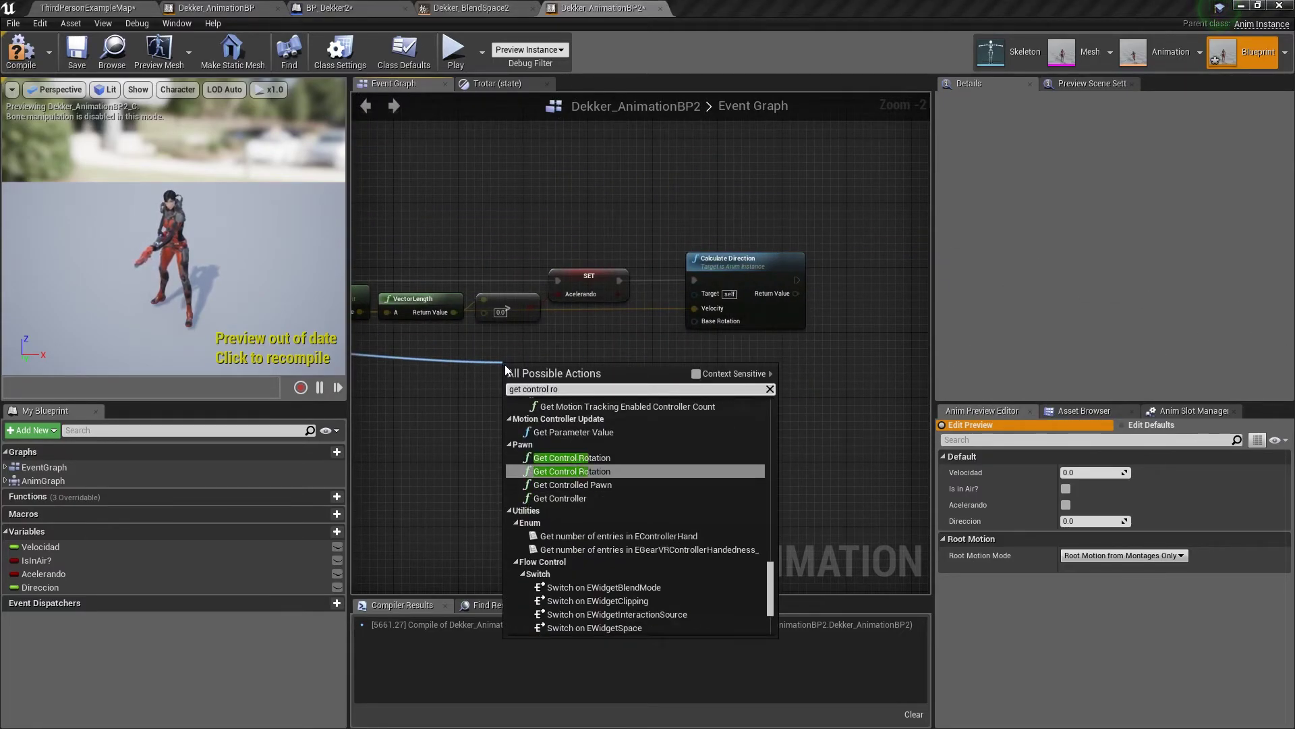
pyautogui.click(602, 458)
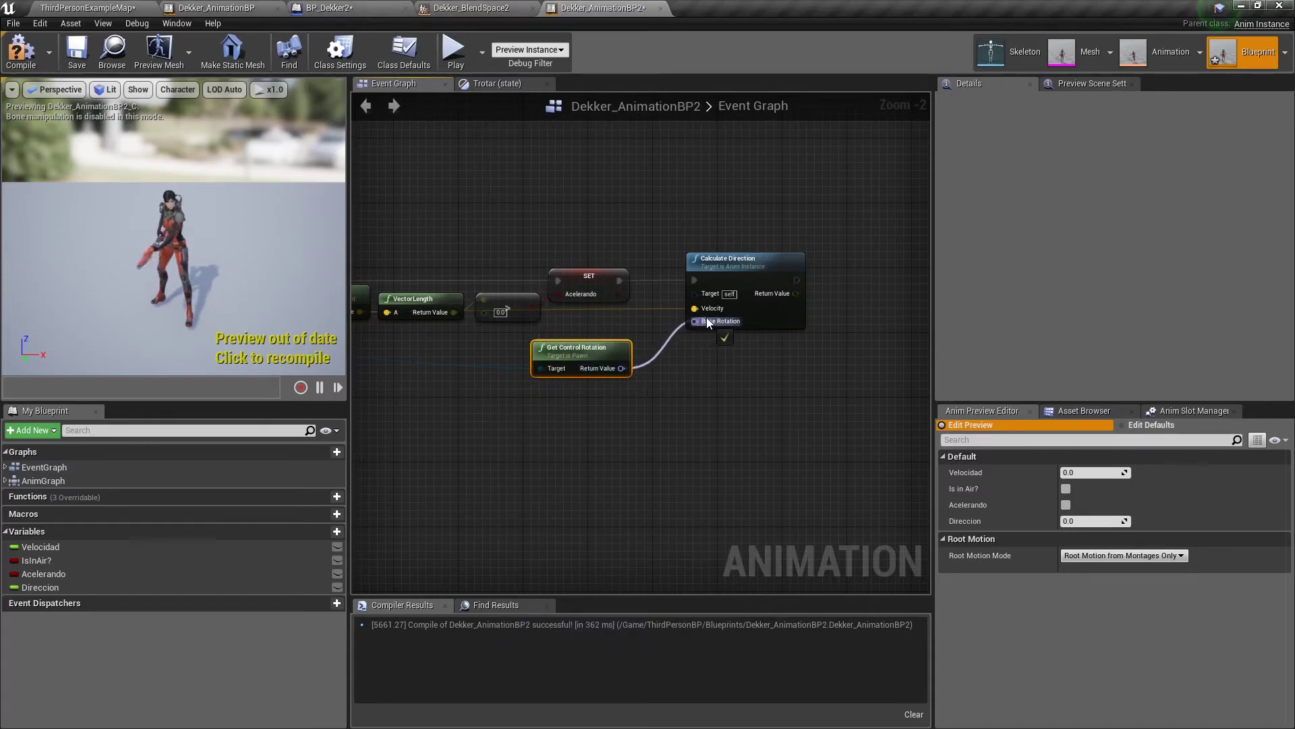
# Add a Set Direccion node fed by Calculate Direction's Return Value
pyautogui.moveTo(721, 470); pyautogui.dragTo(556, 460, button='right')
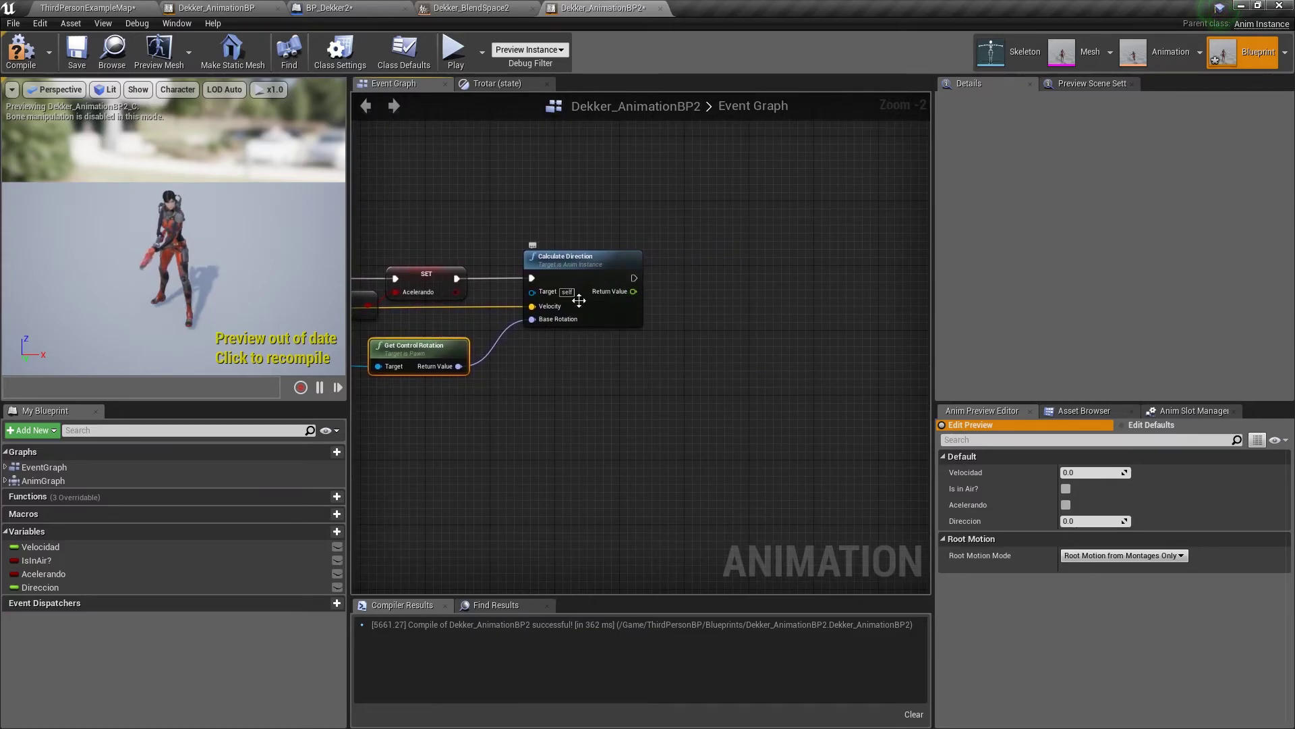
pyautogui.moveTo(44, 588); pyautogui.dragTo(621, 367)
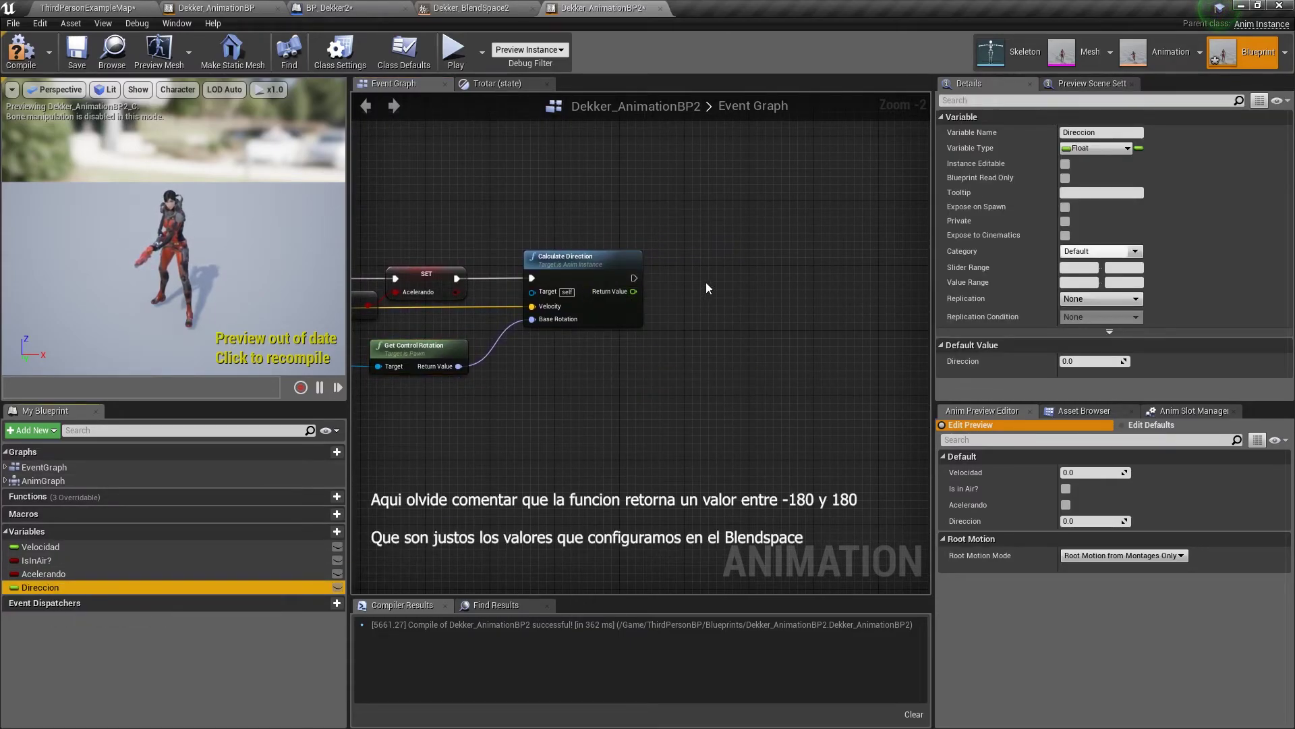
pyautogui.click(735, 325)
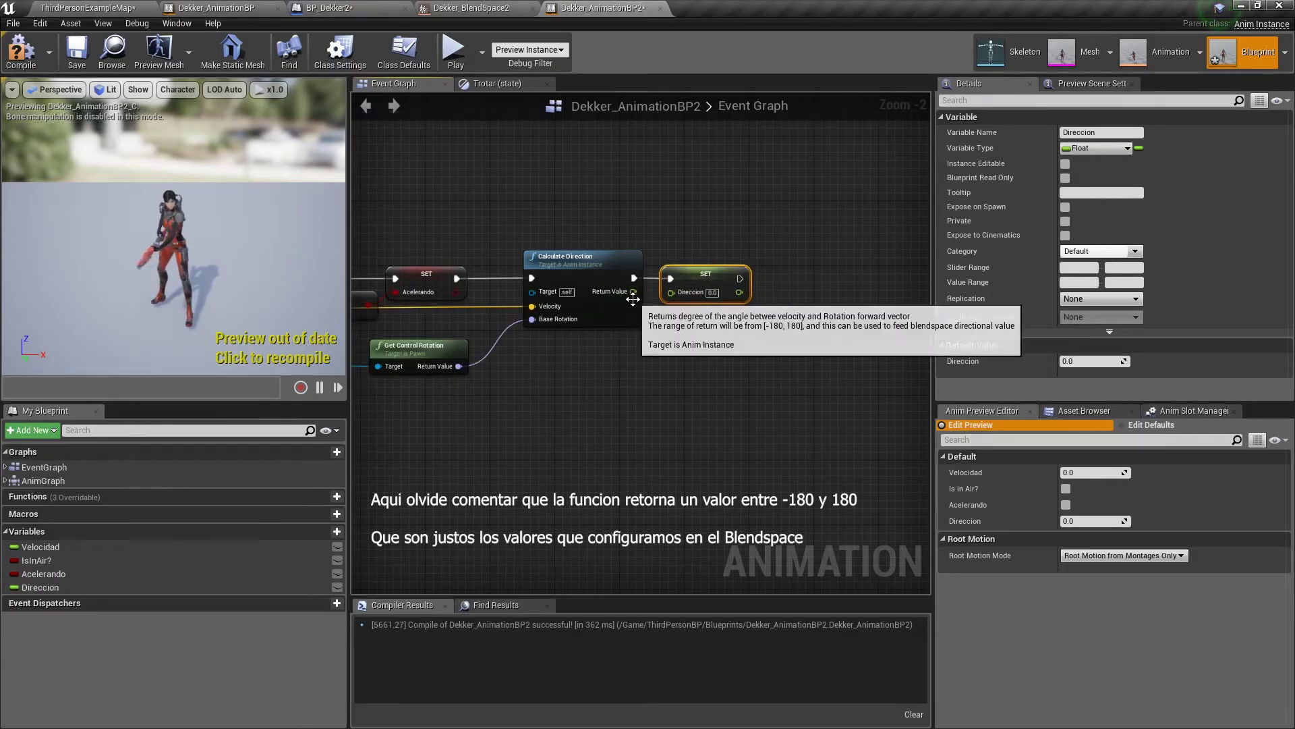
pyautogui.moveTo(670, 293); pyautogui.dragTo(638, 300)
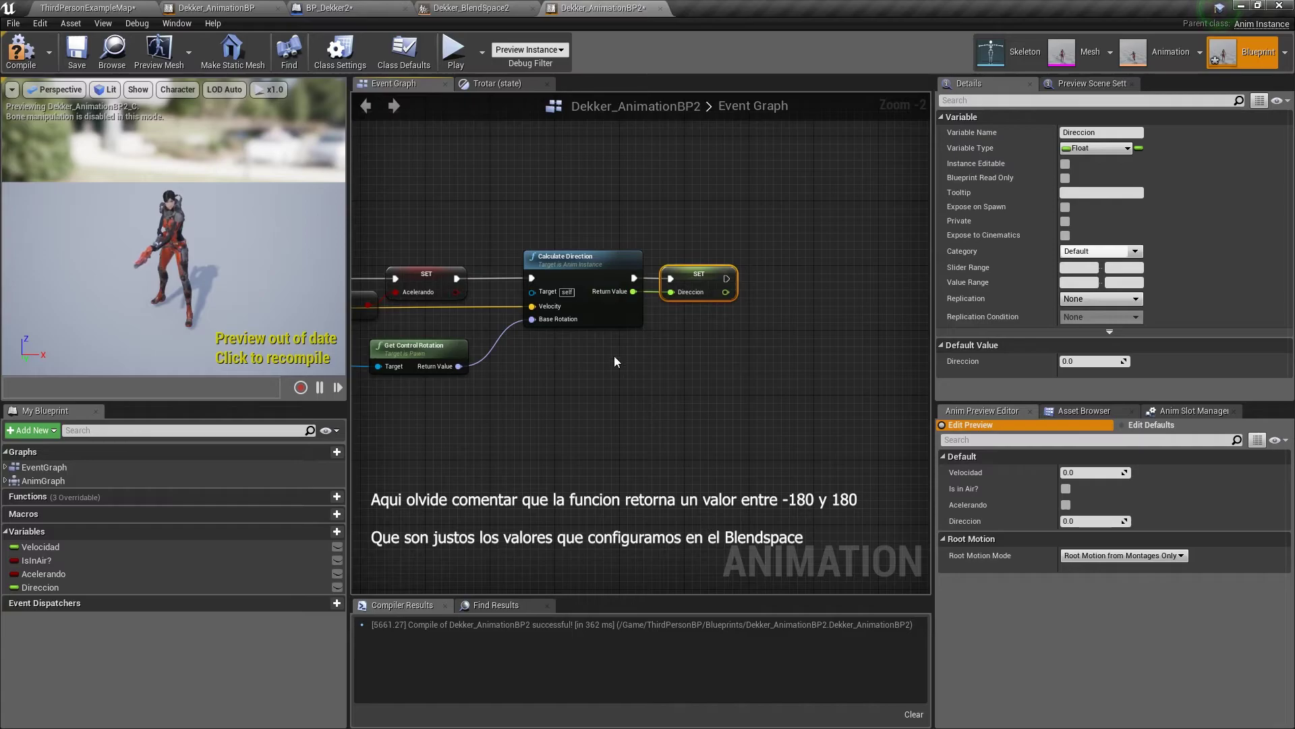
# Compile and save Dekker_AnimationBP2
pyautogui.click(21, 54)
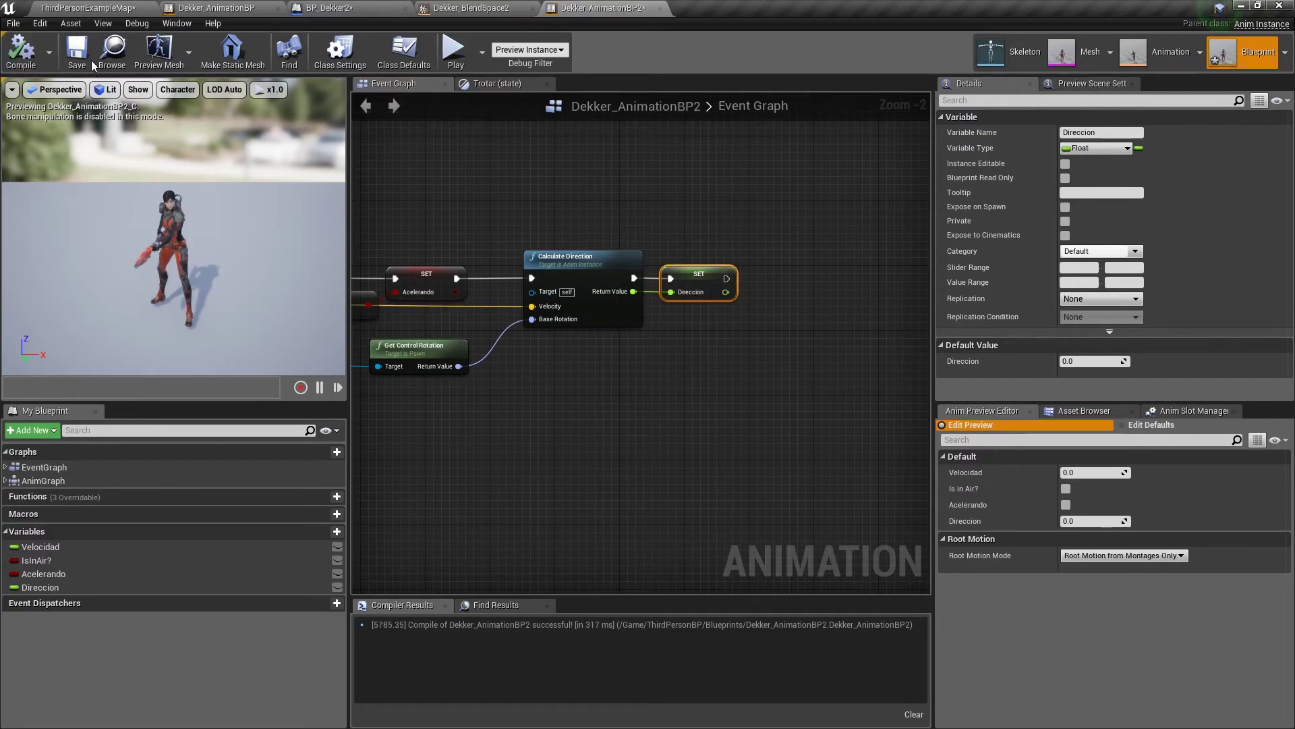
pyautogui.click(77, 53)
pyautogui.click(88, 8)
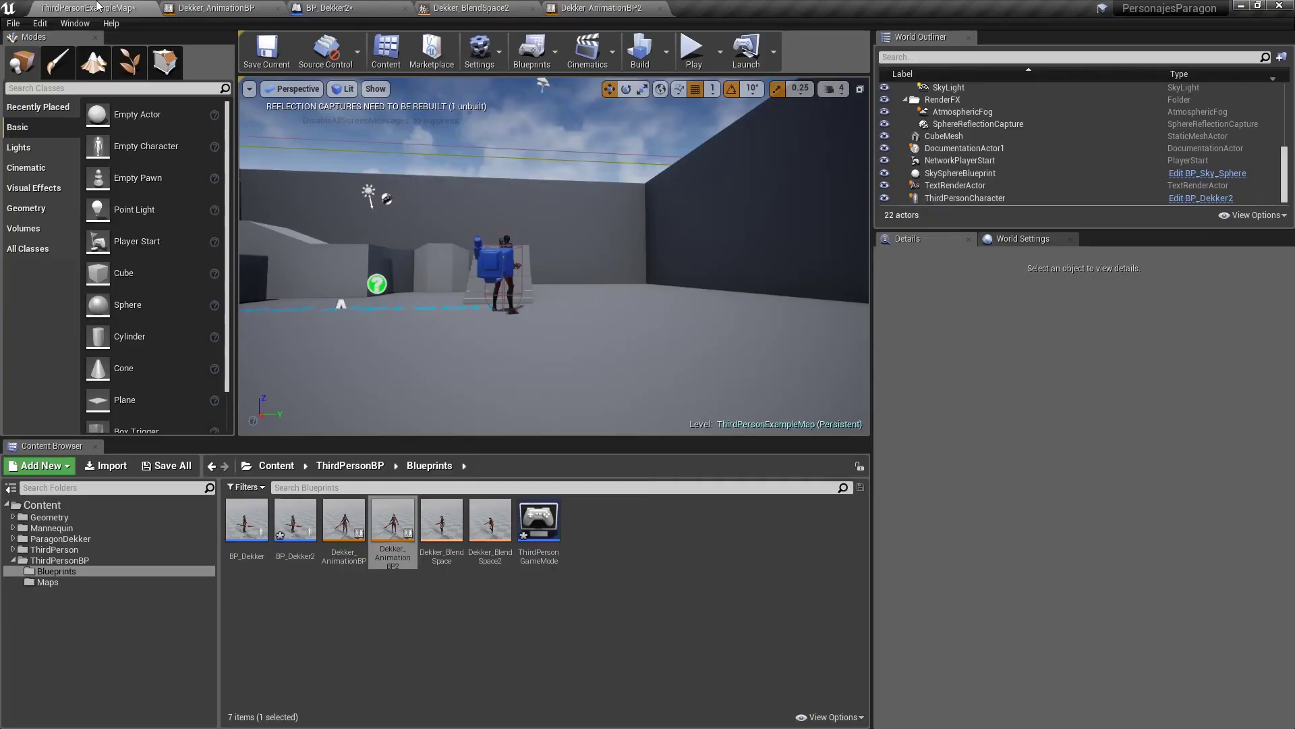
# Play the level, steering the character around the stairs and walls with W and S, then stop
pyautogui.click(691, 60)
pyautogui.press('w')
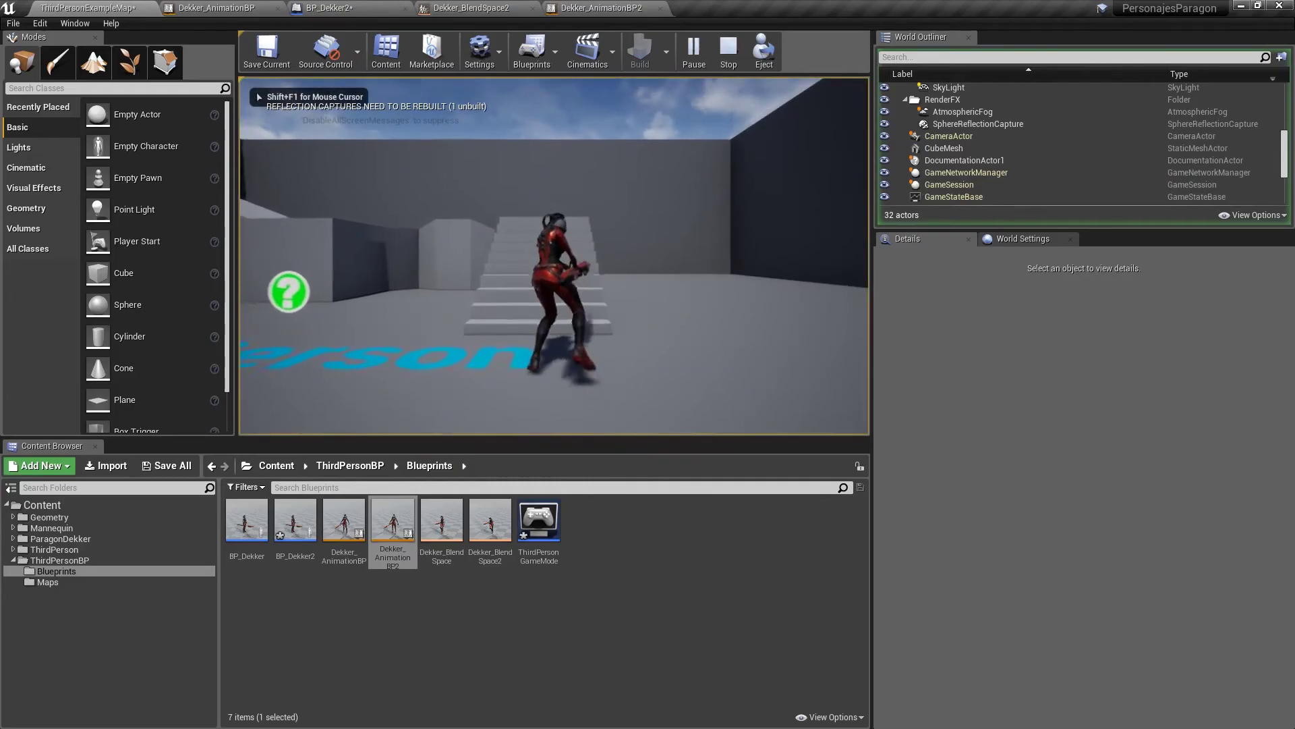
pyautogui.press('w')
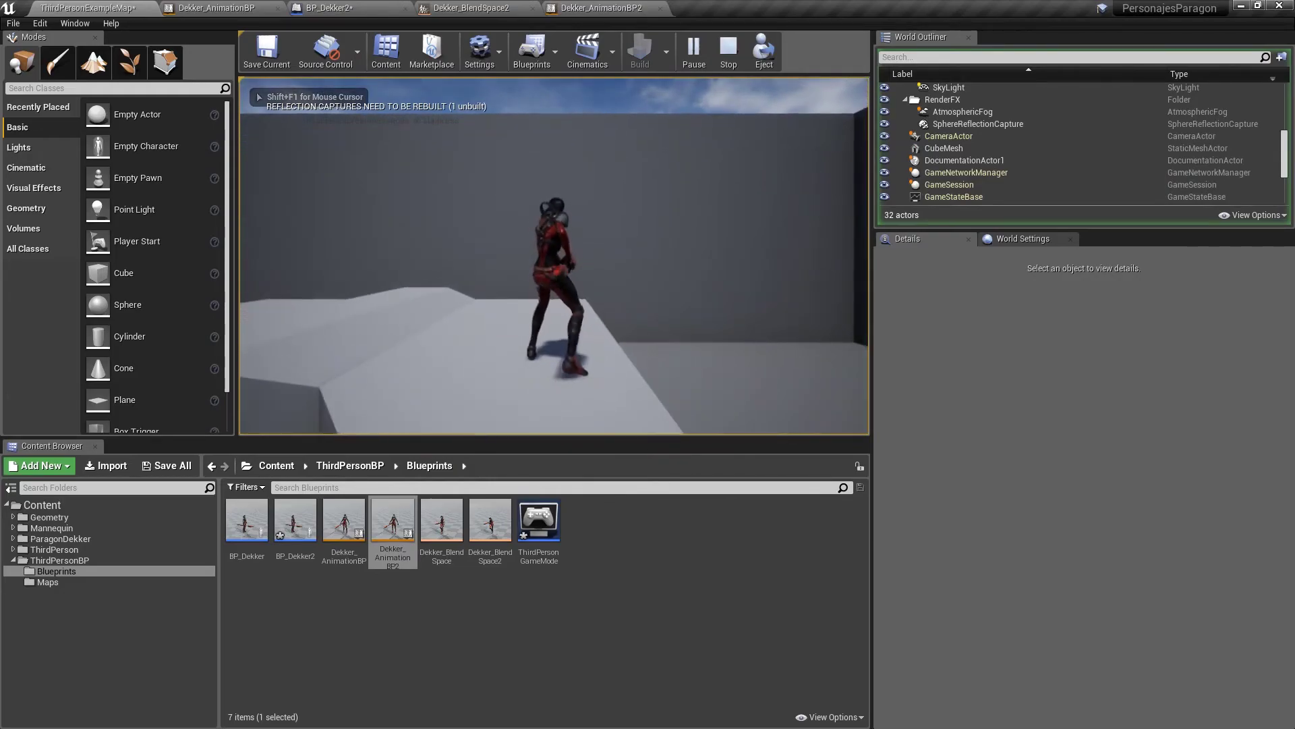
pyautogui.press('w')
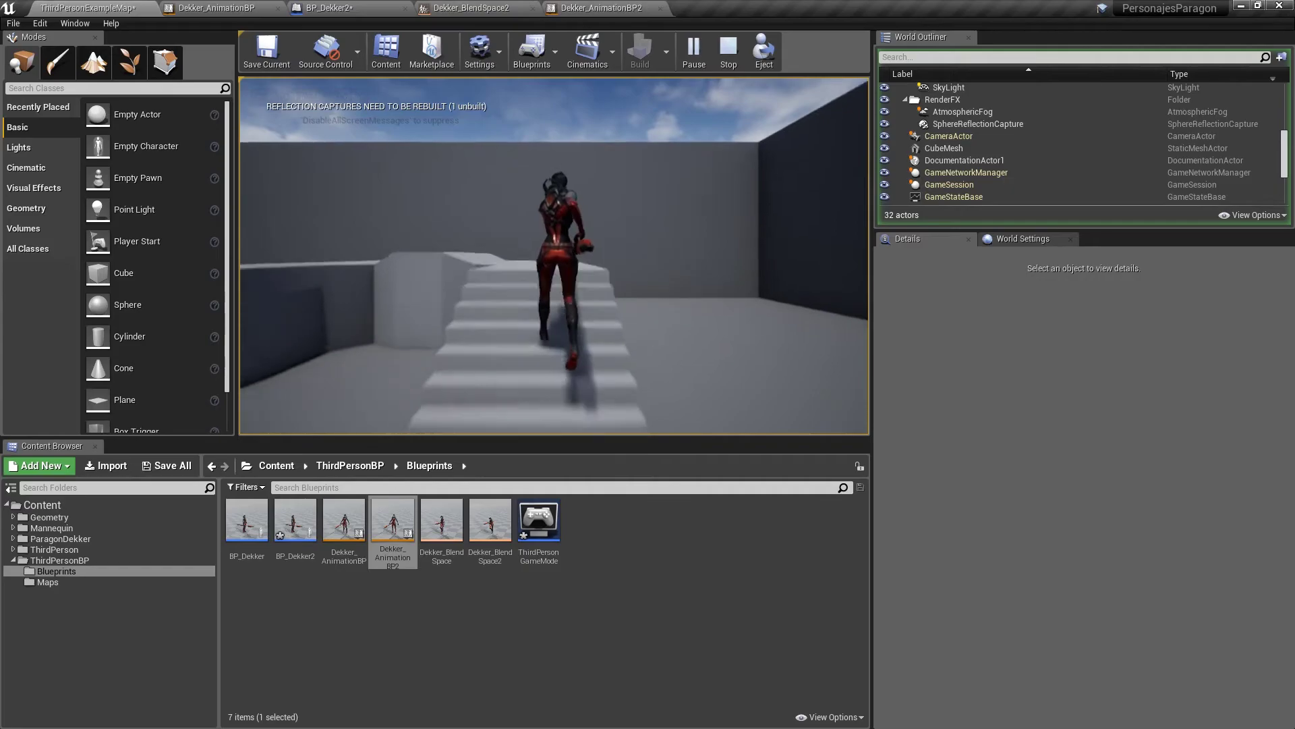
pyautogui.press('w')
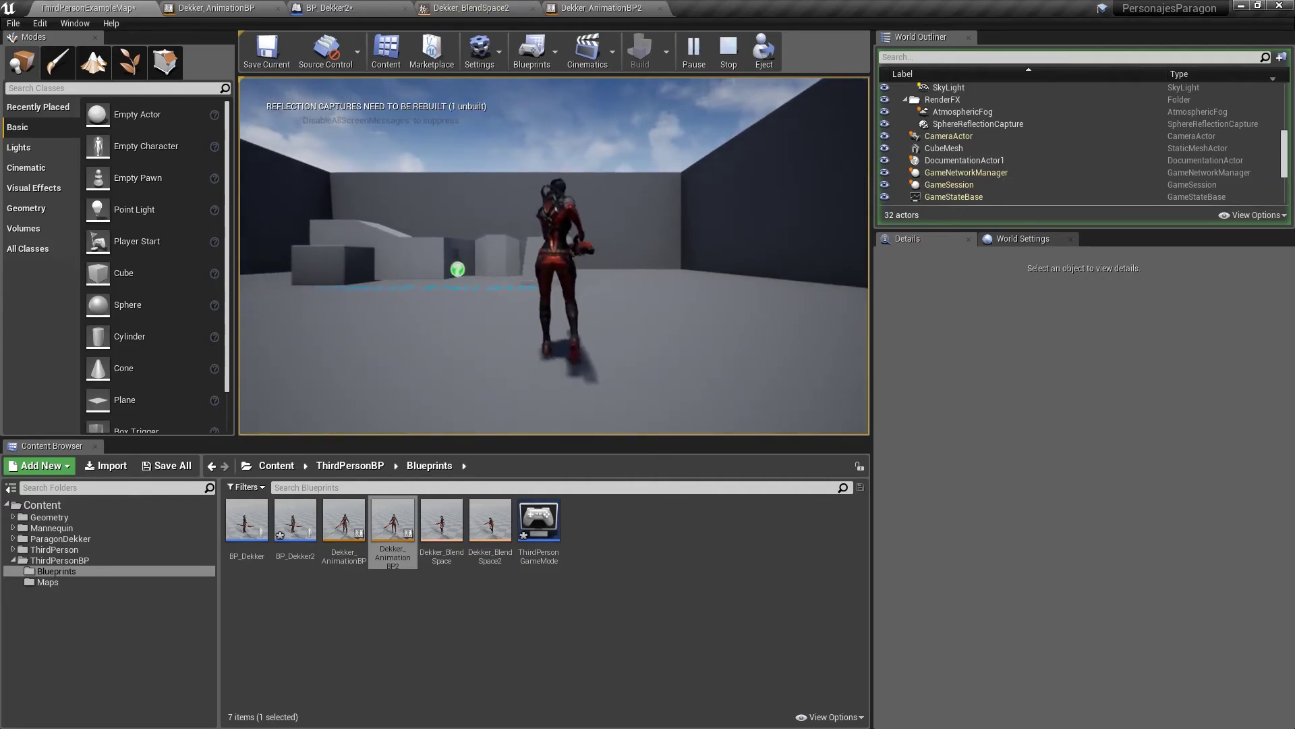
pyautogui.press('s')
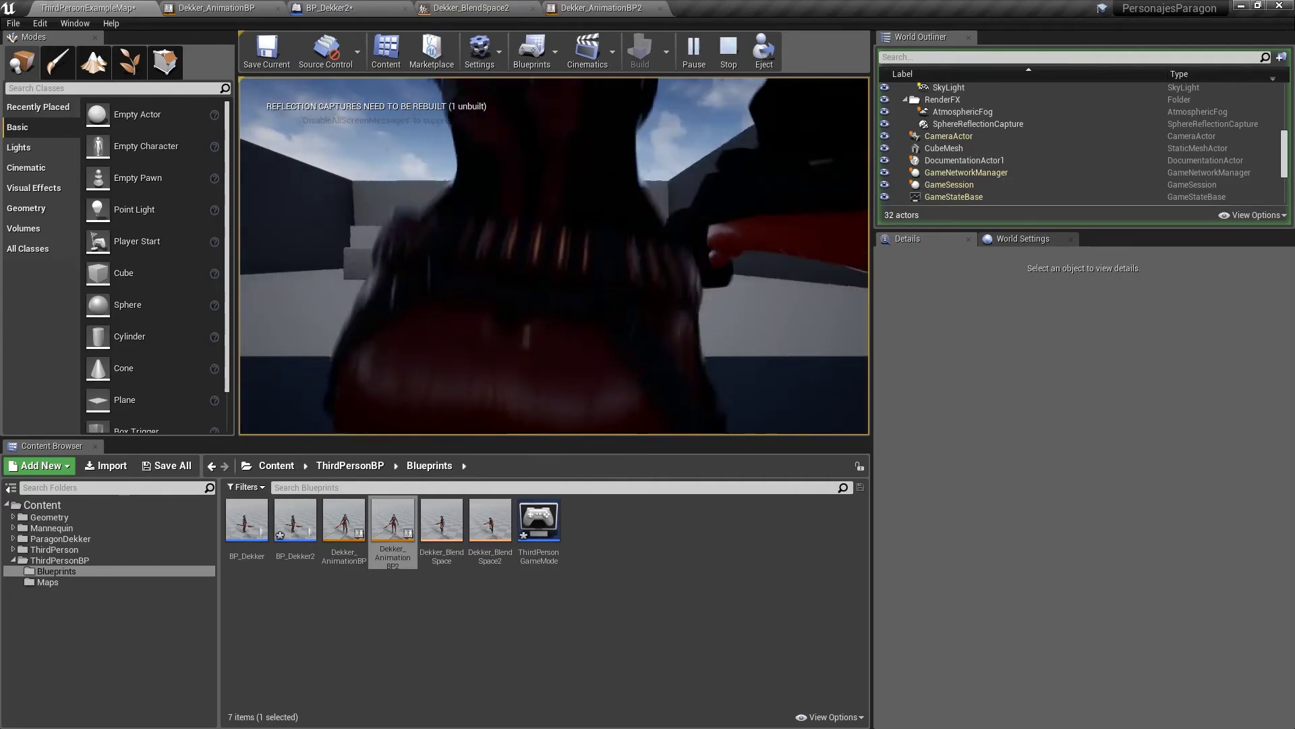
pyautogui.press('w')
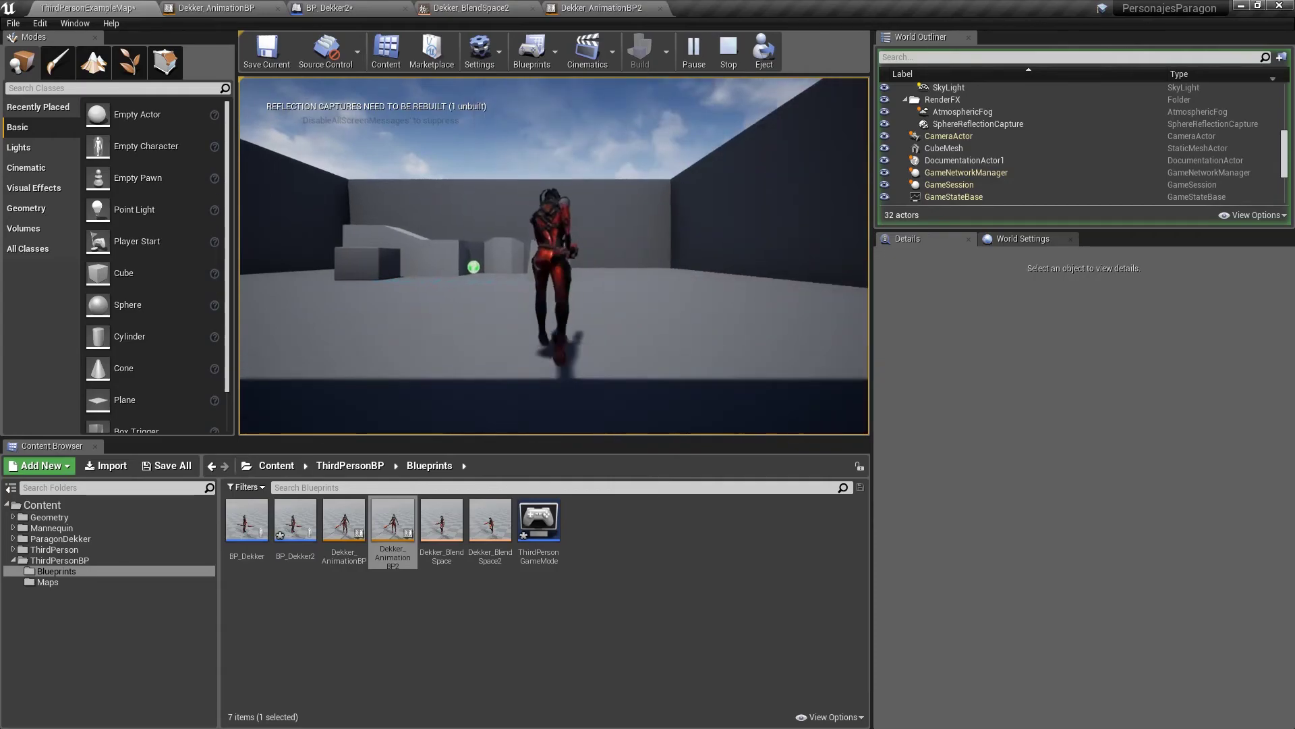
pyautogui.press('w')
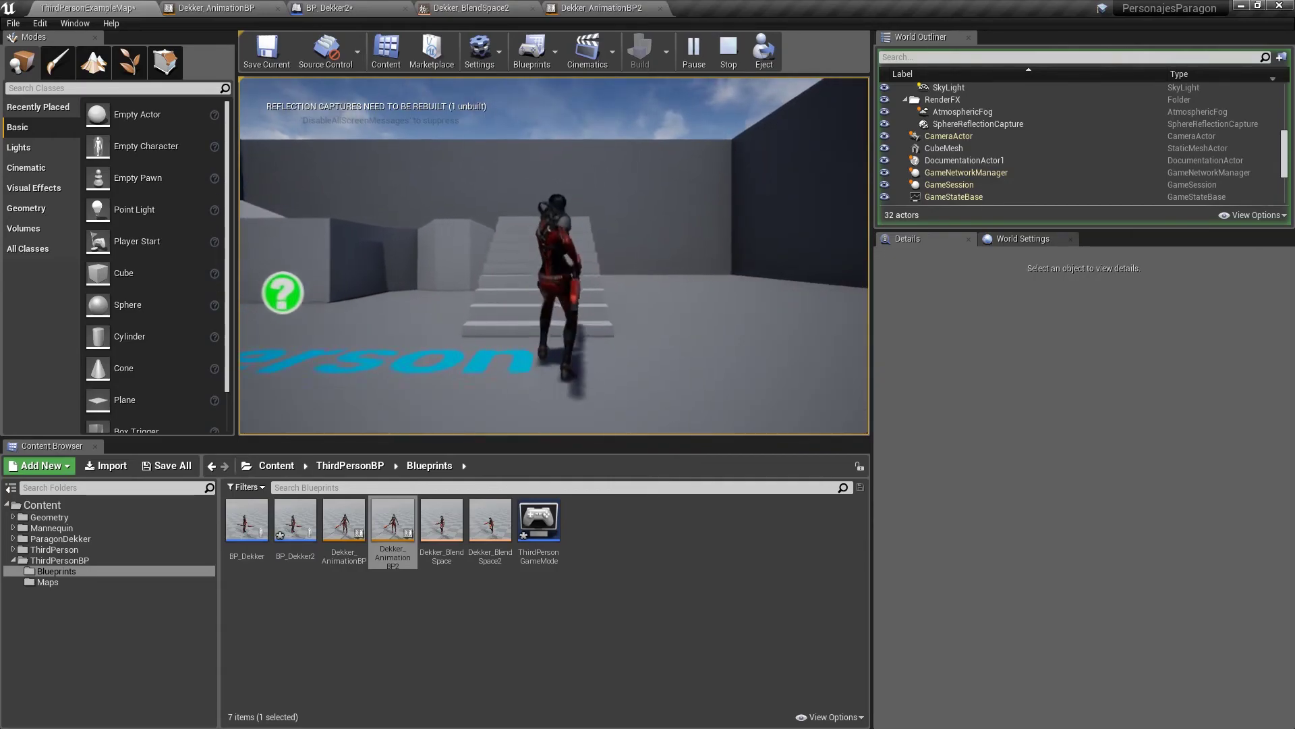
pyautogui.press('w')
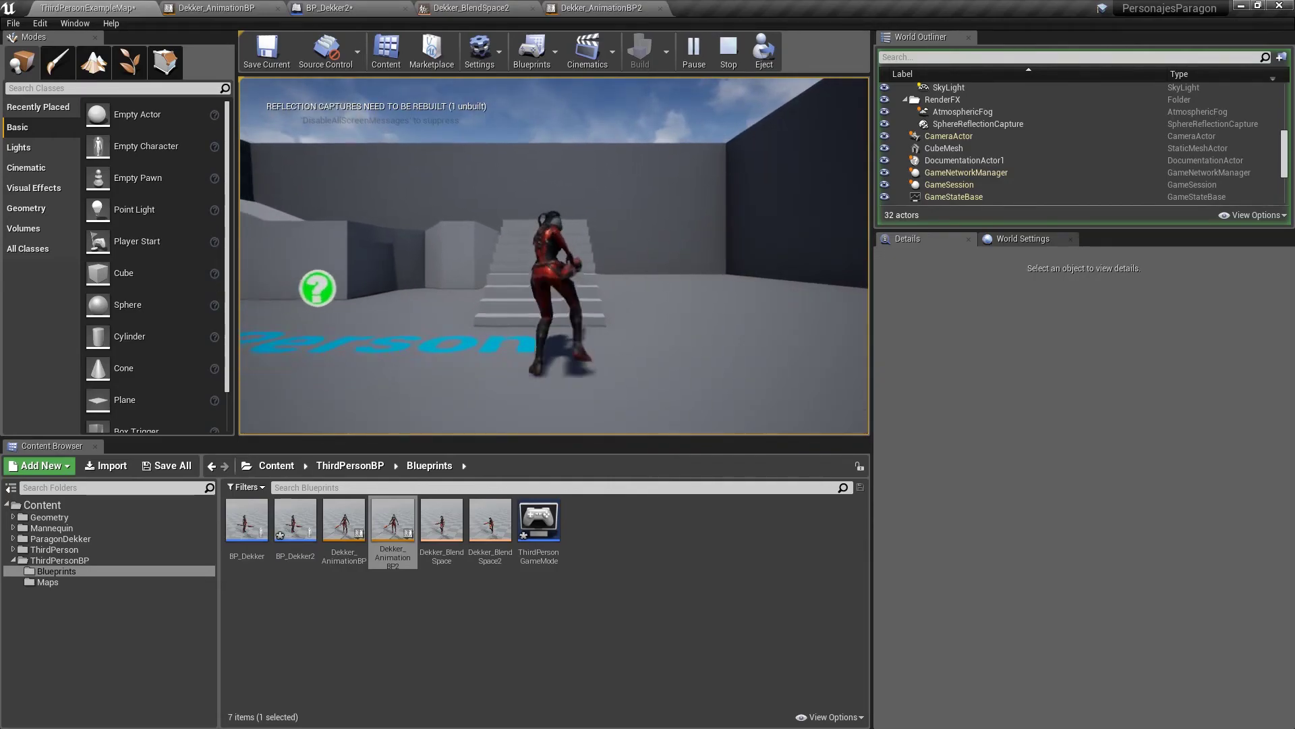
pyautogui.press('w')
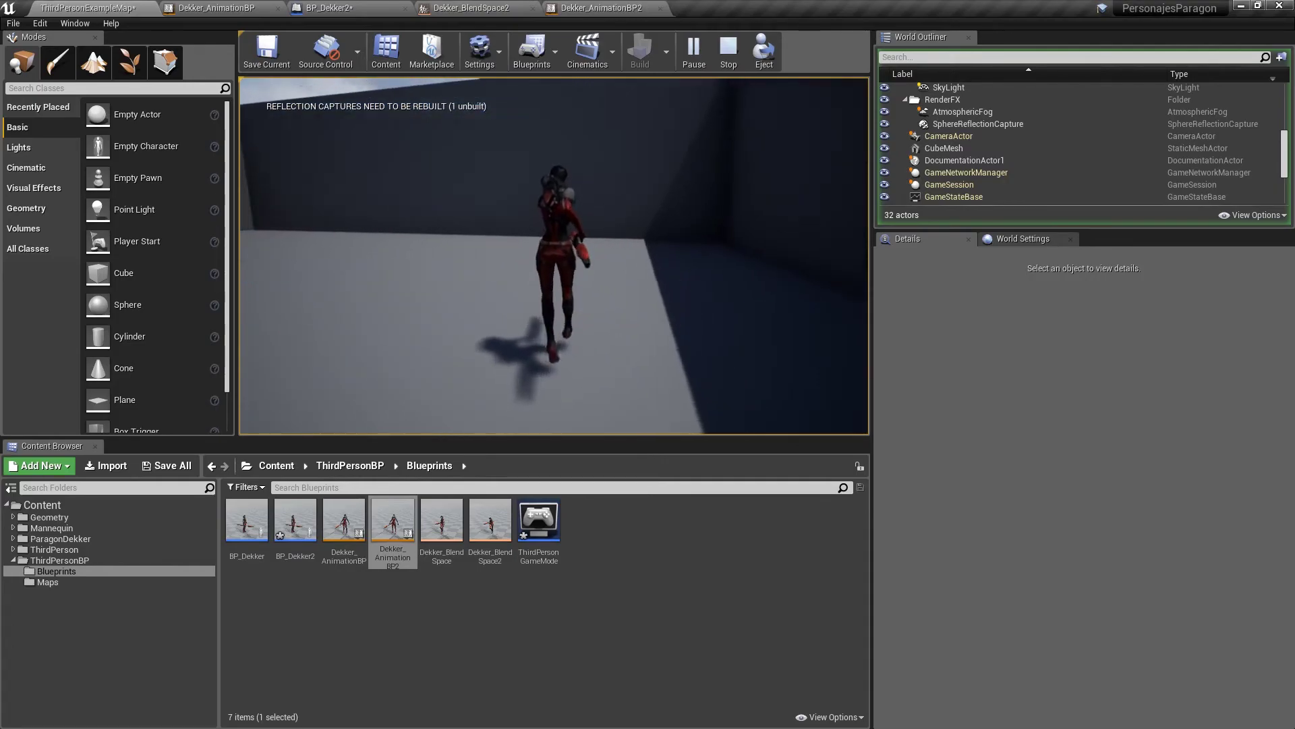
pyautogui.press('w')
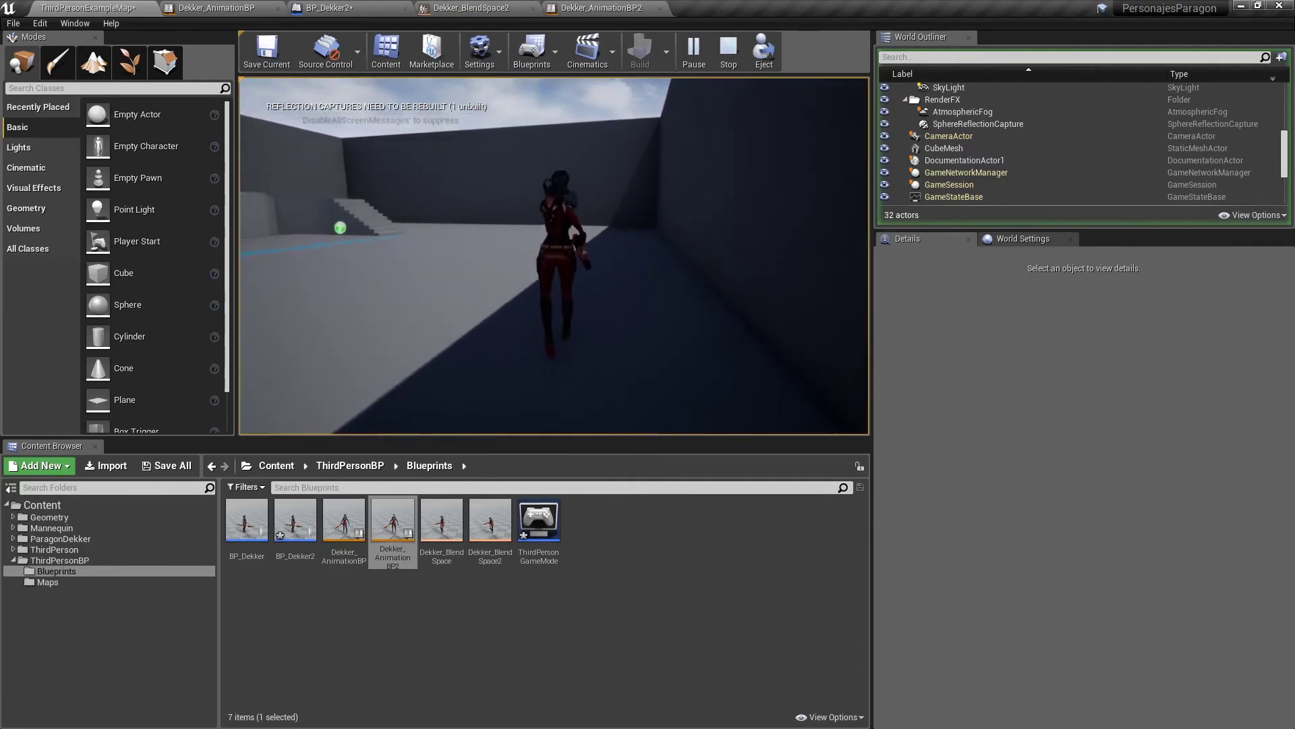
pyautogui.press('w')
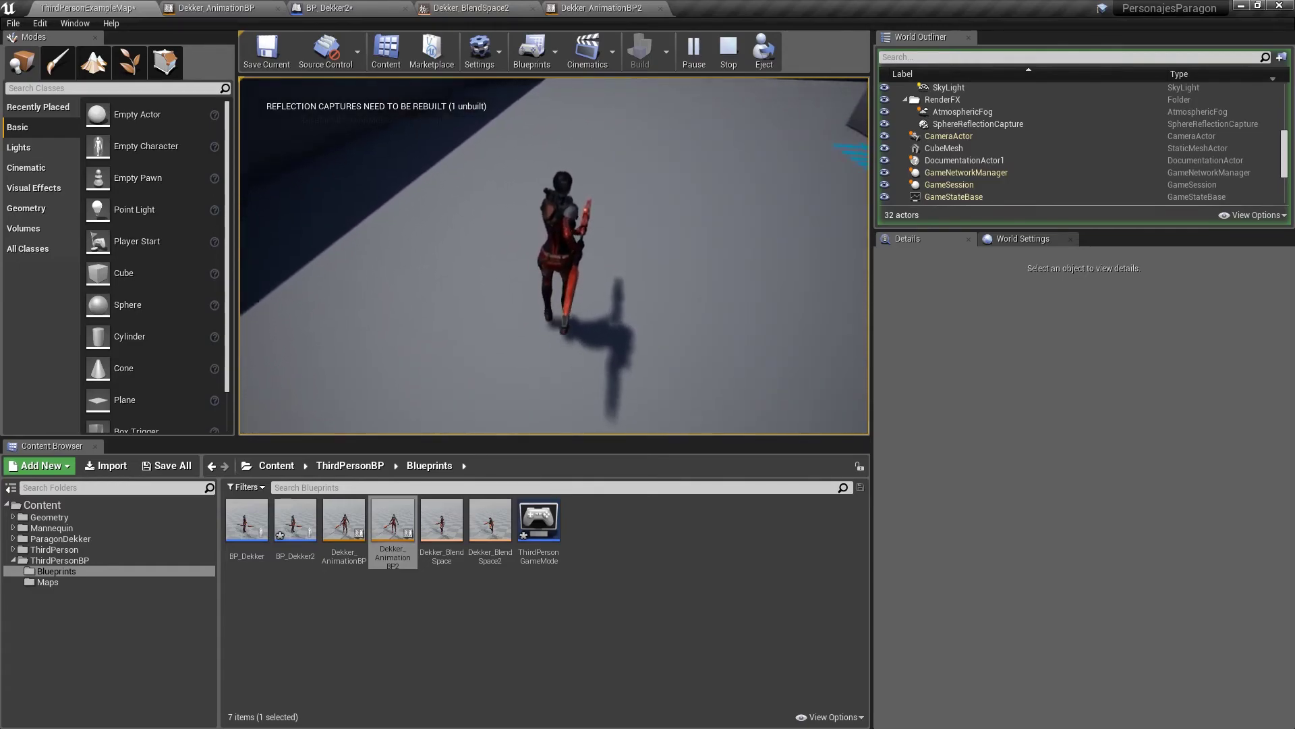
pyautogui.press('w')
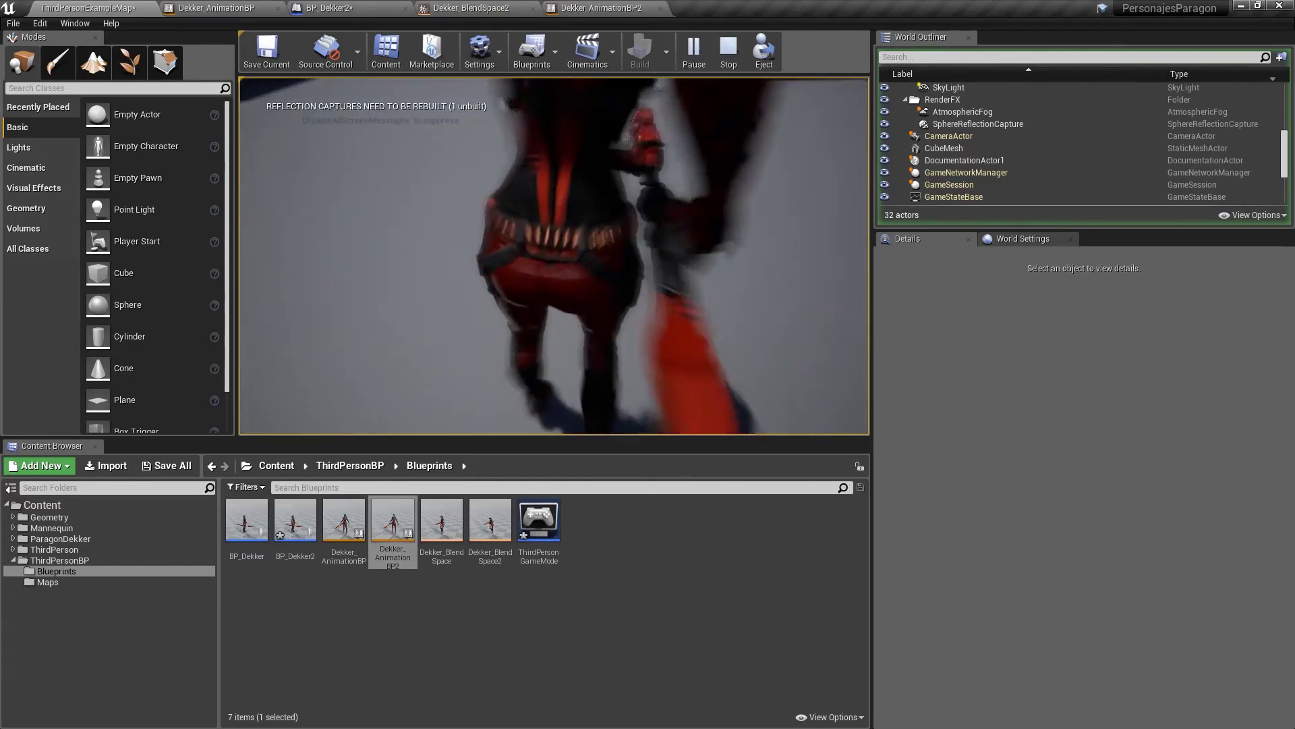
pyautogui.press('w')
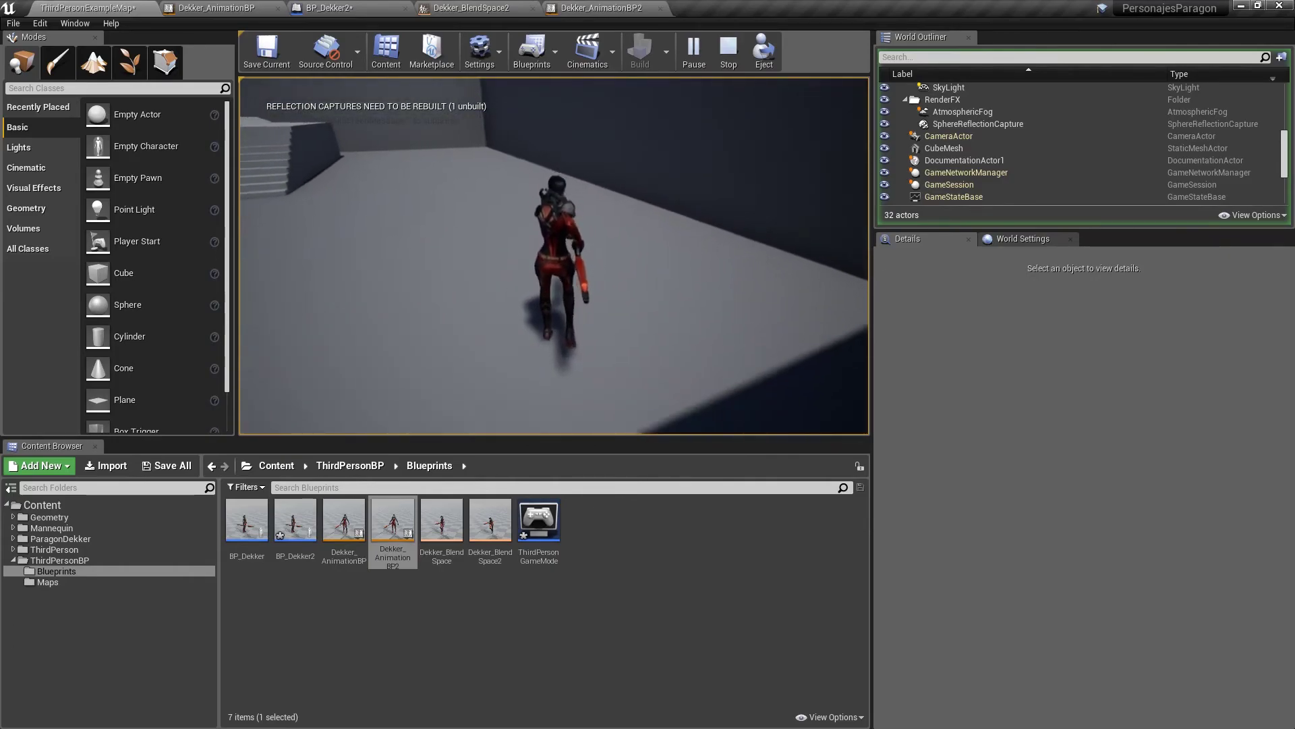
pyautogui.press('w')
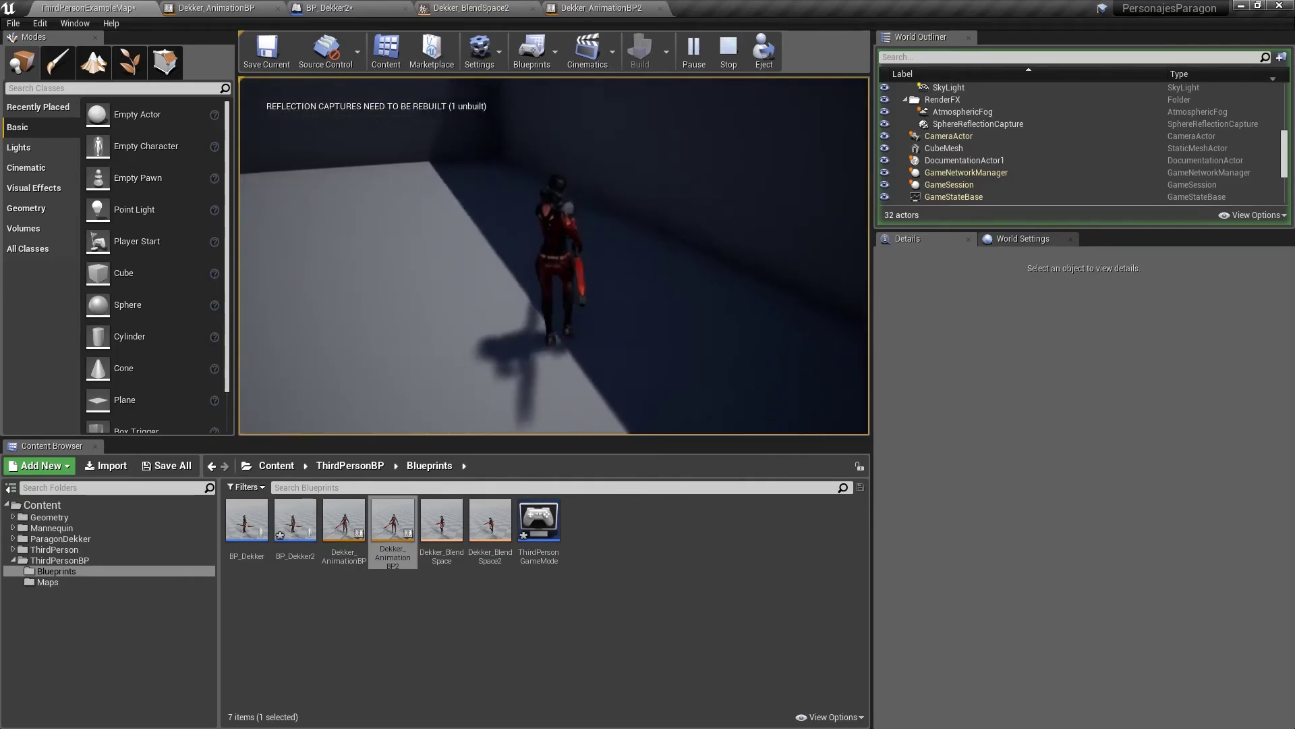
pyautogui.press('w')
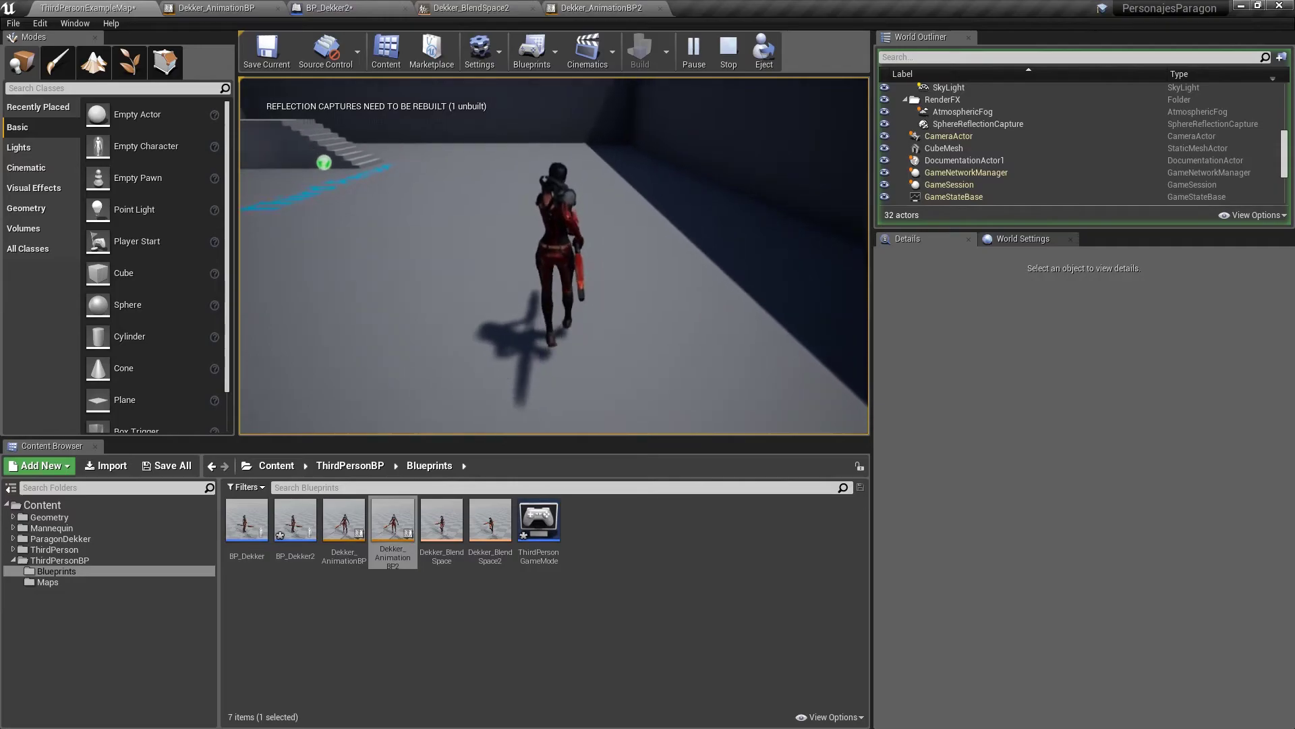
pyautogui.press('w')
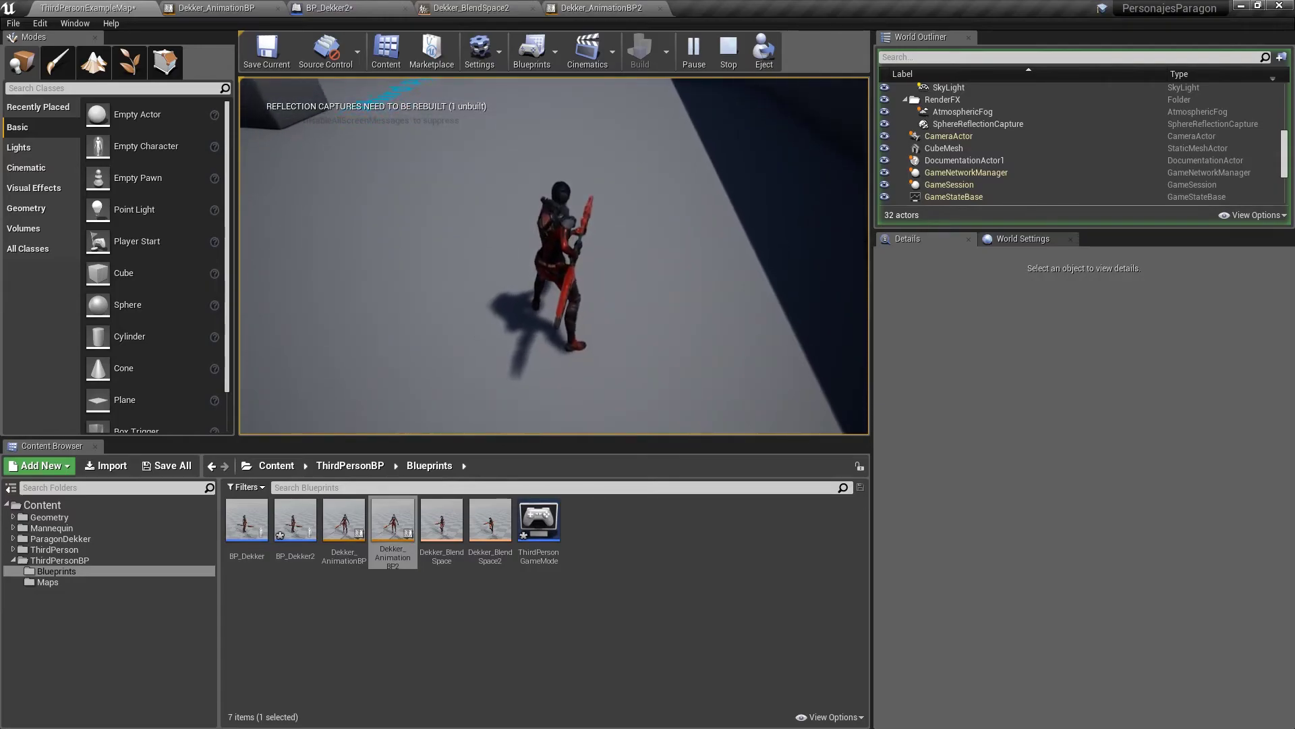
pyautogui.press('Escape')
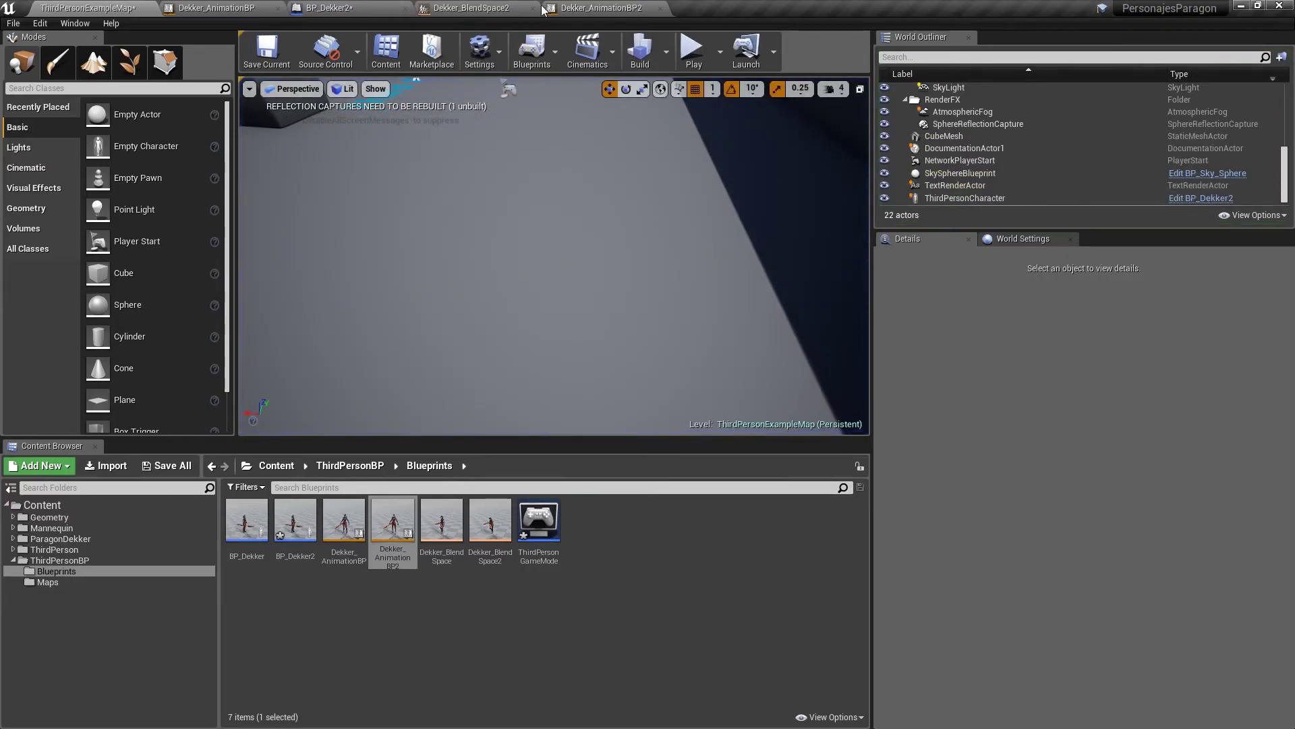
# Place Jog_Left at Direccion -90 and Jog_Right at 90 on Dekker_BlendSpace2's top row, then save
pyautogui.click(500, 12)
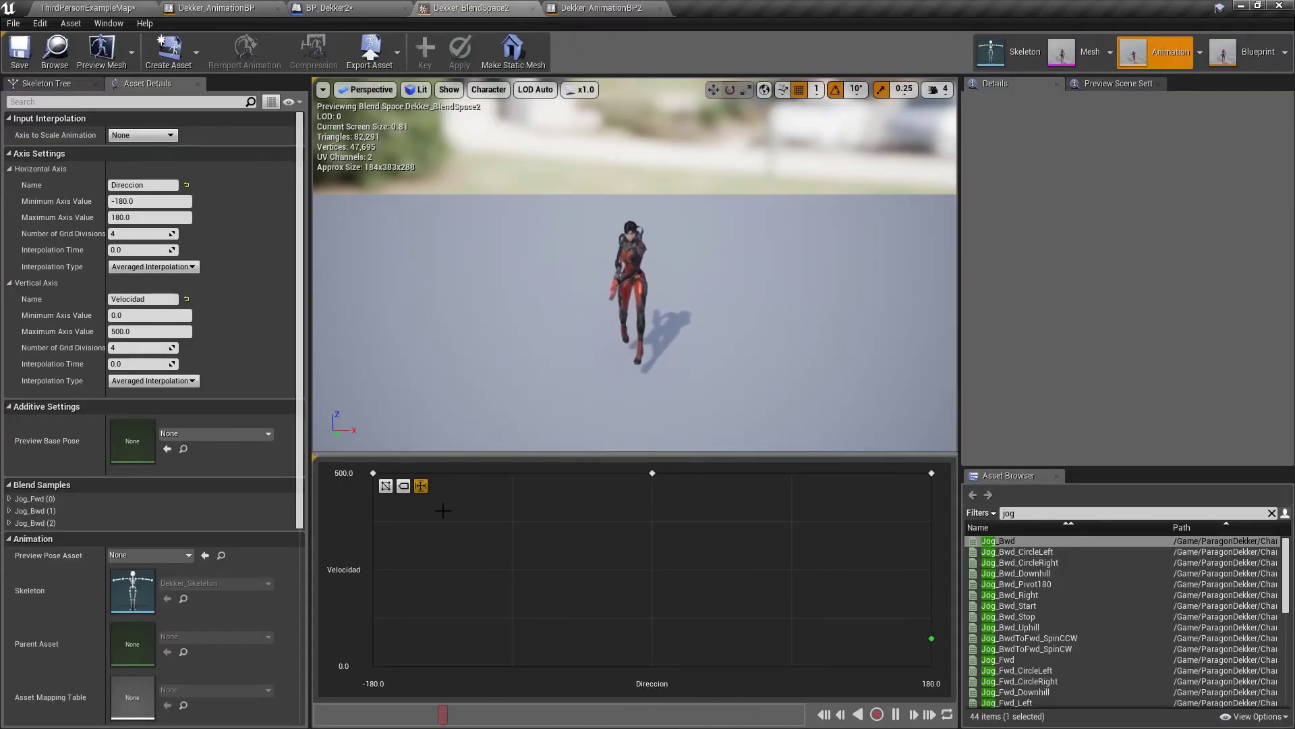
pyautogui.scroll(-3, 1036, 556)
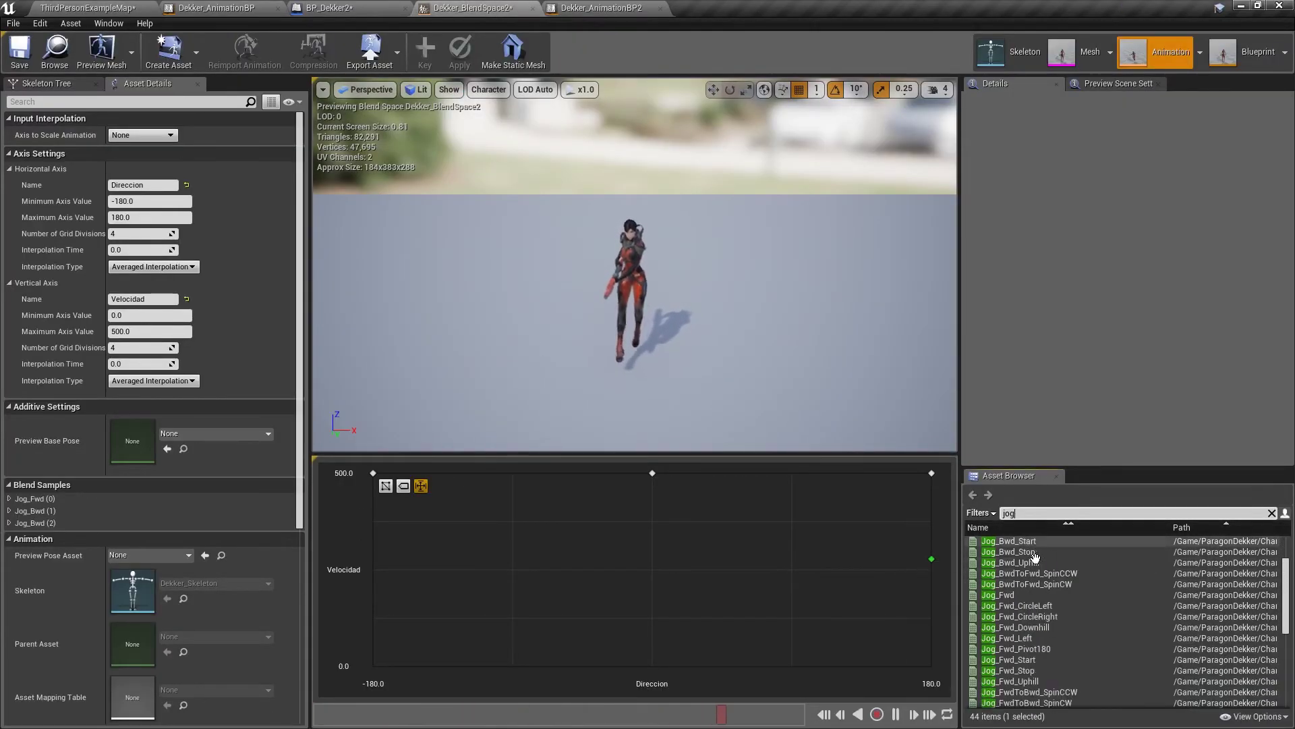
pyautogui.scroll(-3, 1036, 557)
pyautogui.moveTo(1014, 649); pyautogui.dragTo(513, 473)
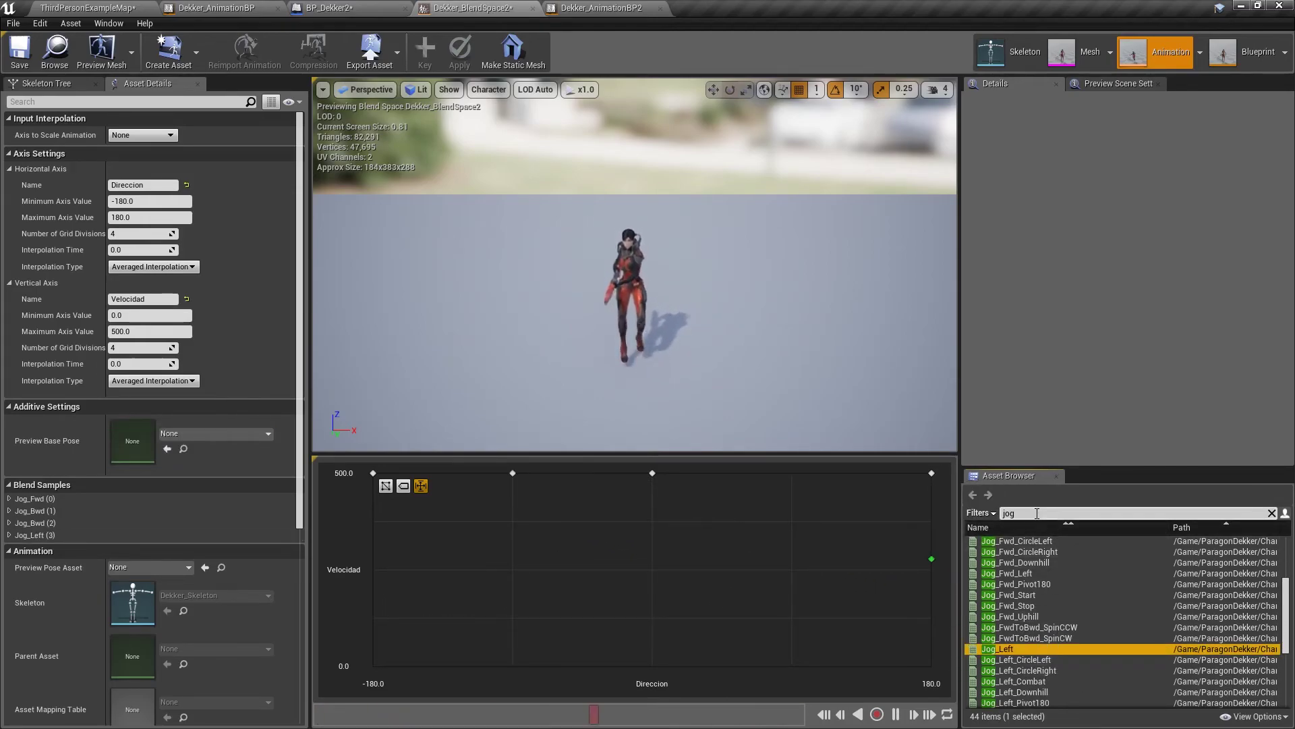
pyautogui.scroll(-6, 1063, 600)
pyautogui.moveTo(1005, 616); pyautogui.dragTo(796, 485)
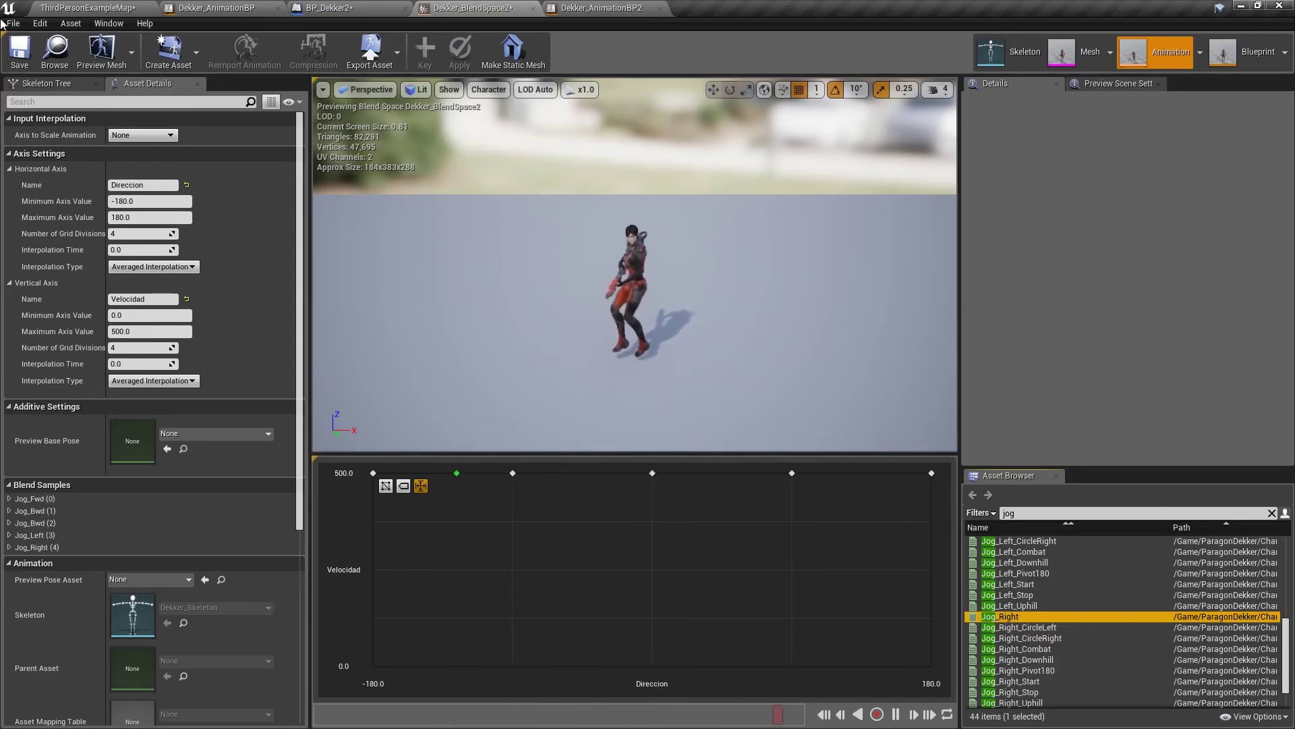
pyautogui.click(20, 51)
# Play ThirdPersonExampleMap and jog Dekker left, forward and right
pyautogui.click(88, 7)
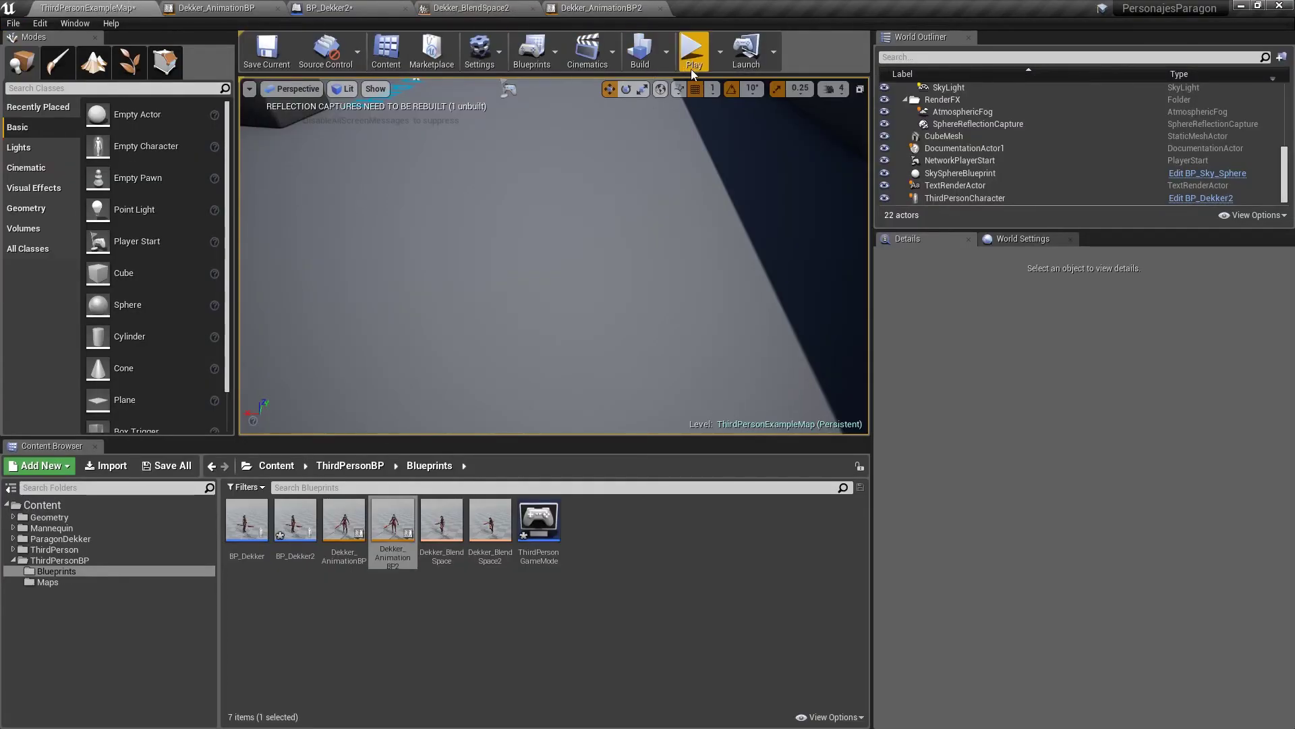
pyautogui.click(693, 46)
pyautogui.press('a')
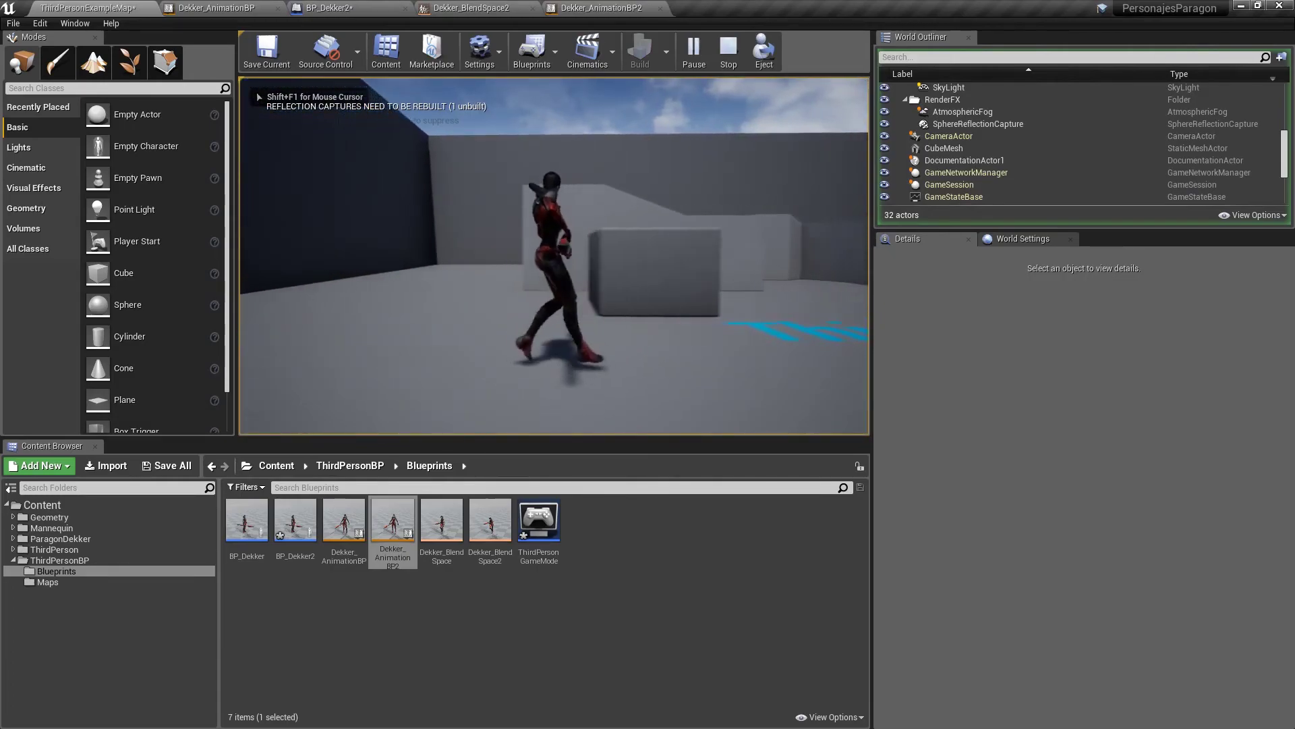
pyautogui.press('w')
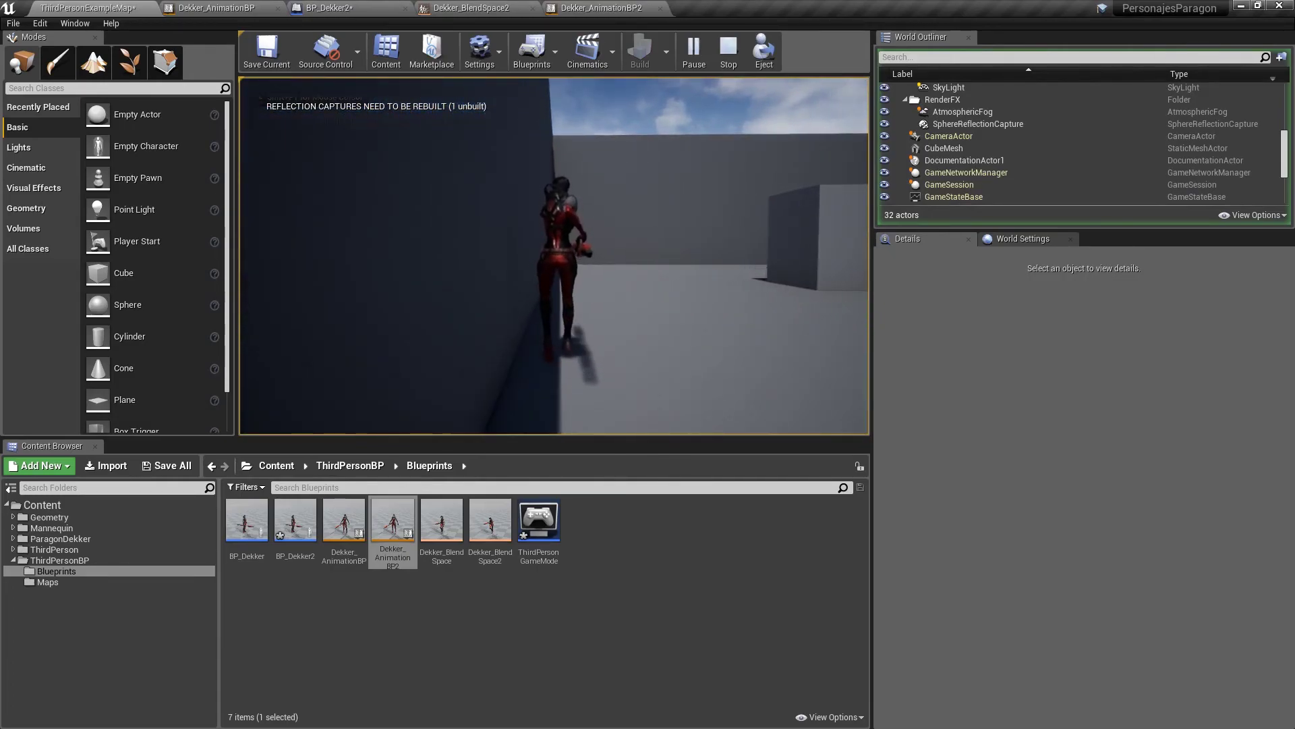
pyautogui.press('d')
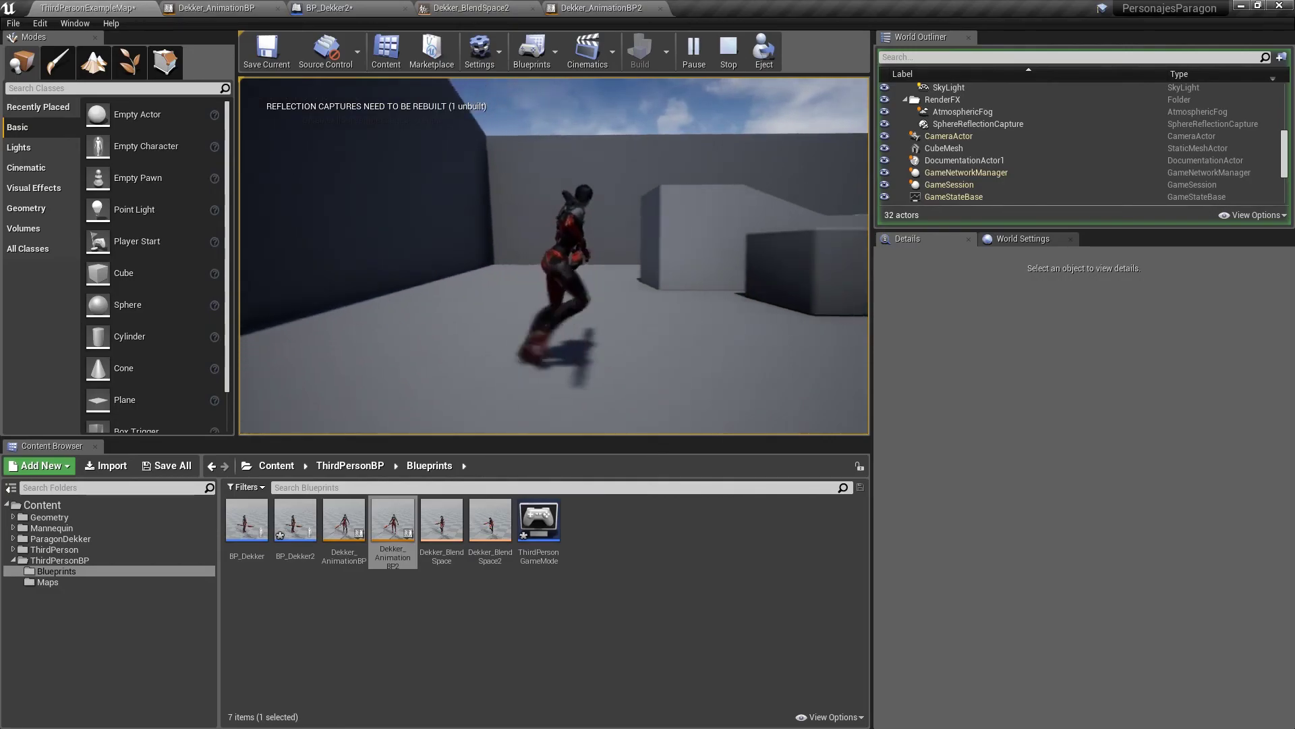
# Keep jogging forward, right, forward and left, then switch the game to fullscreen
pyautogui.press('w')
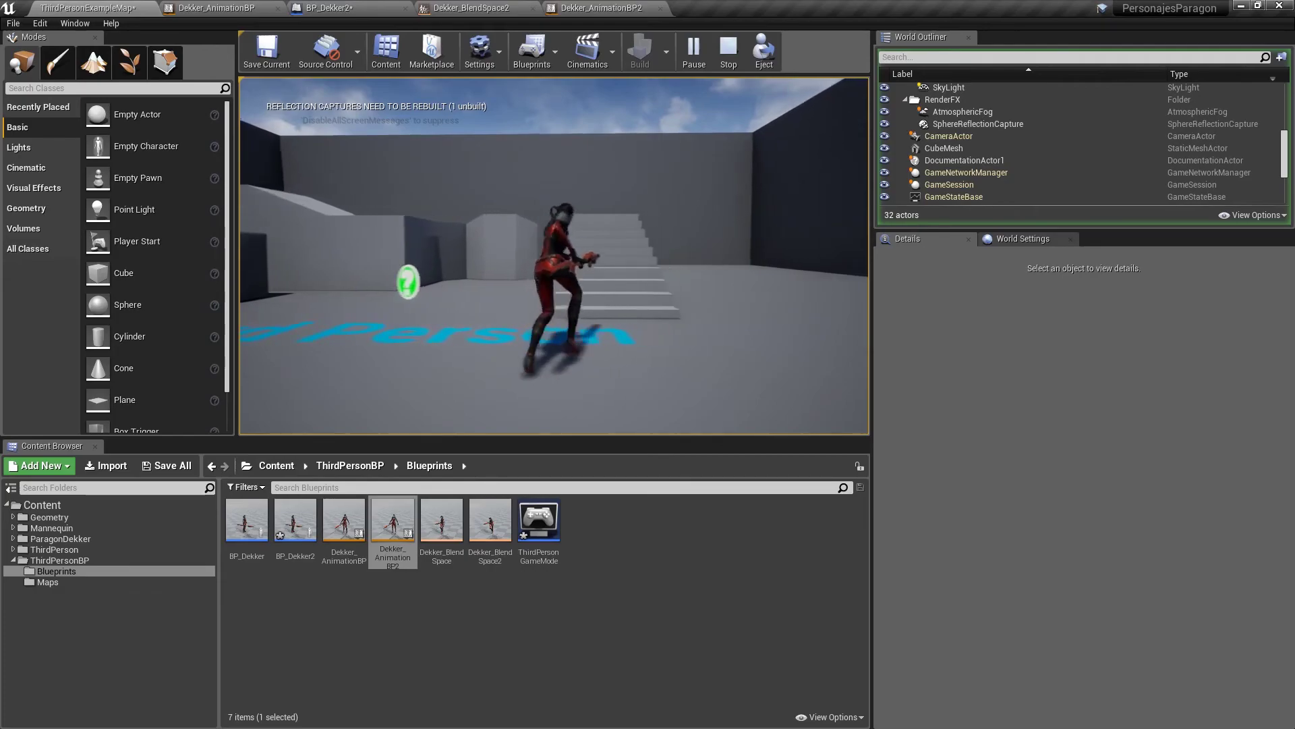
pyautogui.press('d')
pyautogui.press('w')
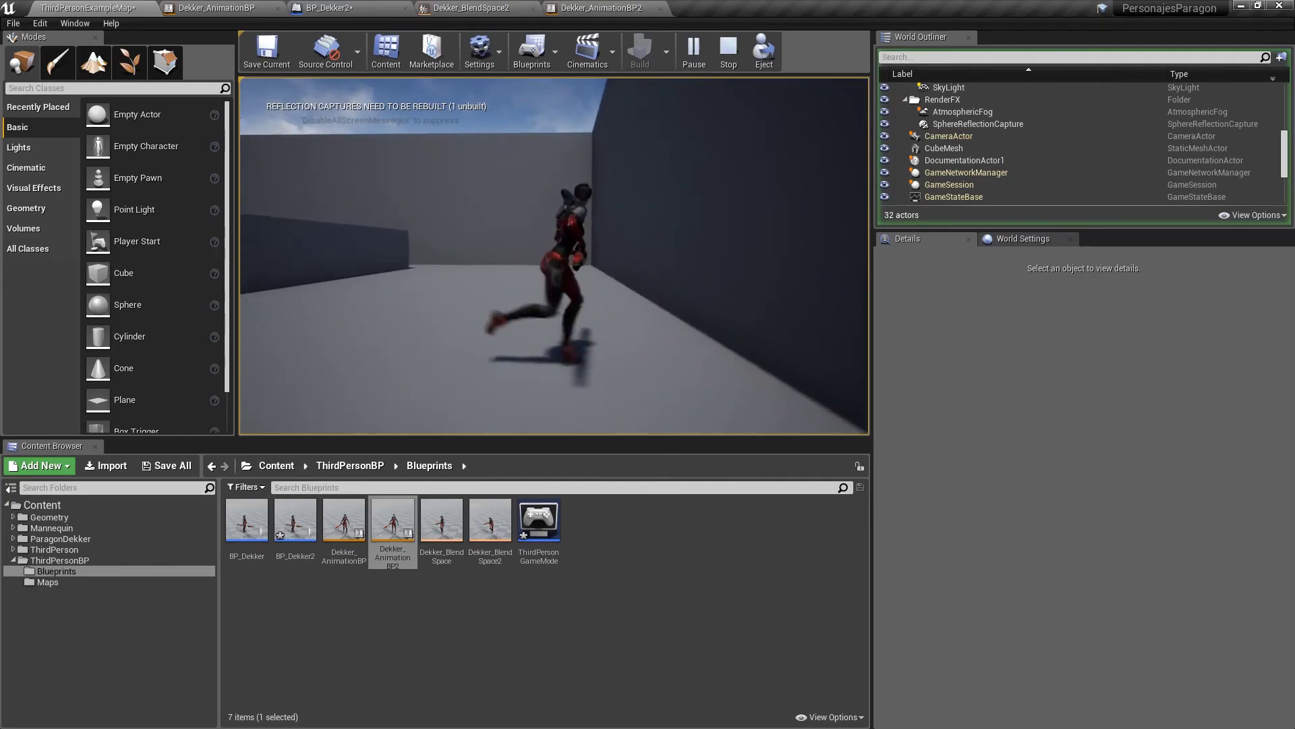
pyautogui.press('a')
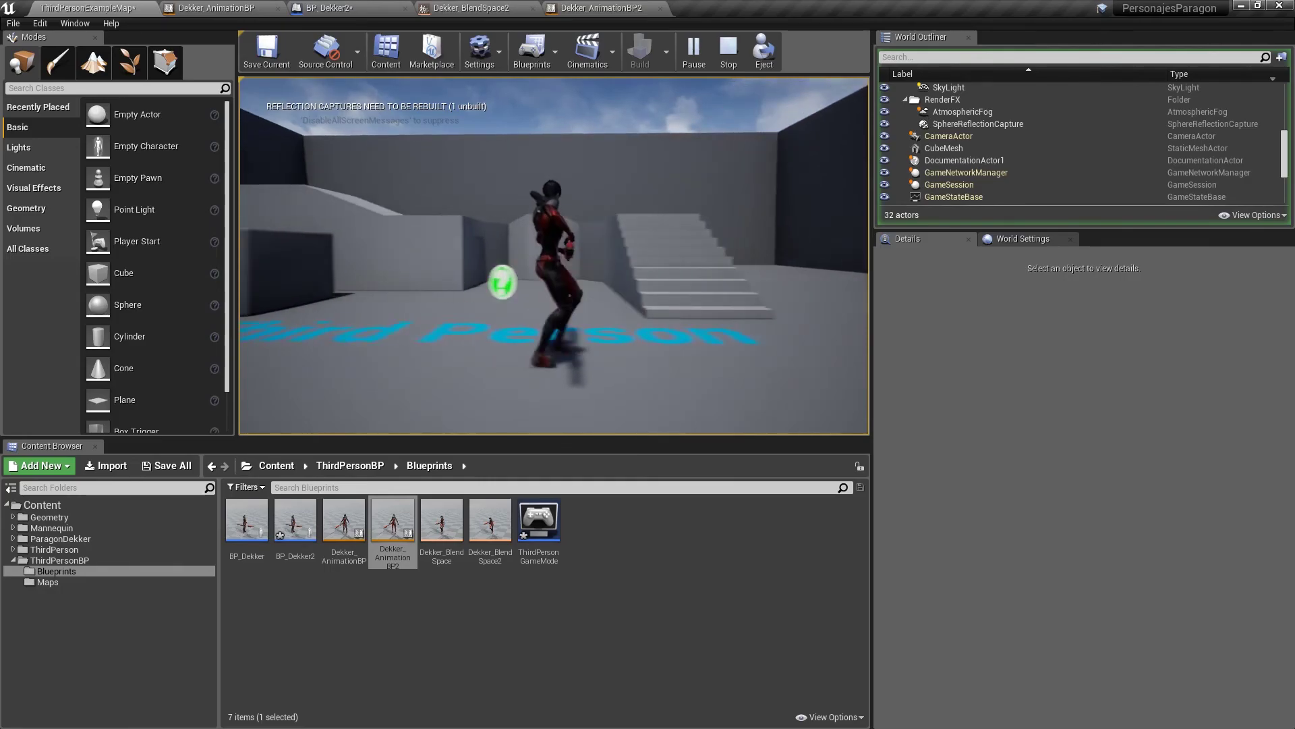
pyautogui.press('F11')
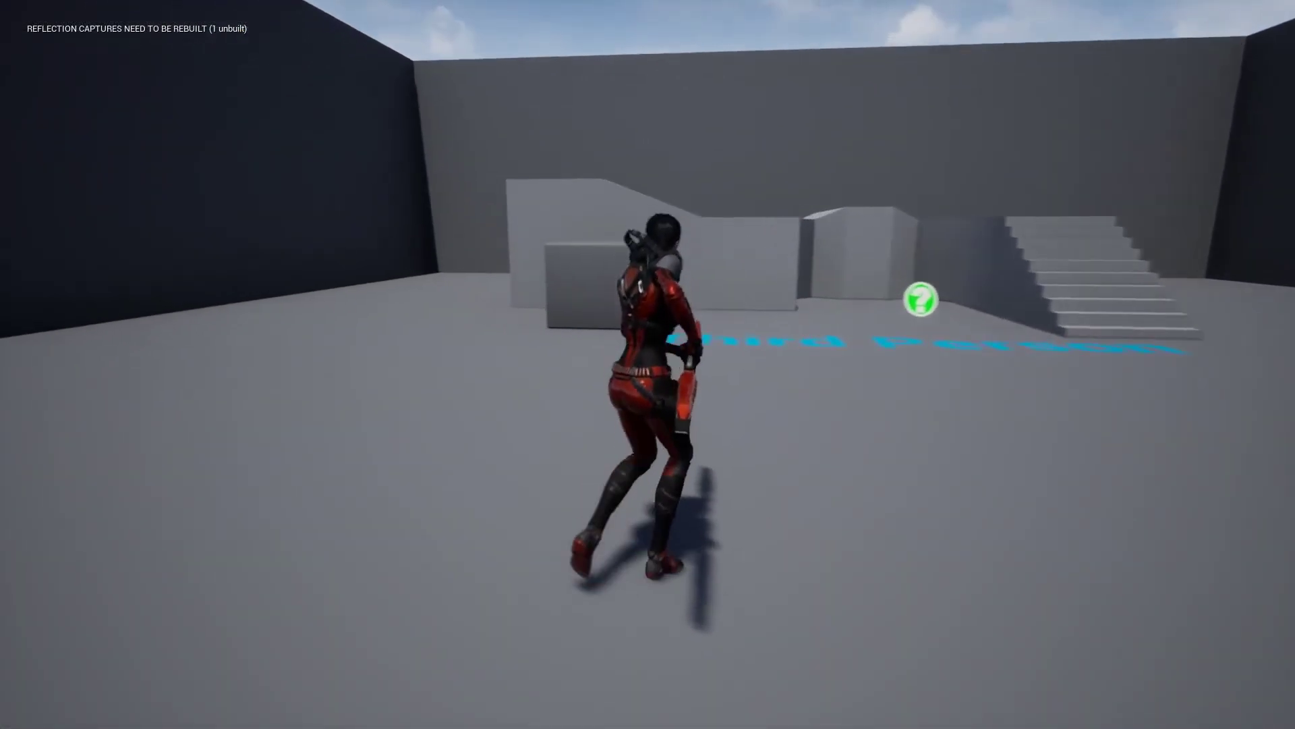